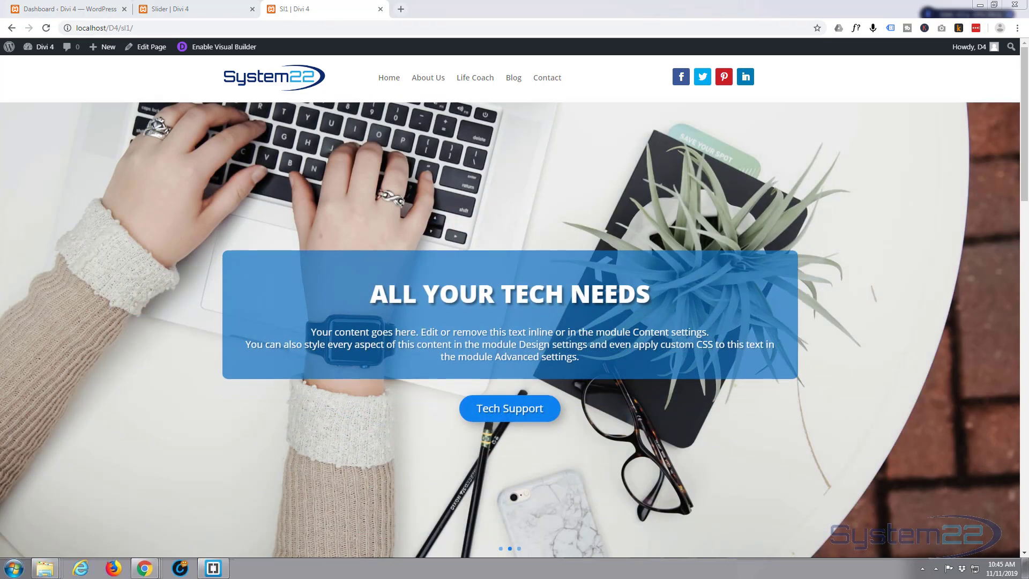
Look through the finished sl1 page from the slider down to the footer, including the World Class Services section.
mouse_move(749, 429)
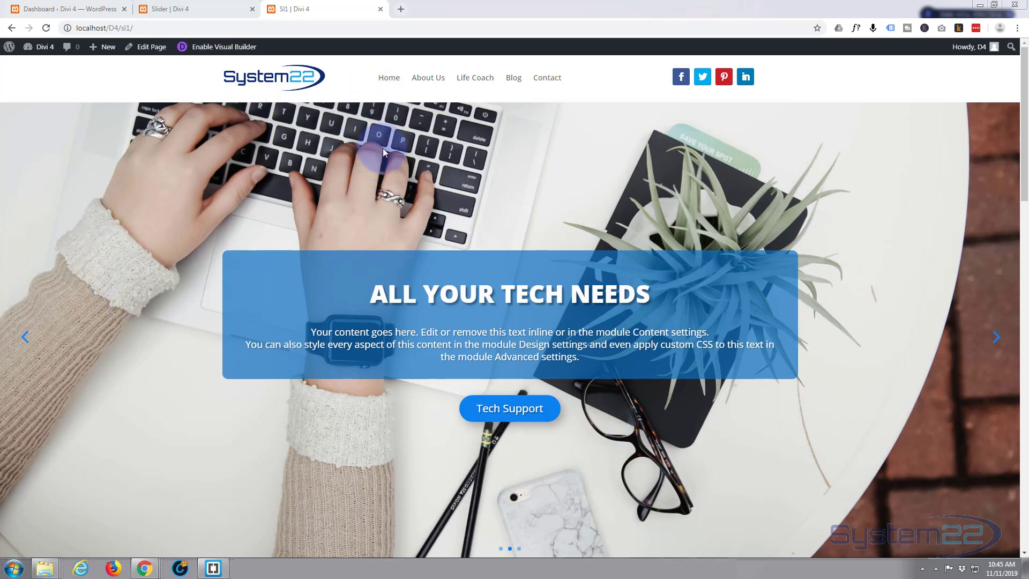
scroll(379, 165, "down", 7)
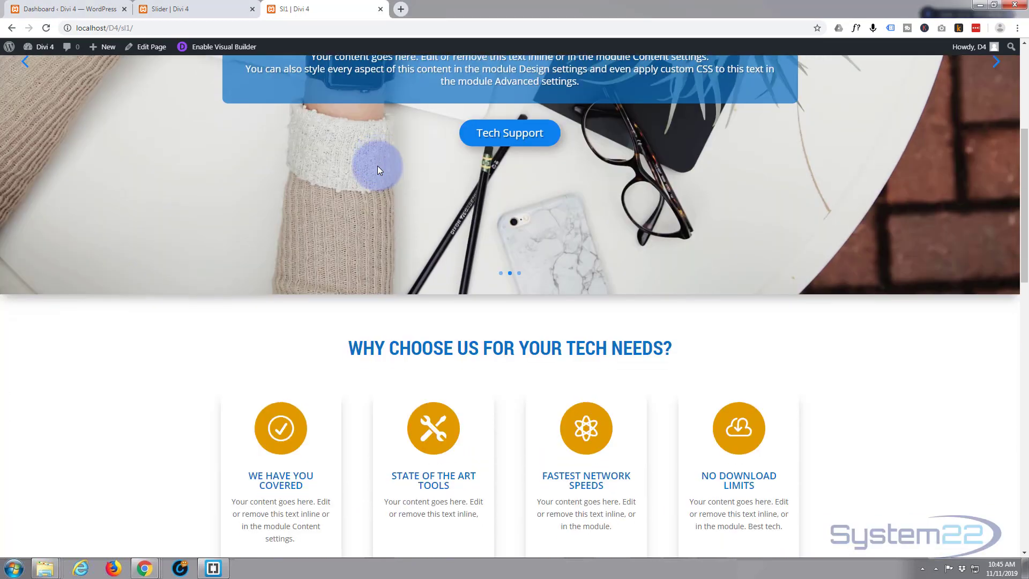
scroll(144, 290, "down", 1)
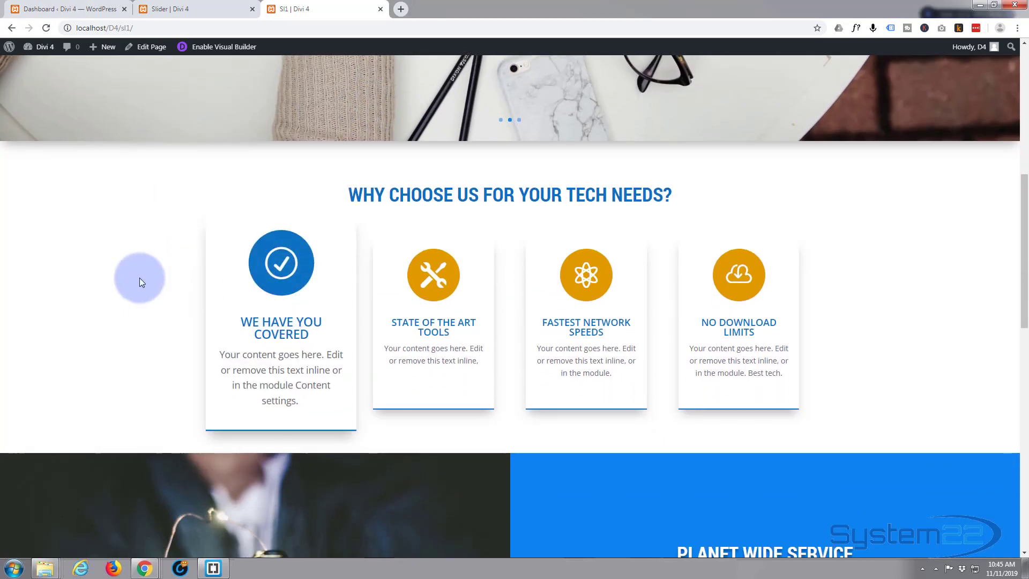
scroll(137, 274, "down", 6)
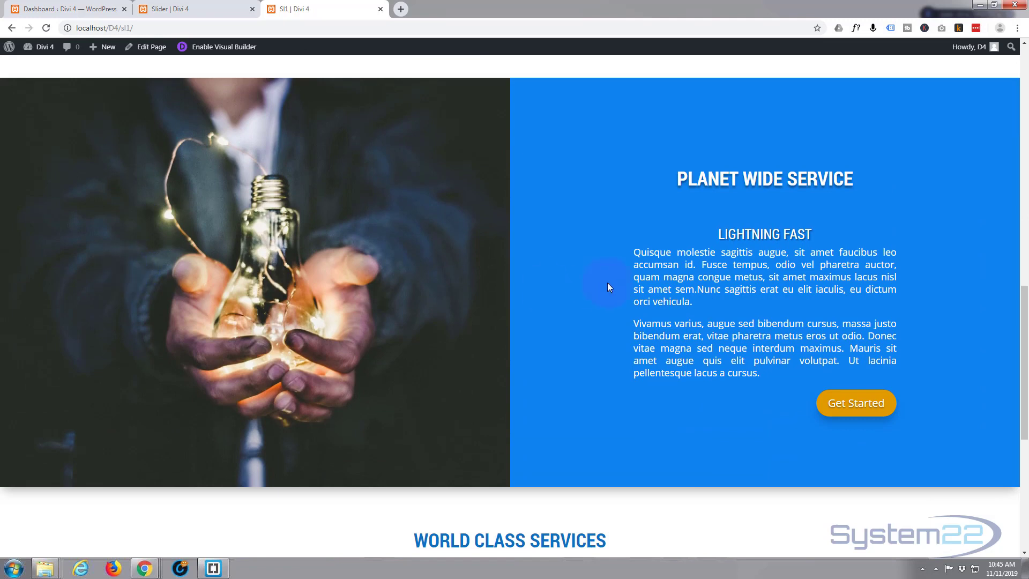
scroll(555, 275, "down", 6)
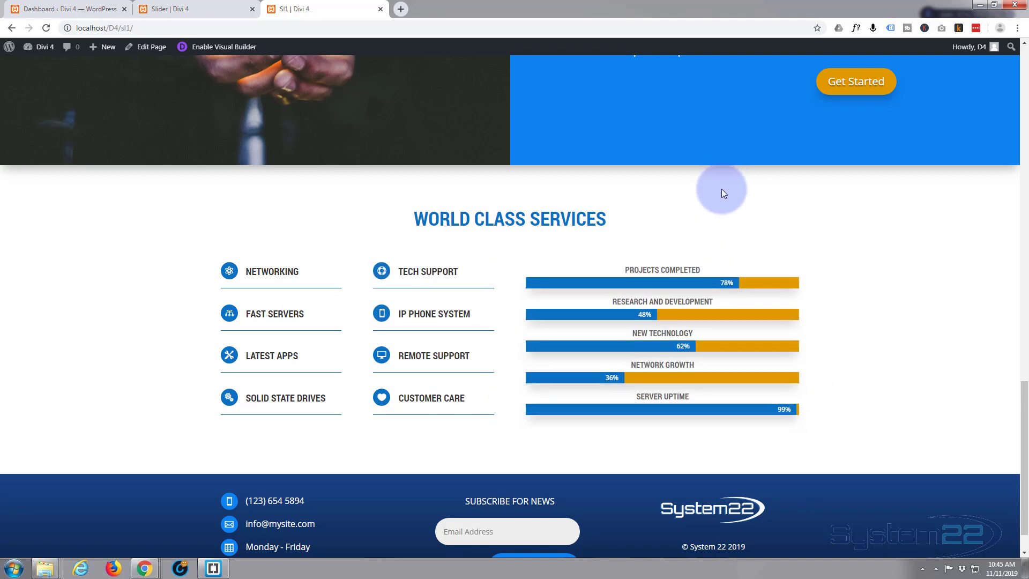
scroll(52, 231, "up", 3)
scroll(52, 227, "up", 10)
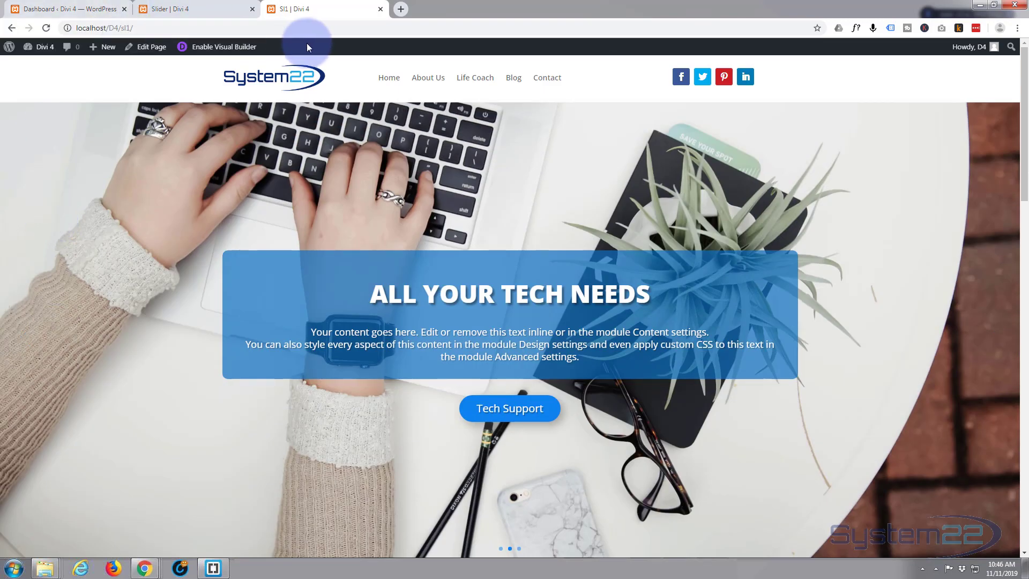
Reload the sl1 page and examine the entrance animations of each section down to the footer.
left_click(46, 27)
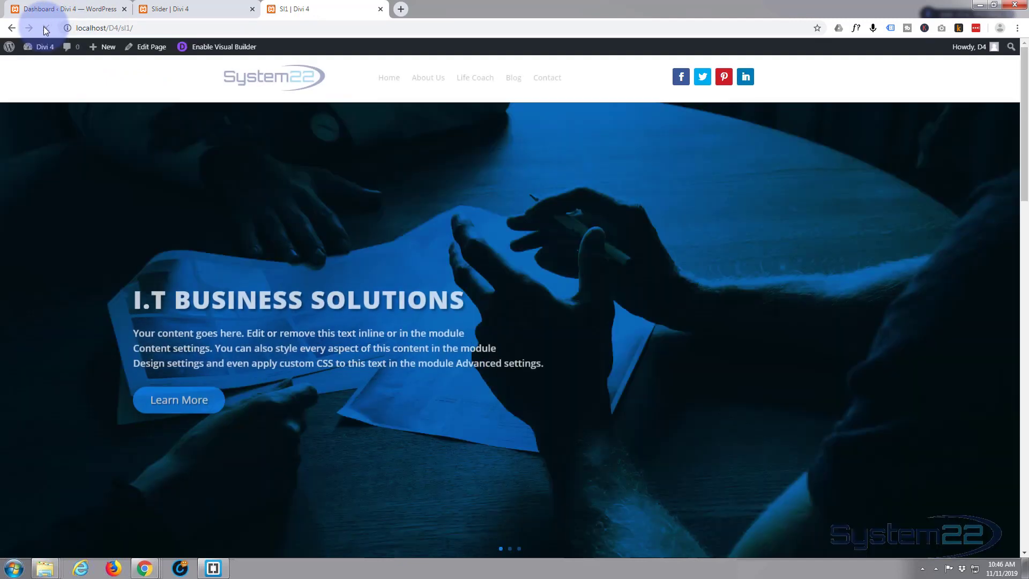
scroll(128, 224, "down", 6)
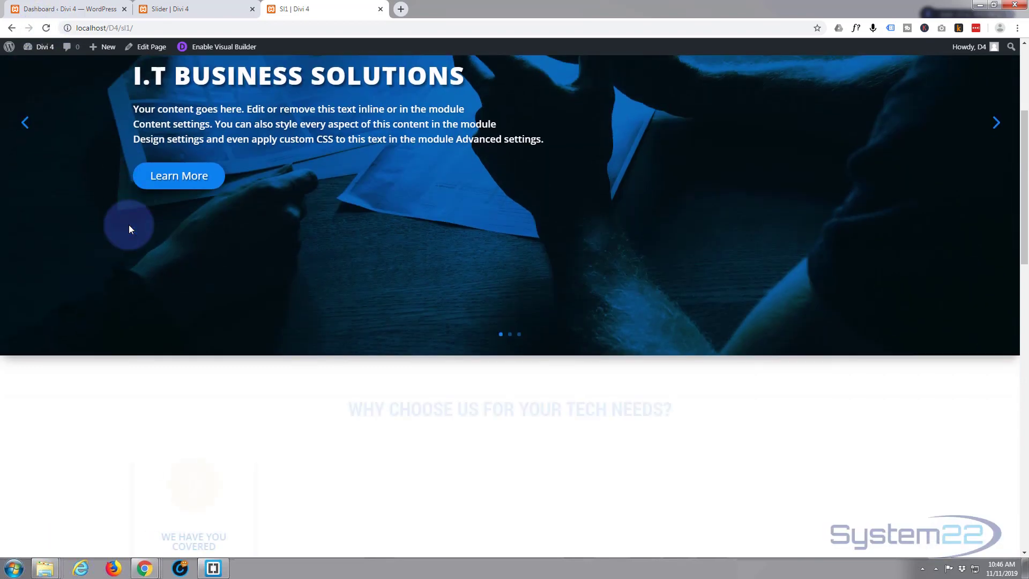
scroll(128, 224, "down", 9)
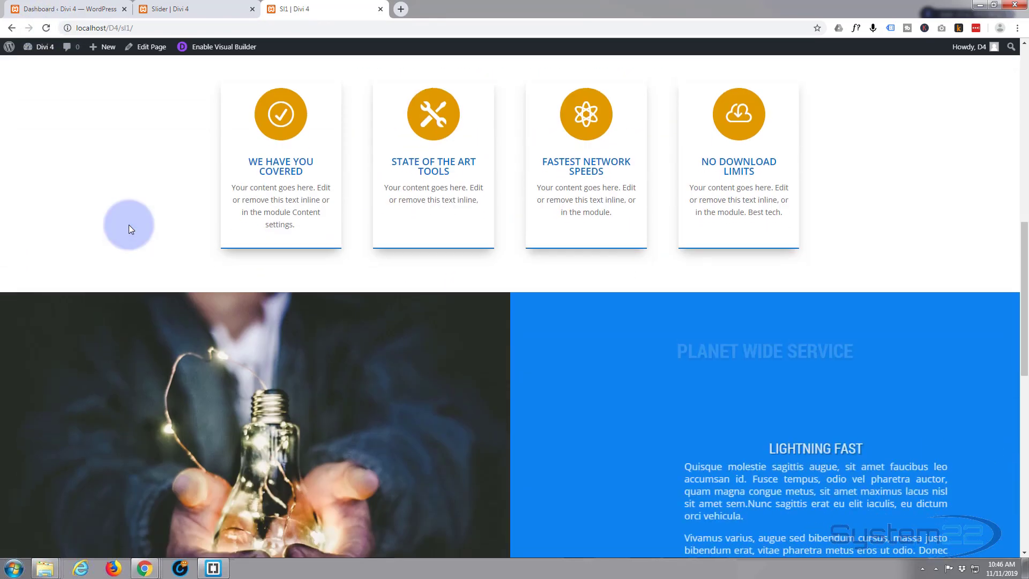
scroll(129, 228, "down", 5)
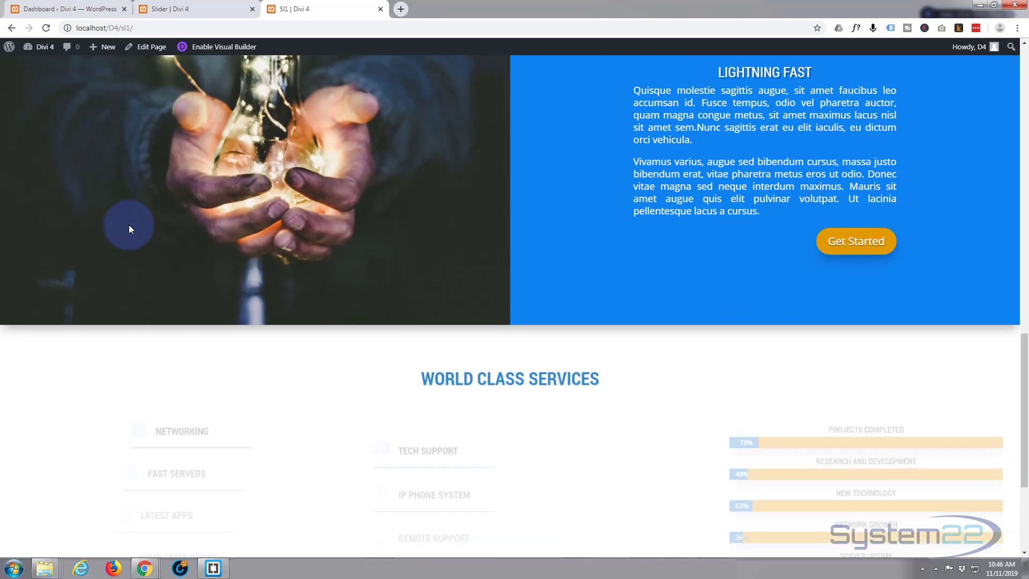
scroll(130, 228, "down", 1)
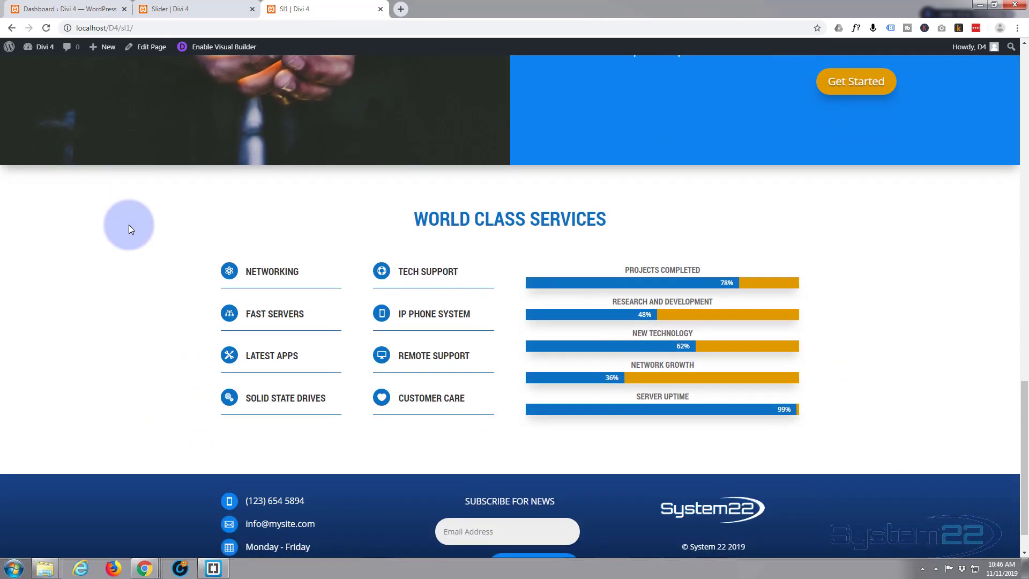
scroll(130, 228, "down", 1)
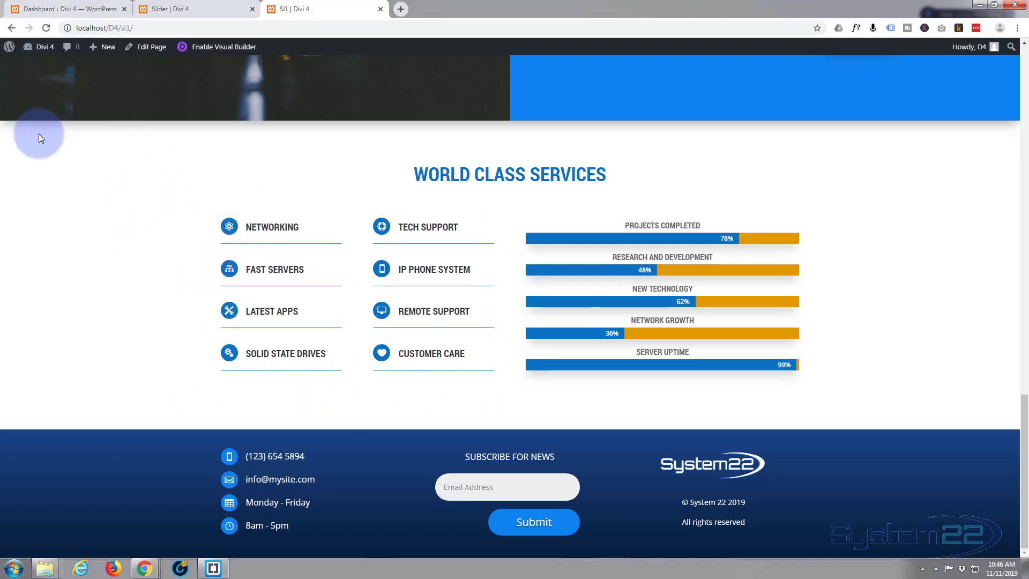
Switch to the Slider page, check its existing sections, and open it in the Visual Builder.
left_click(144, 12)
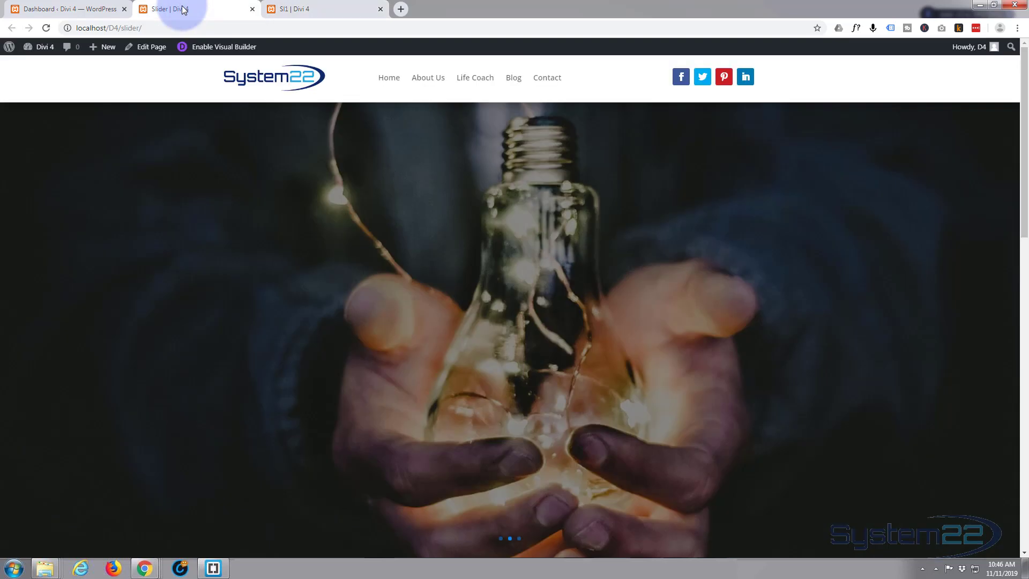
scroll(174, 306, "down", 10)
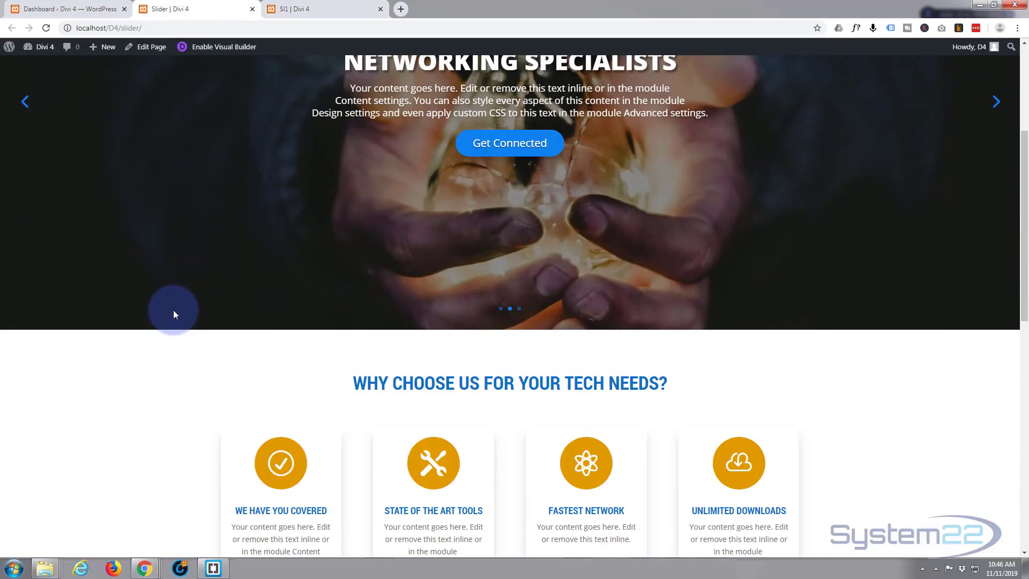
scroll(173, 314, "down", 5)
scroll(173, 311, "up", 8)
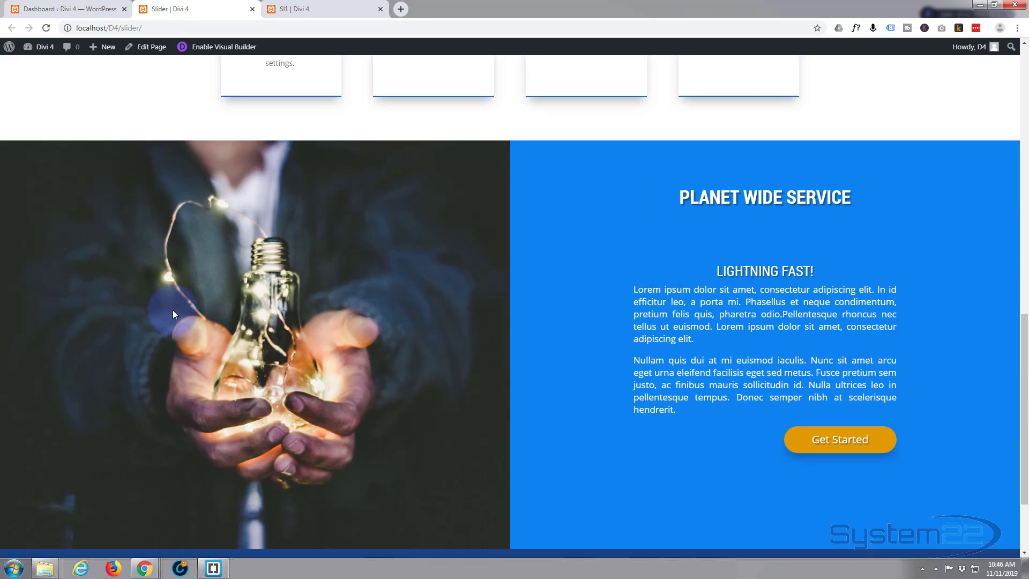
left_click(216, 48)
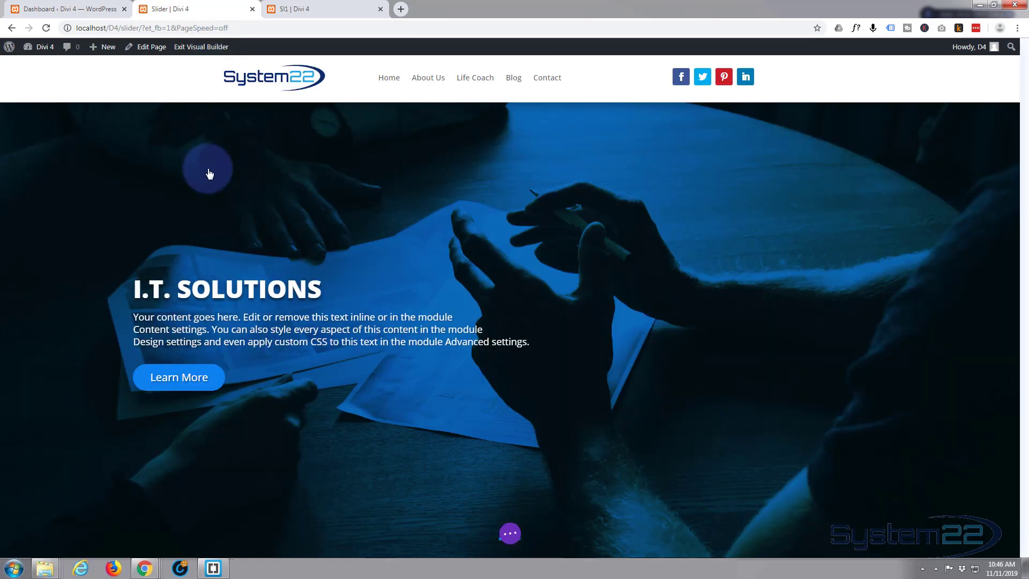
Save the "Why choose us for your tech needs?" title module to the Divi Library as "Blue Title".
scroll(206, 168, "down", 5)
scroll(205, 168, "down", 2)
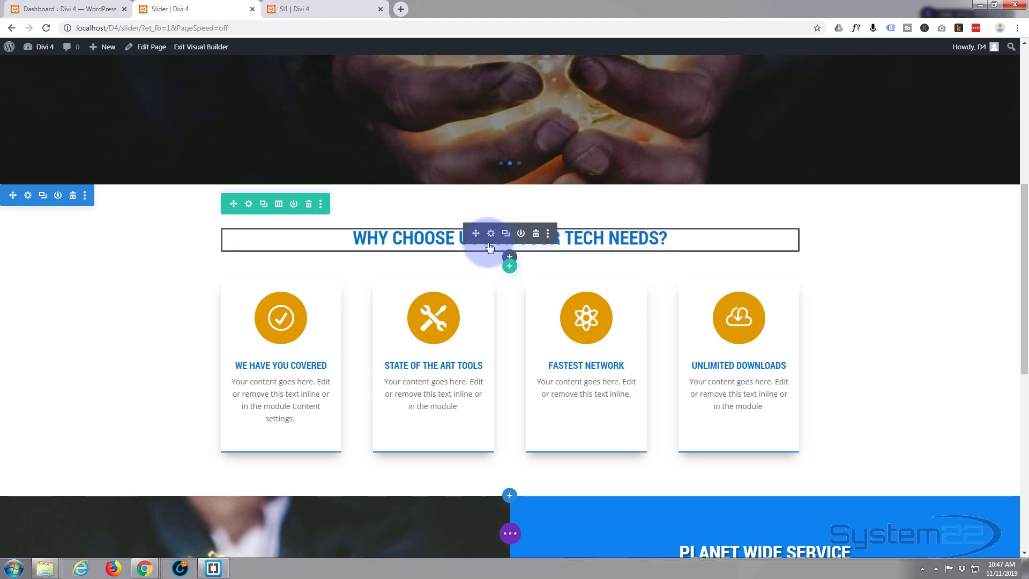
left_click(522, 238)
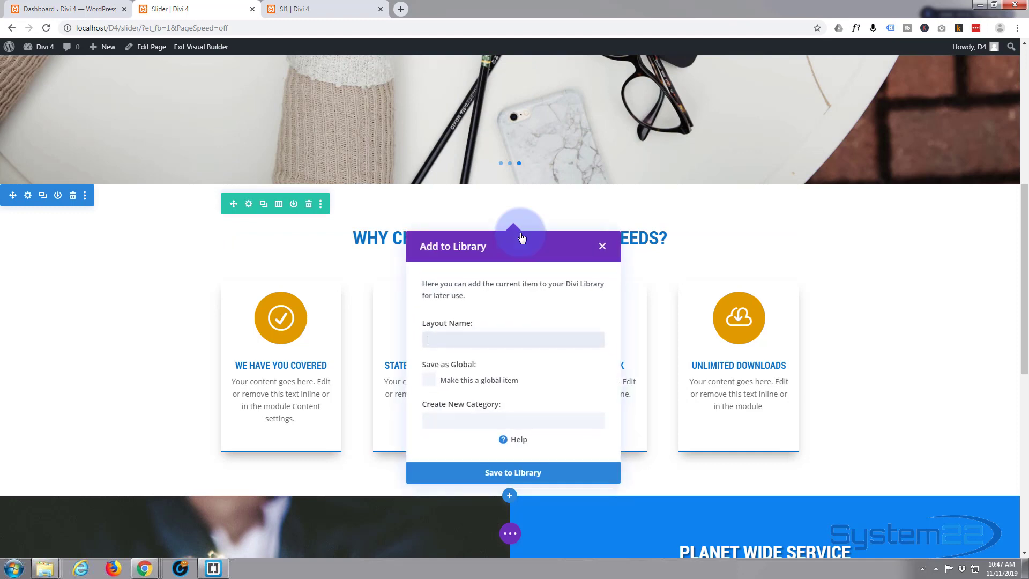
left_click(451, 335)
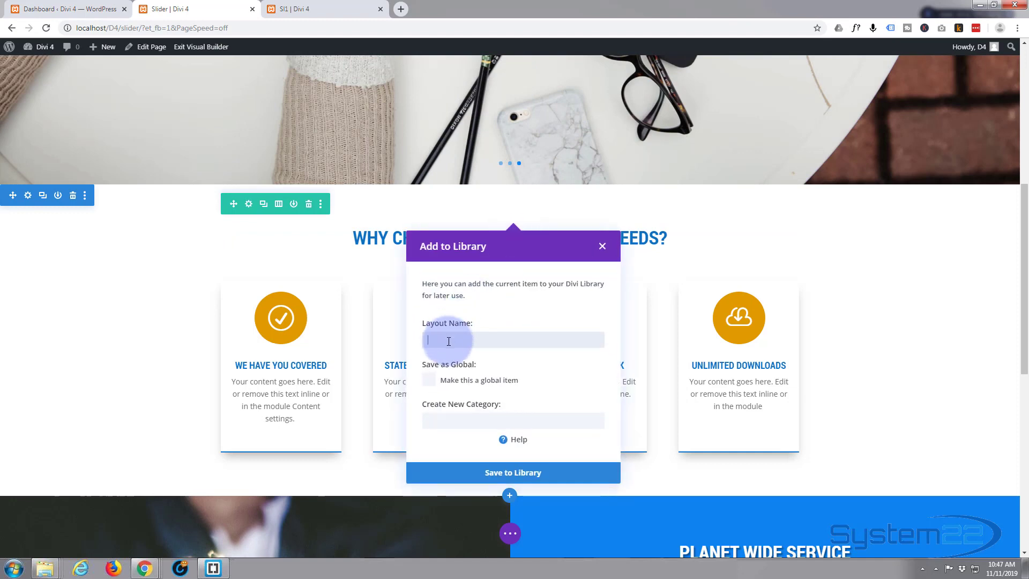
type("Blue Title")
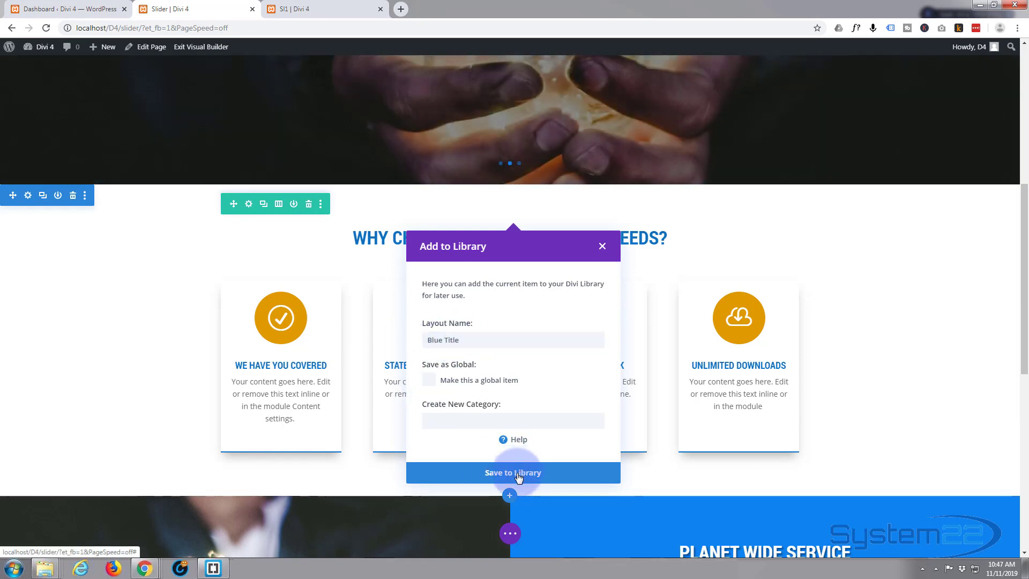
left_click(518, 475)
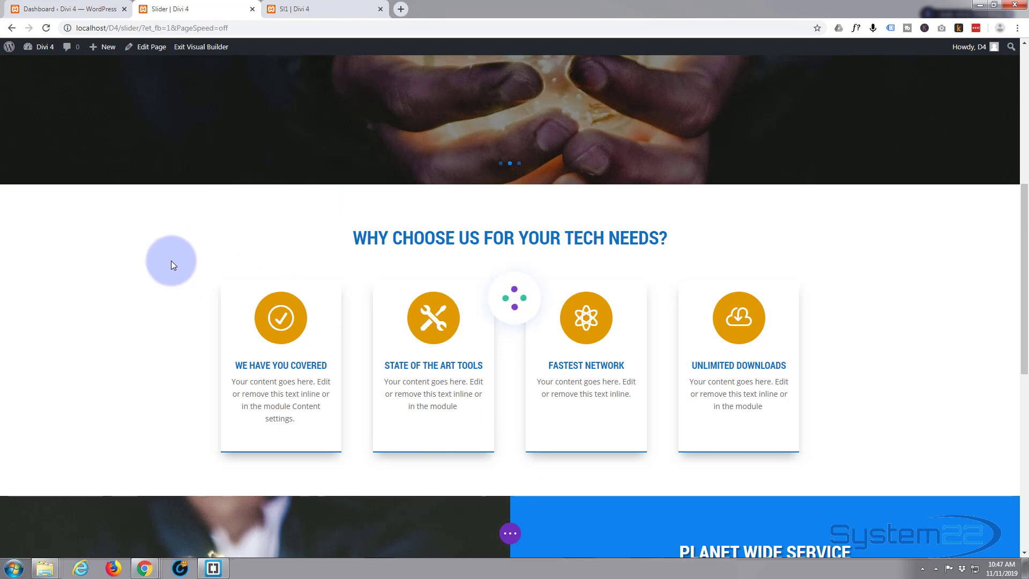
Add a new section with a single-column row between the Planet Wide Service section and the footer.
scroll(171, 260, "down", 9)
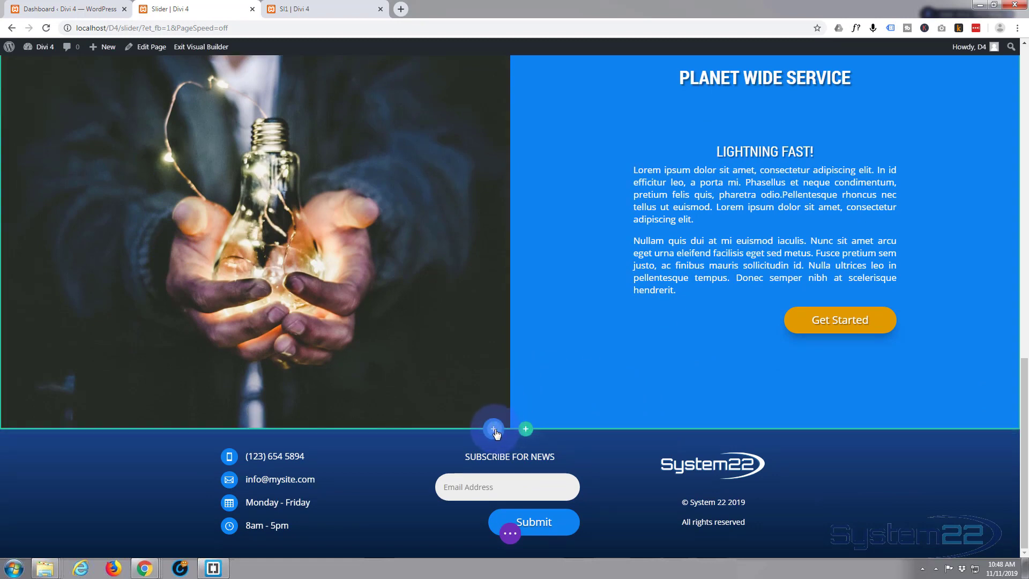
left_click(494, 430)
left_click(430, 395)
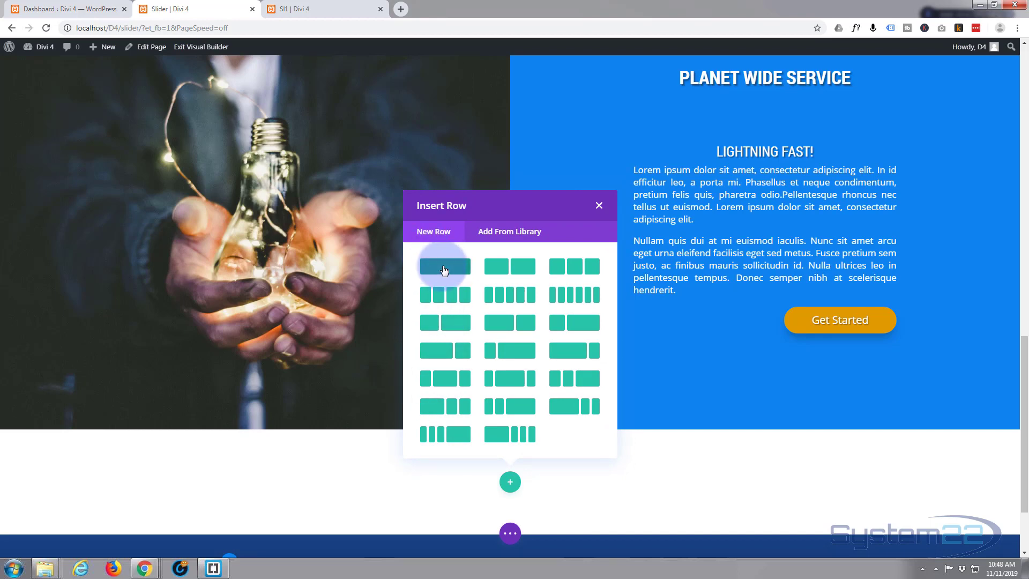
left_click(444, 267)
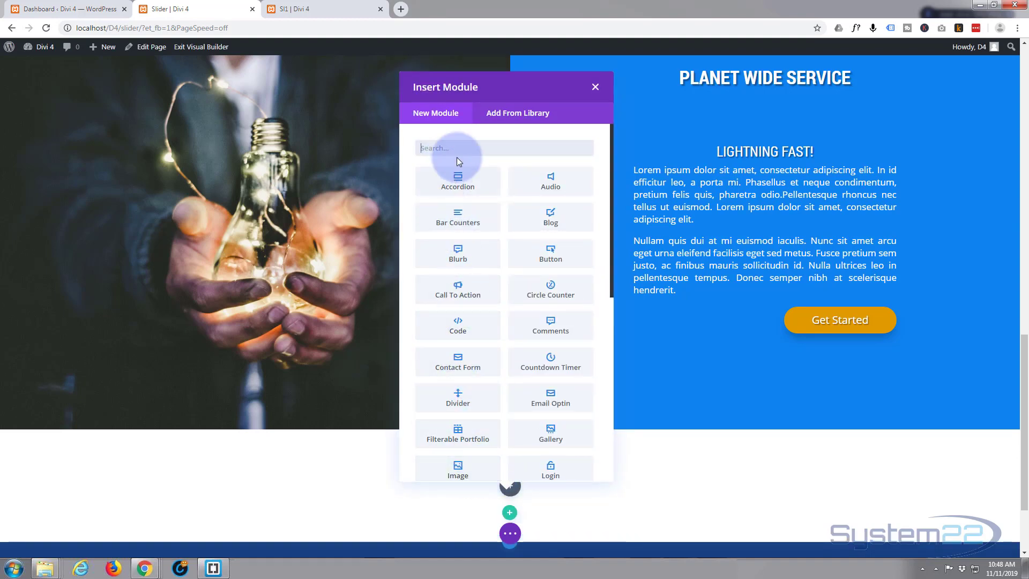
Insert the saved Blue Title module from the library into the new row.
scroll(490, 268, "down", 8)
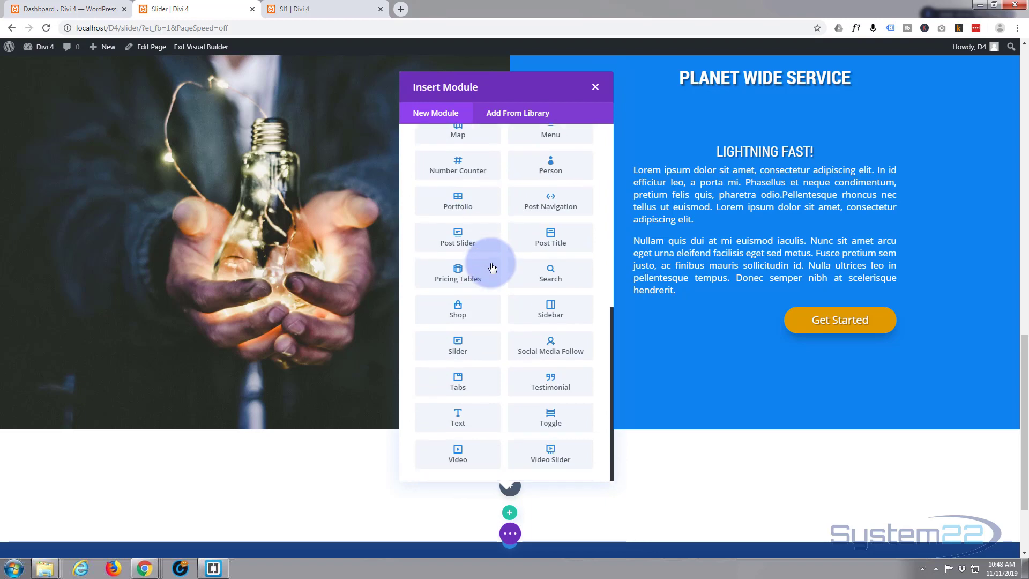
scroll(491, 320, "up", 8)
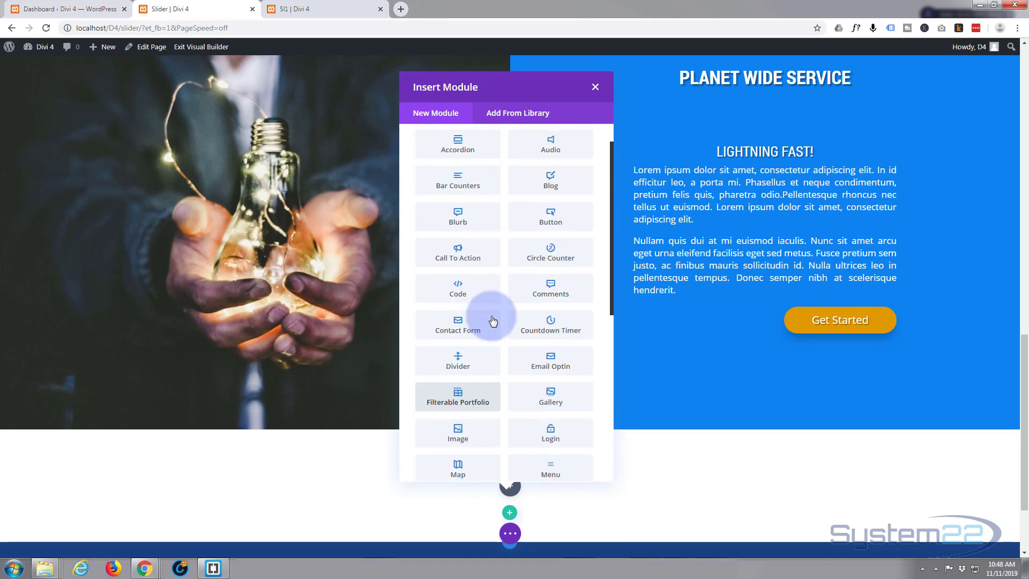
scroll(492, 321, "up", 1)
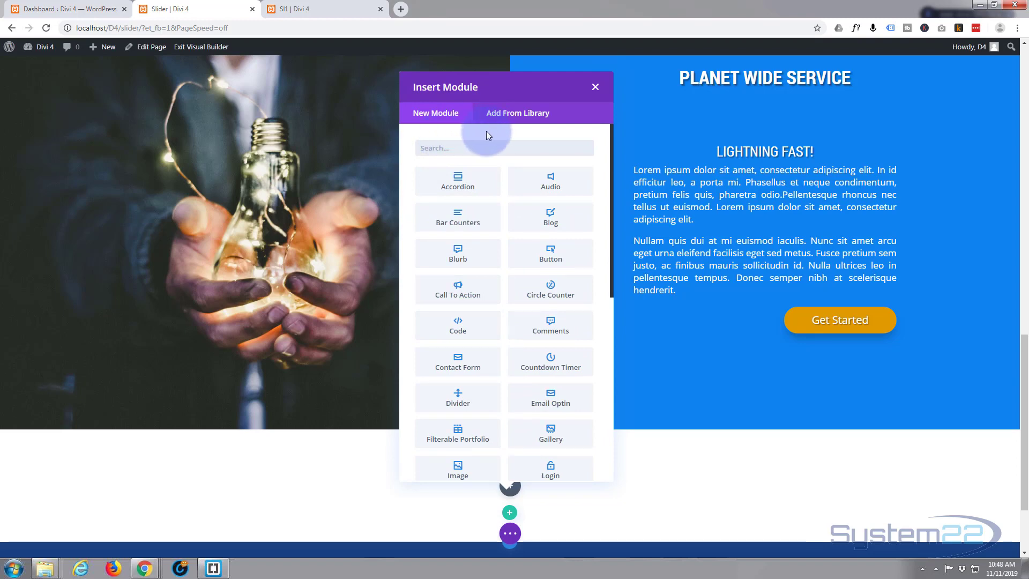
left_click(425, 142)
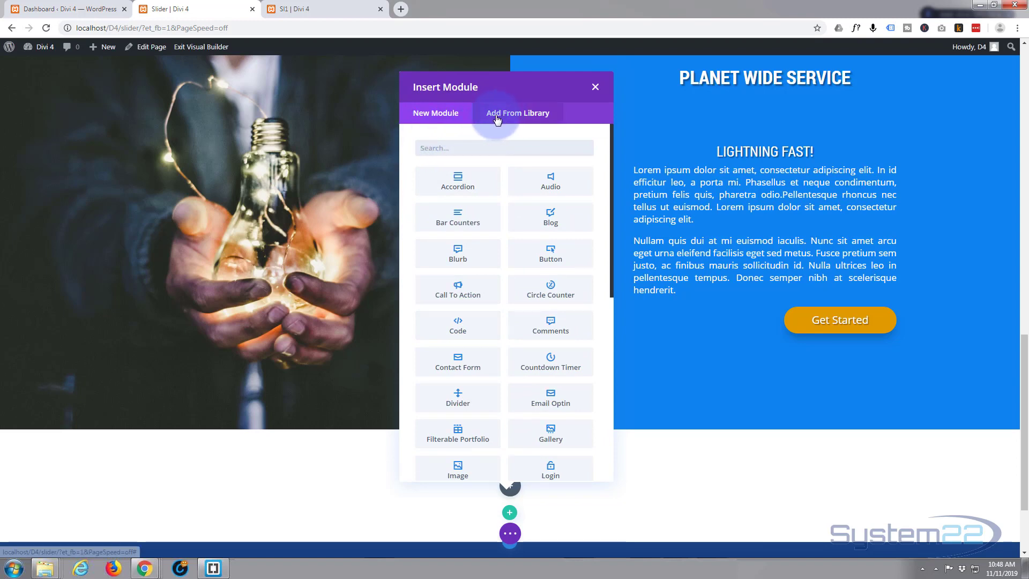
left_click(516, 115)
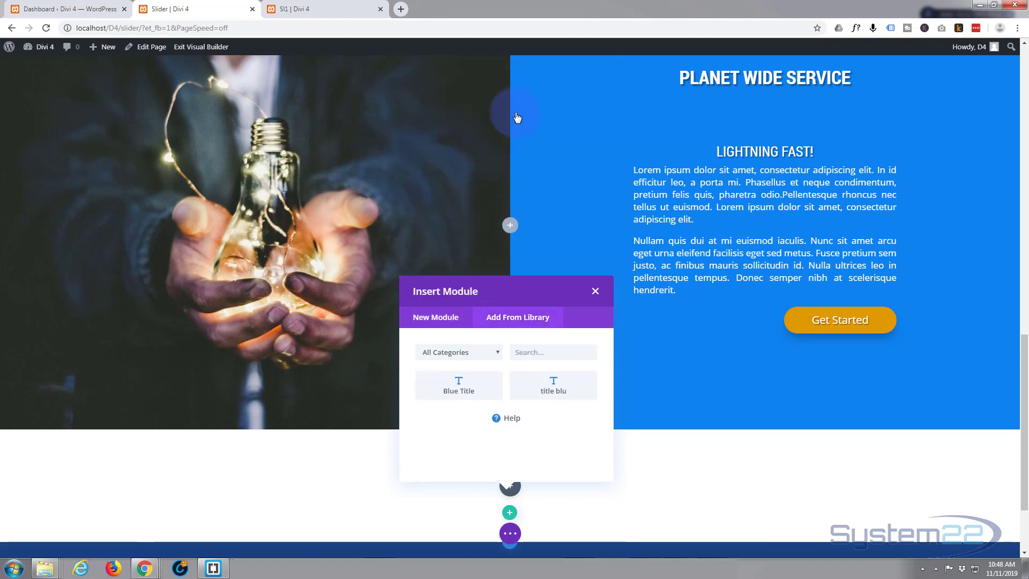
left_click(449, 391)
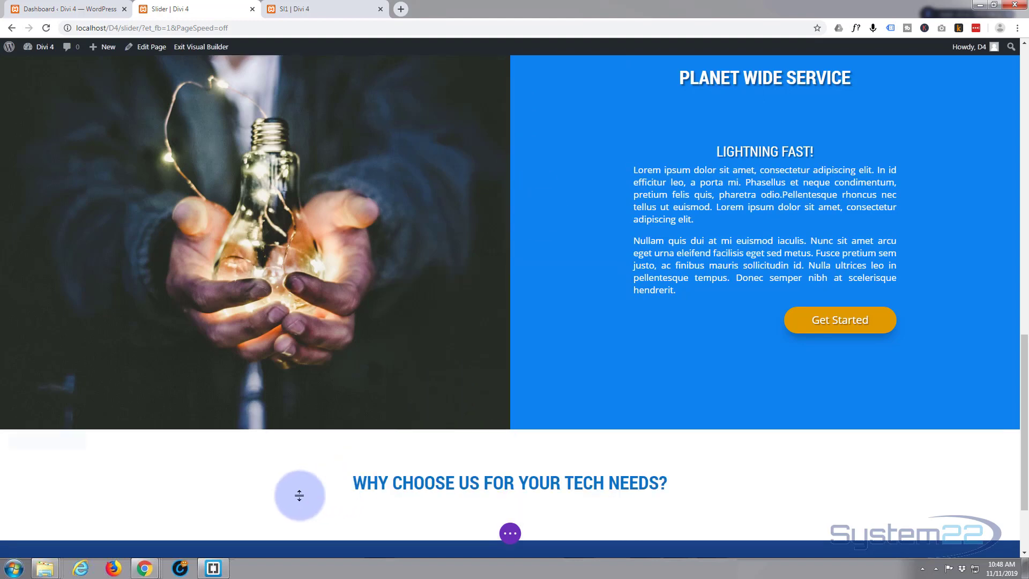
Replace the new title module's heading text with "world class services" and save the module.
scroll(295, 498, "down", 3)
mouse_move(266, 372)
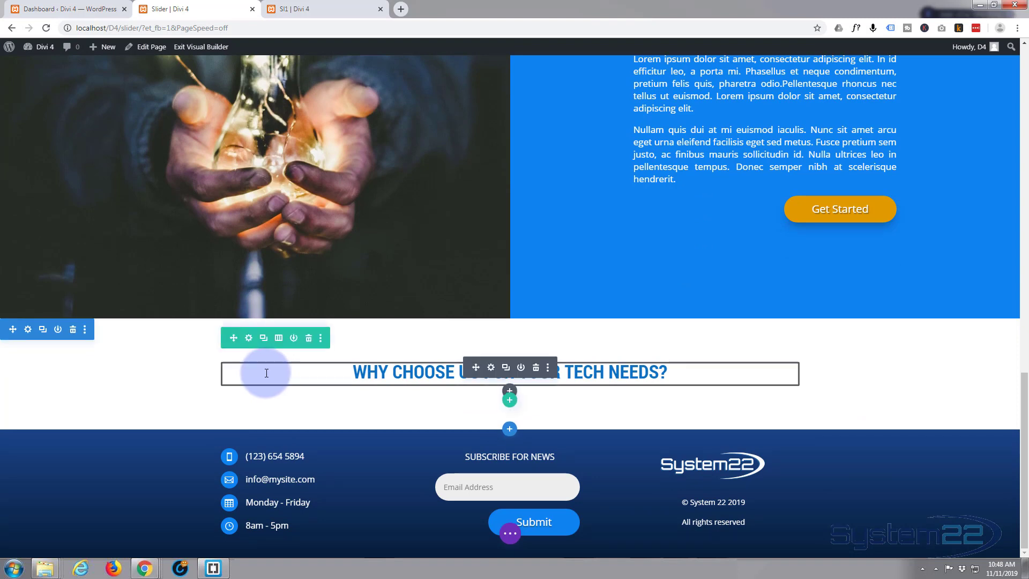
left_click(491, 368)
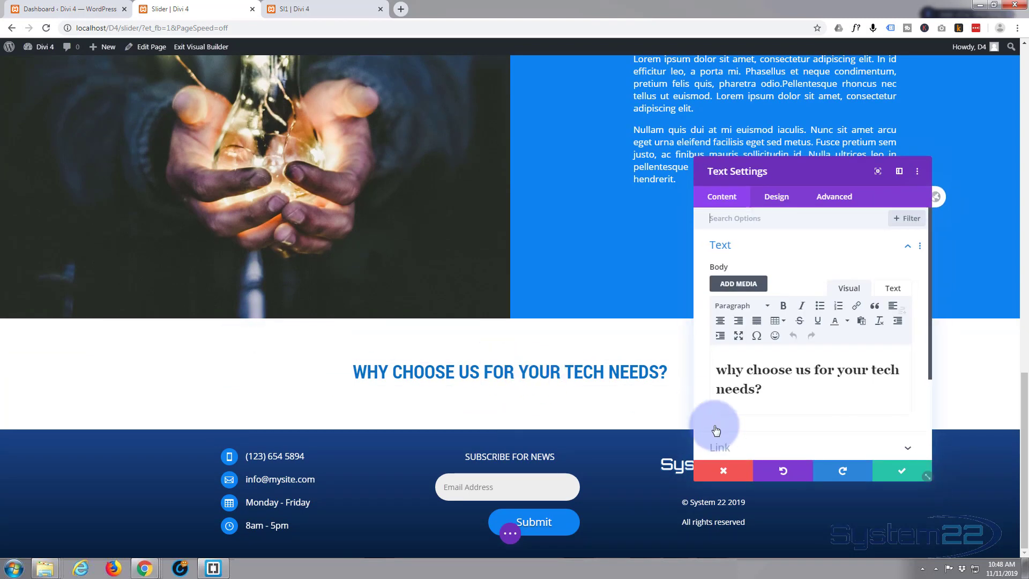
left_click_drag(716, 369, 773, 393)
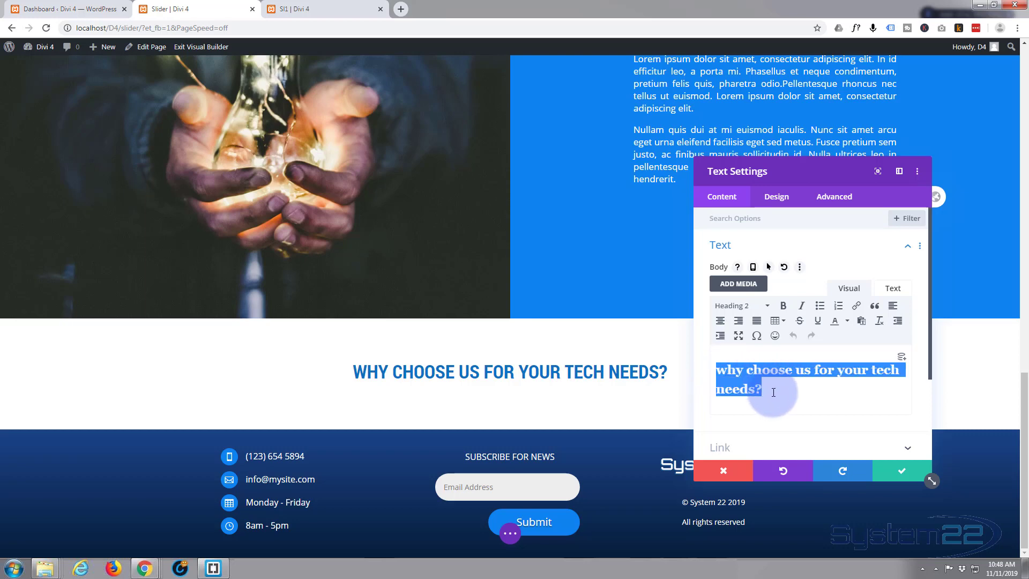
type("world")
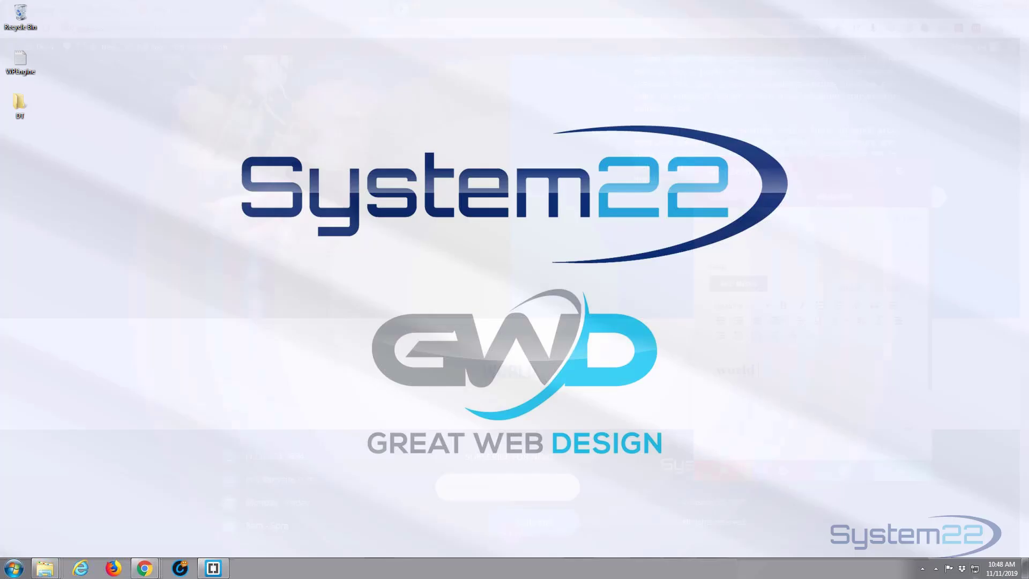
type("cla")
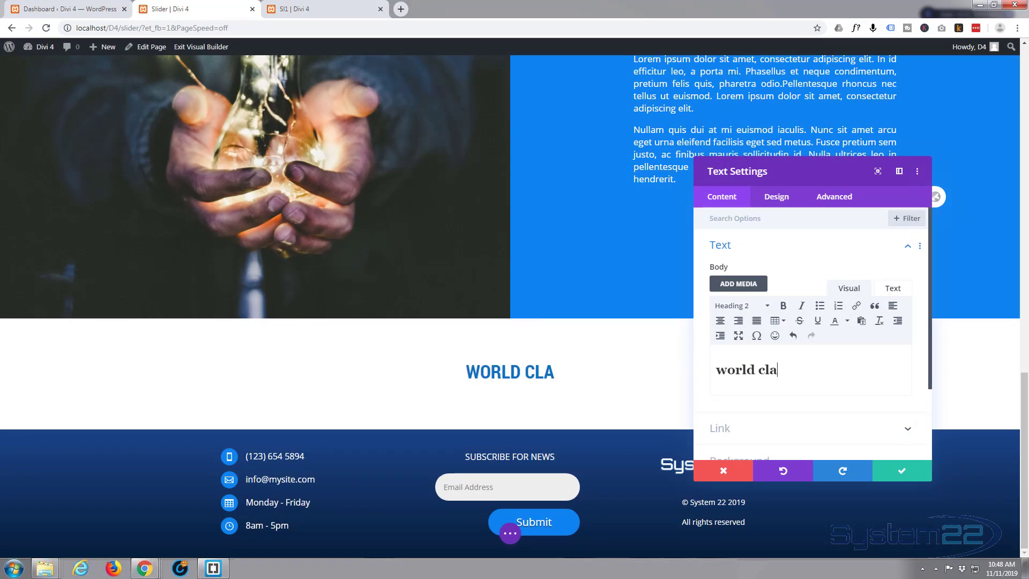
type("ss services")
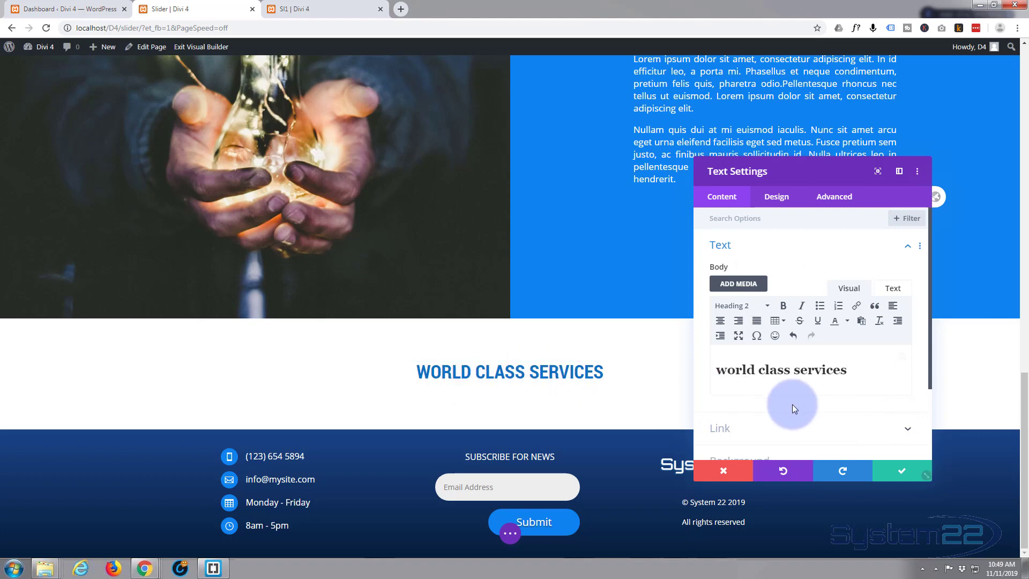
left_click(903, 477)
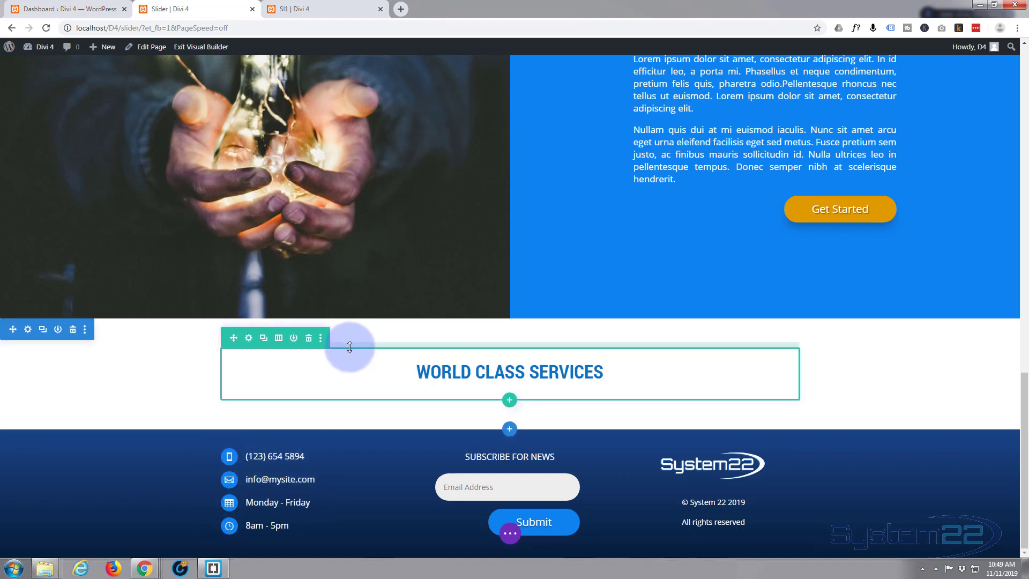
Add a quarter, quarter, half column row below the World Class Services title and insert a Blurb module in its first column.
left_click(509, 400)
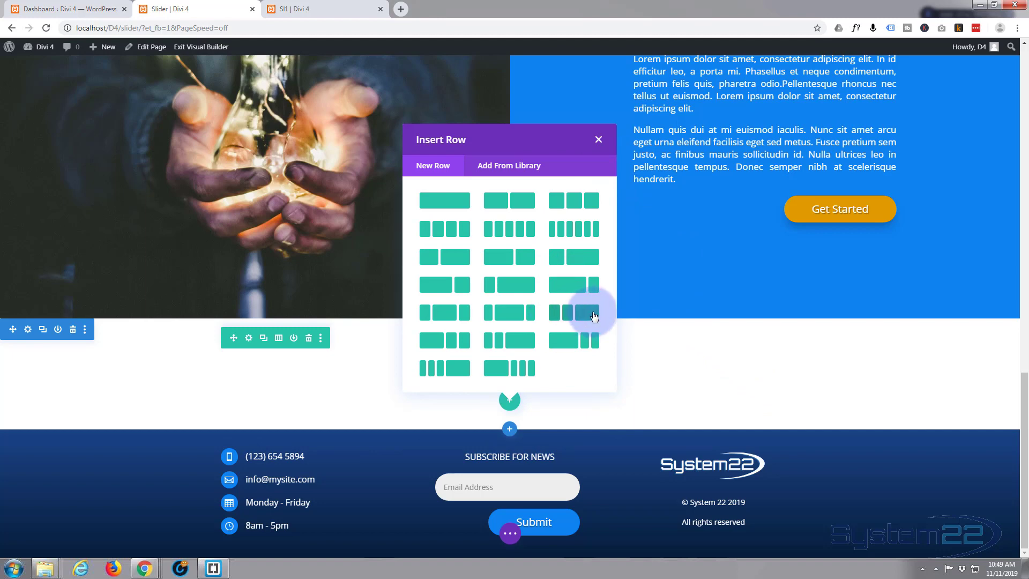
key("Escape")
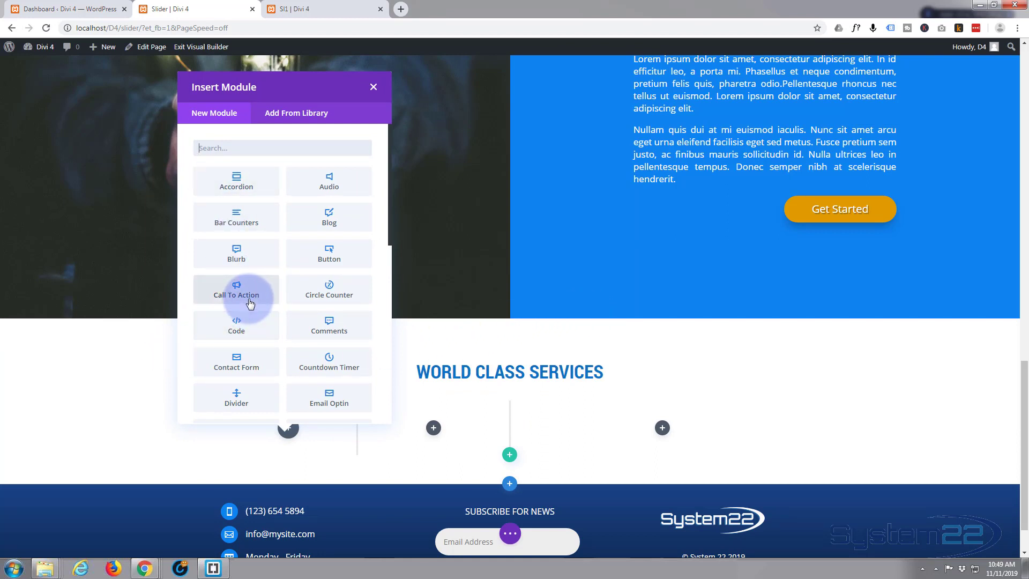
left_click(241, 255)
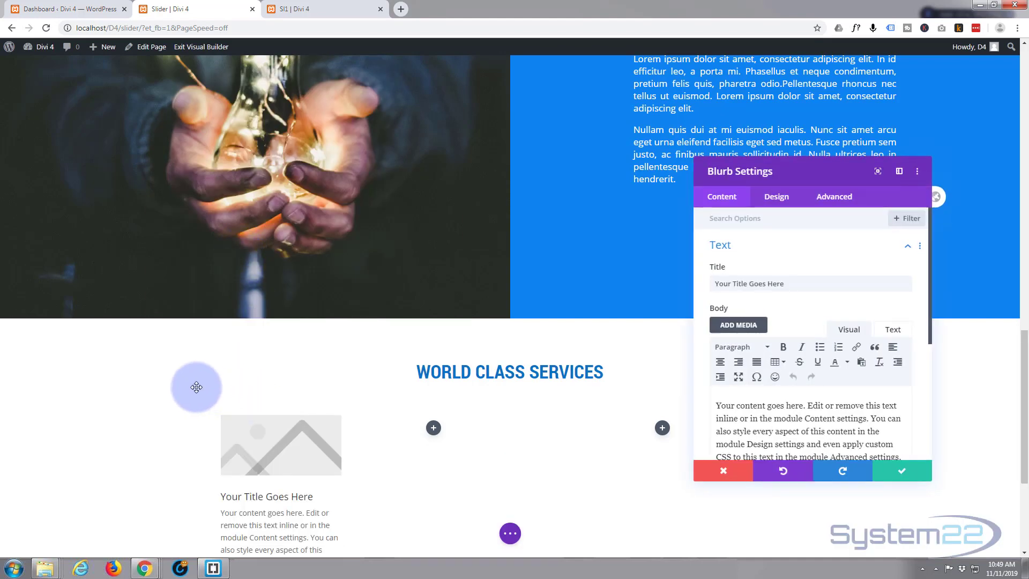
Delete the placeholder body text from the new blurb.
scroll(191, 387, "down", 2)
scroll(192, 387, "down", 2)
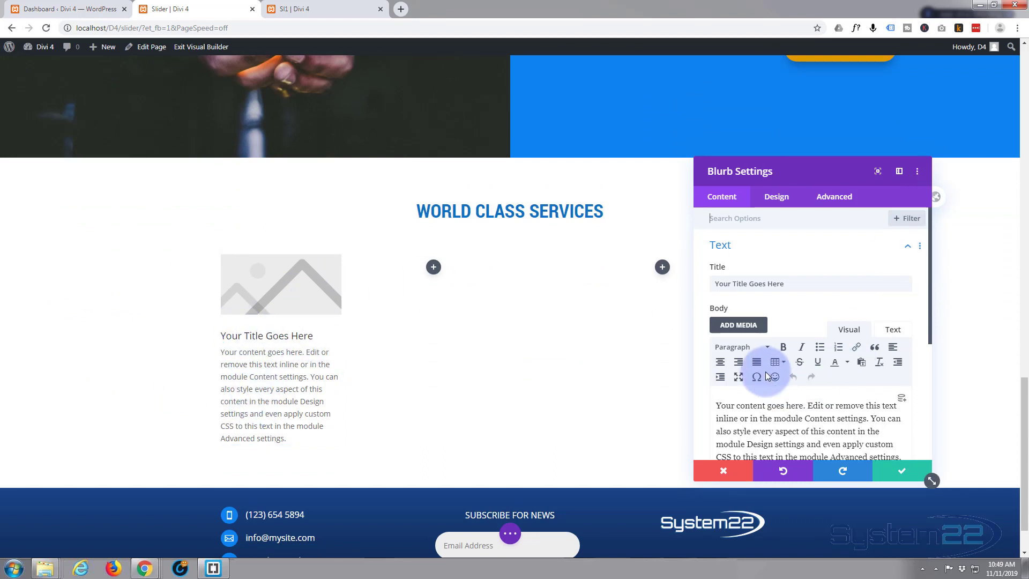
scroll(769, 367, "down", 1)
left_click_drag(720, 353, 904, 409)
key("BackSpace")
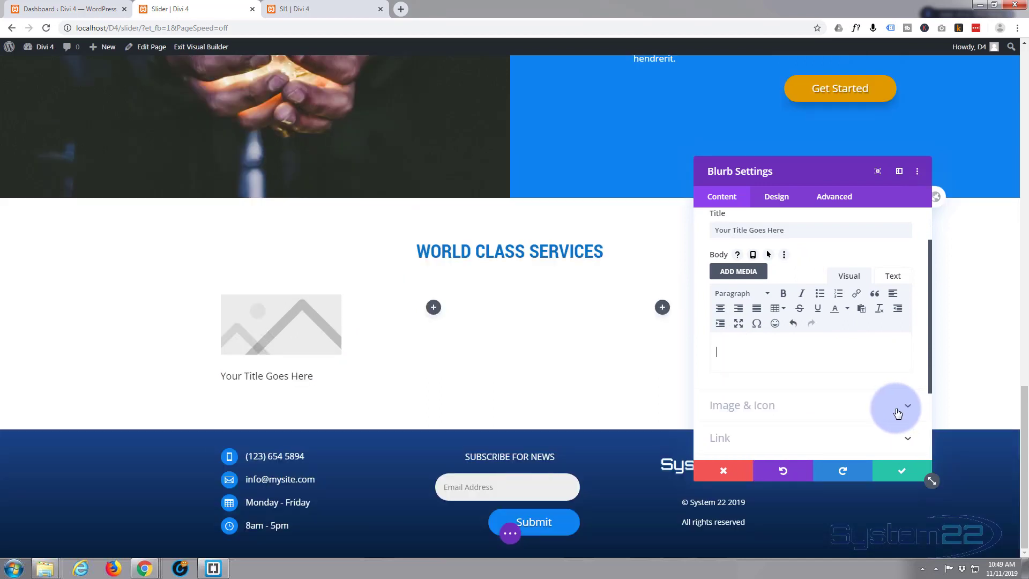
Check the first service name on the finished sl1 page and set the blurb's title to "networking".
scroll(796, 321, "up", 1)
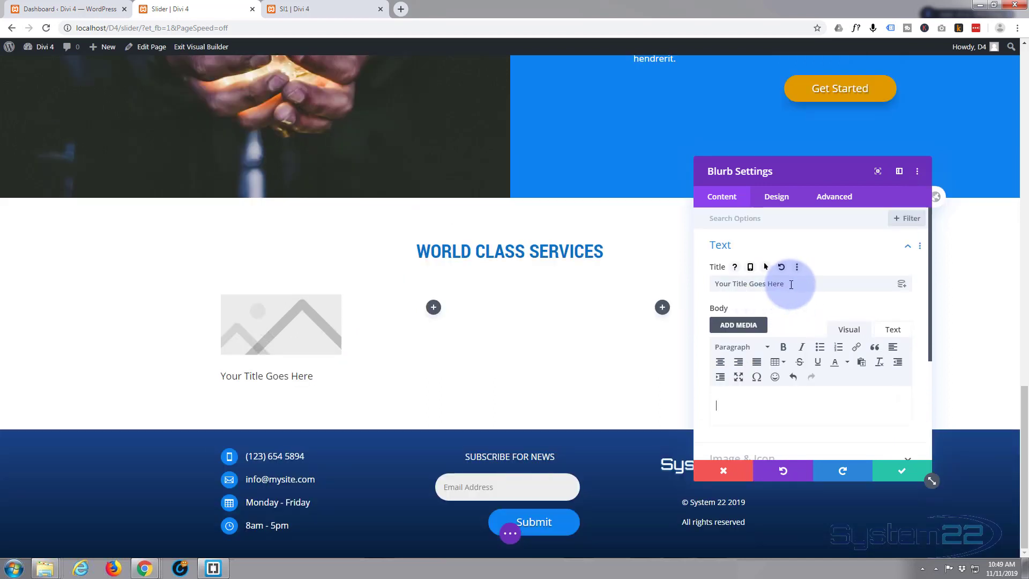
left_click(307, 7)
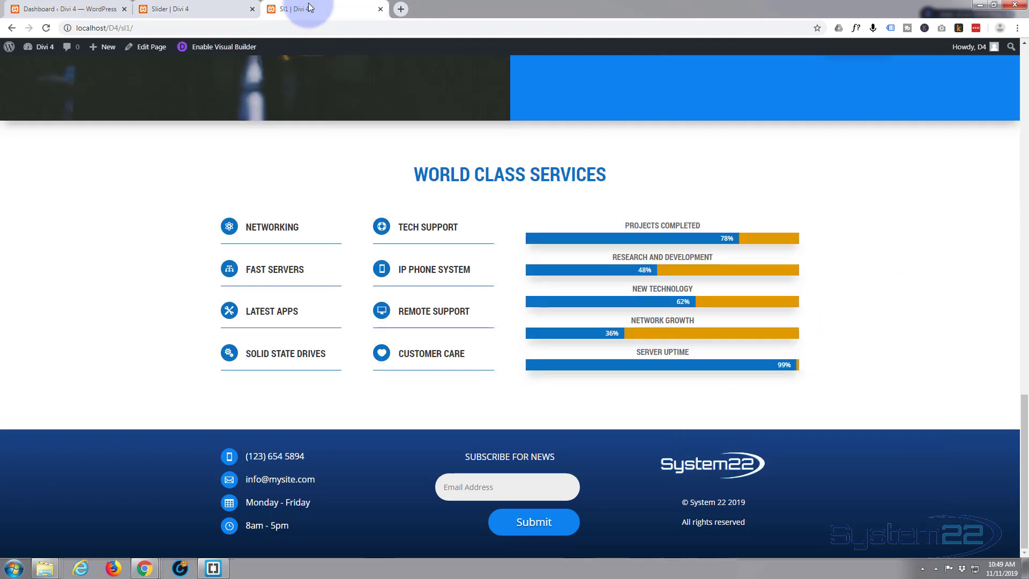
left_click(190, 6)
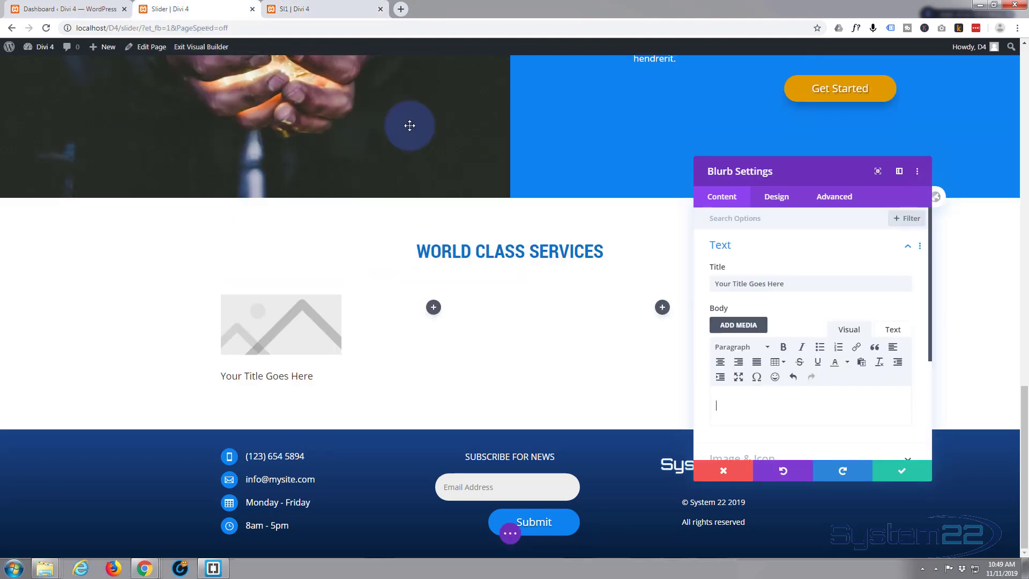
left_click_drag(792, 287, 652, 294)
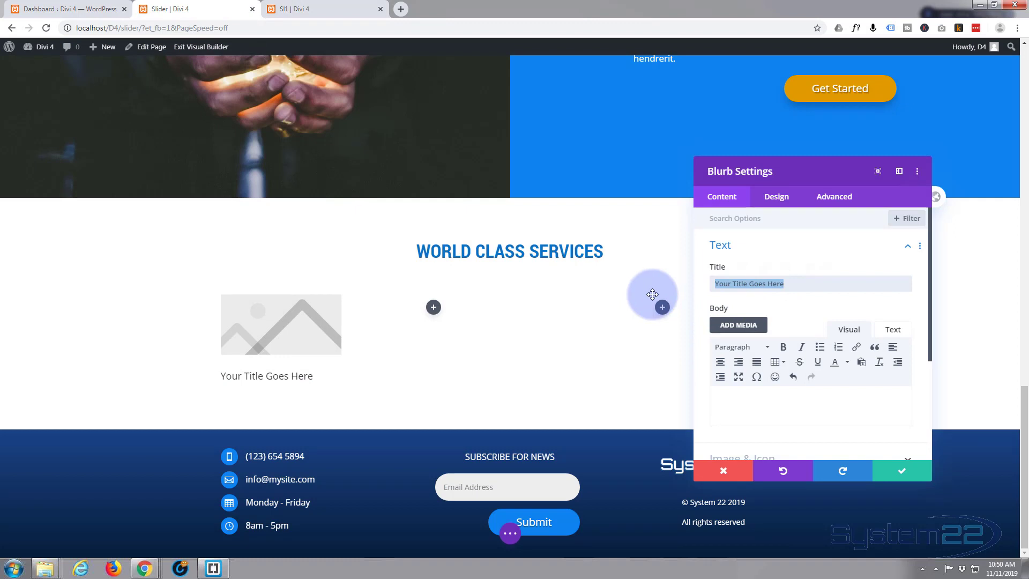
type("networking")
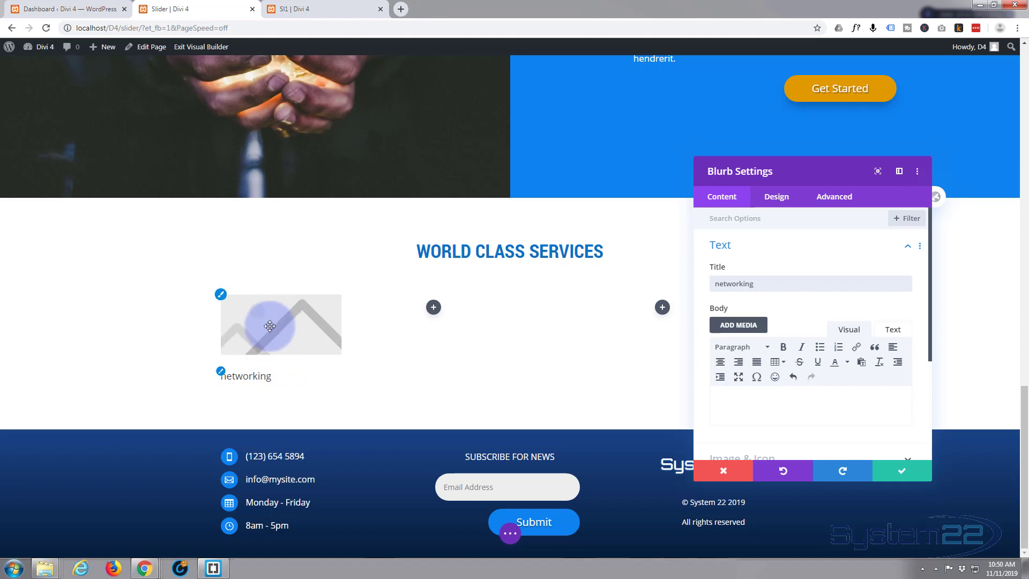
left_click(728, 287)
Switch the networking blurb from an image to an icon and choose the atom icon.
scroll(783, 247, "down", 2)
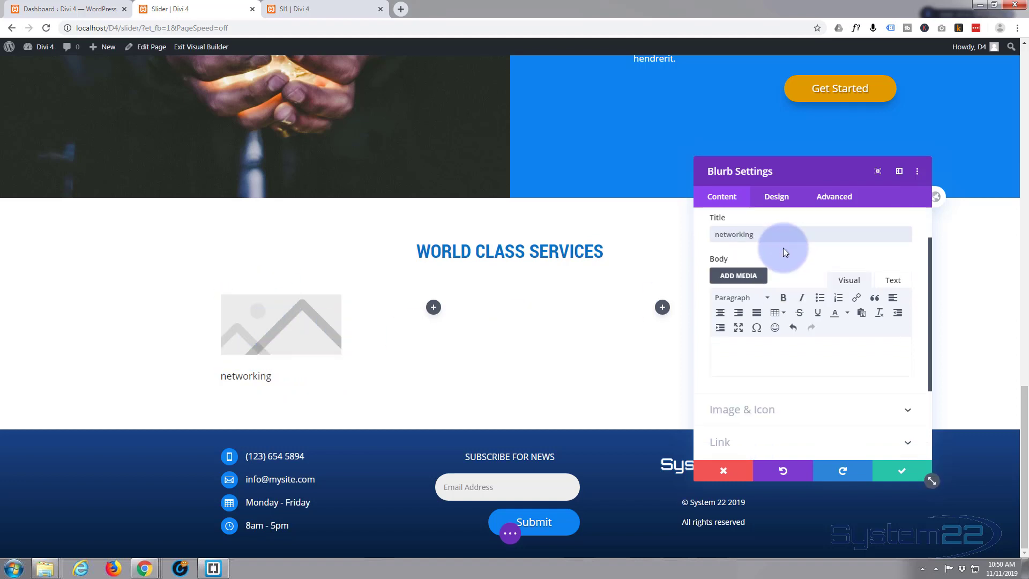
scroll(782, 248, "down", 2)
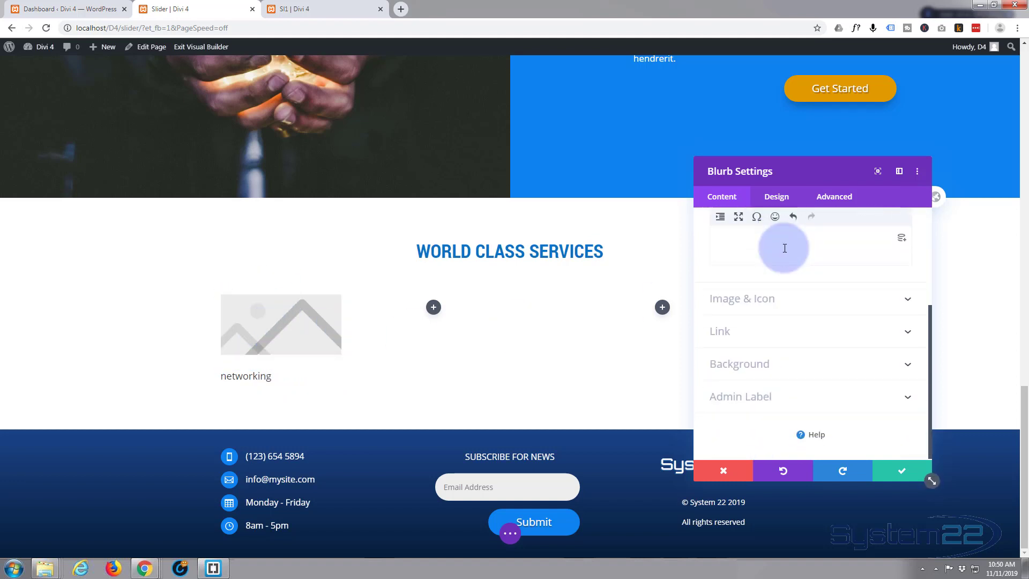
left_click(796, 298)
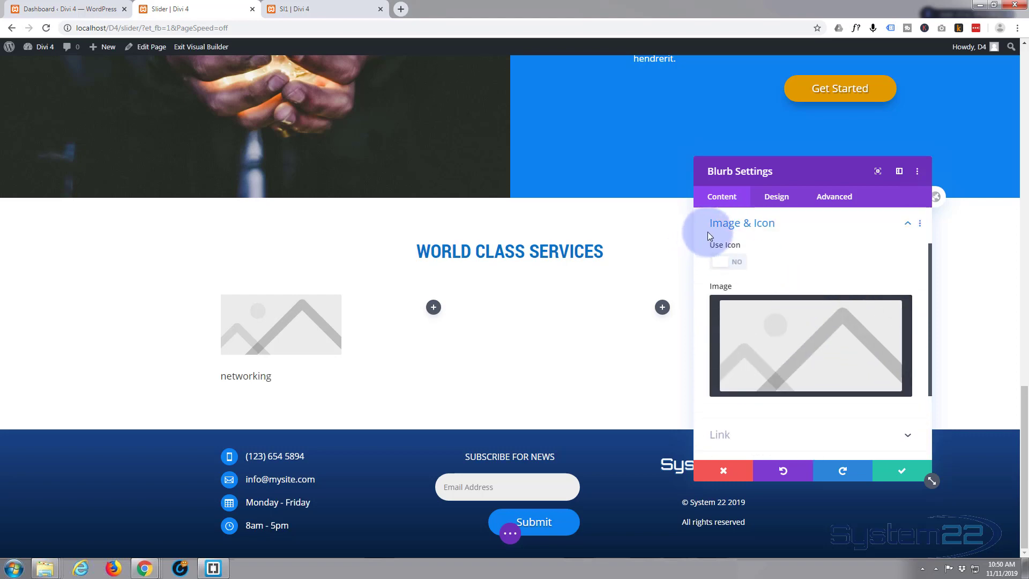
left_click(742, 265)
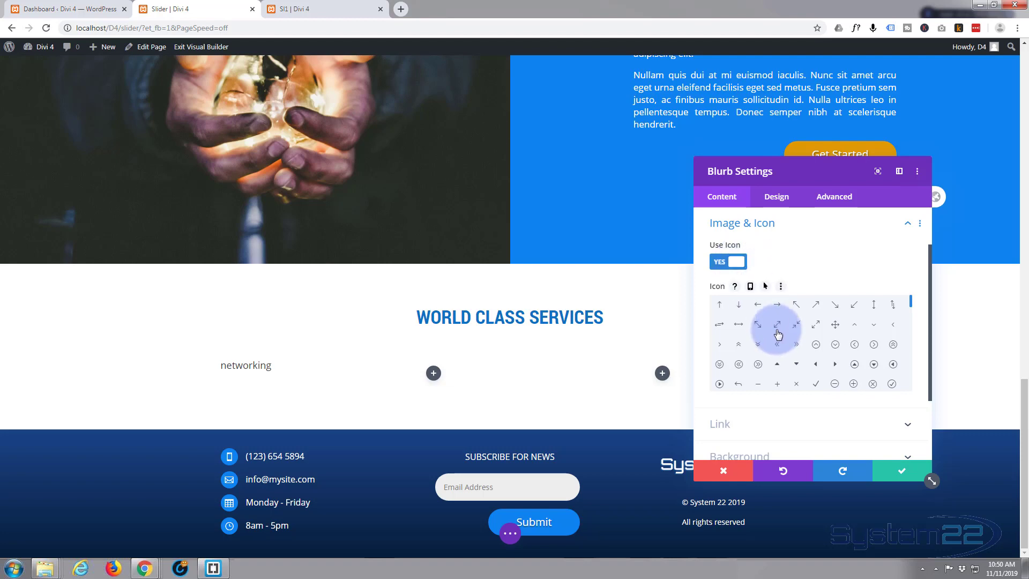
scroll(770, 398, "down", 6)
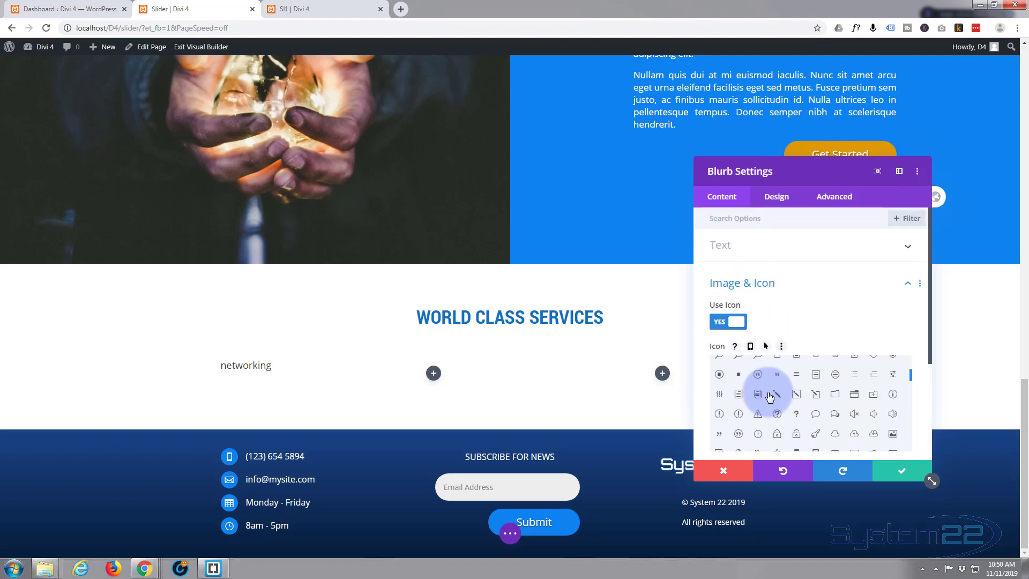
scroll(771, 394, "down", 3)
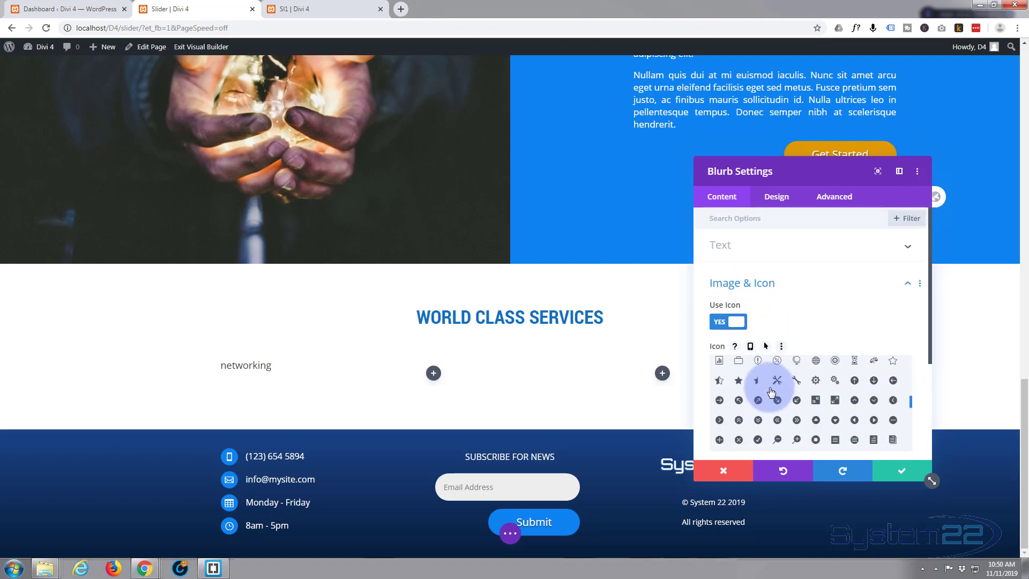
scroll(772, 394, "down", 10)
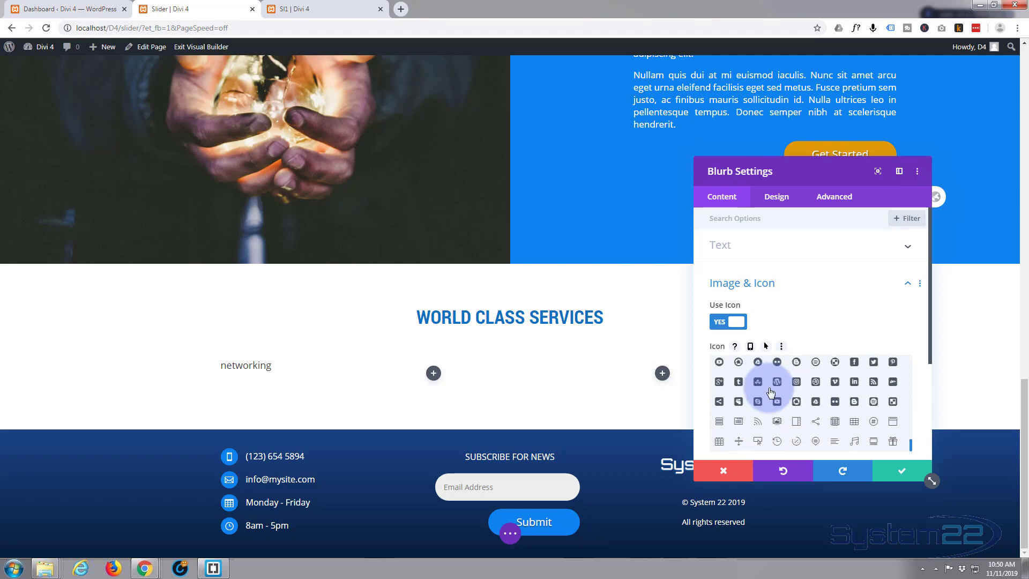
scroll(774, 399, "up", 5)
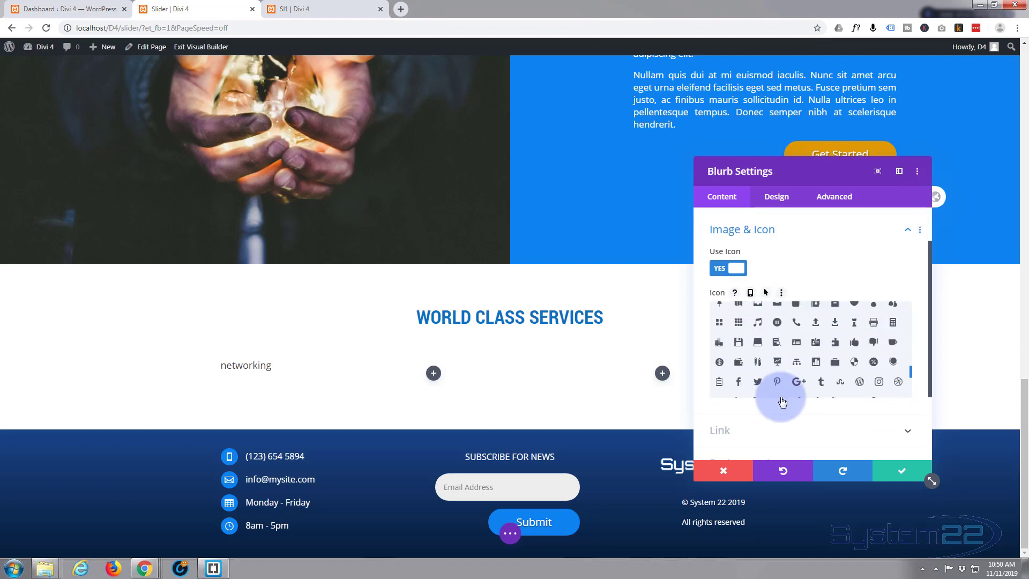
scroll(781, 396, "up", 5)
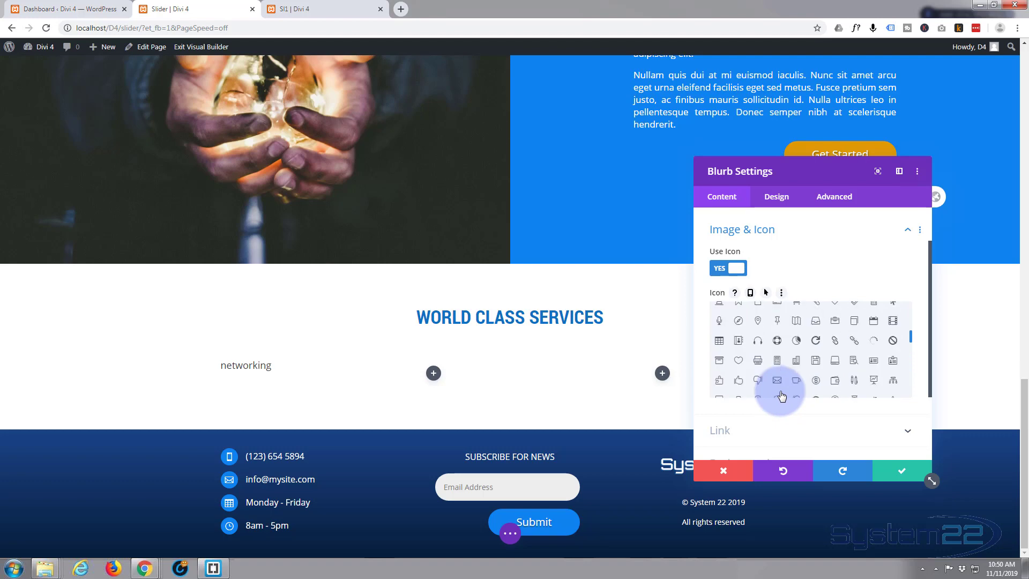
scroll(782, 397, "up", 3)
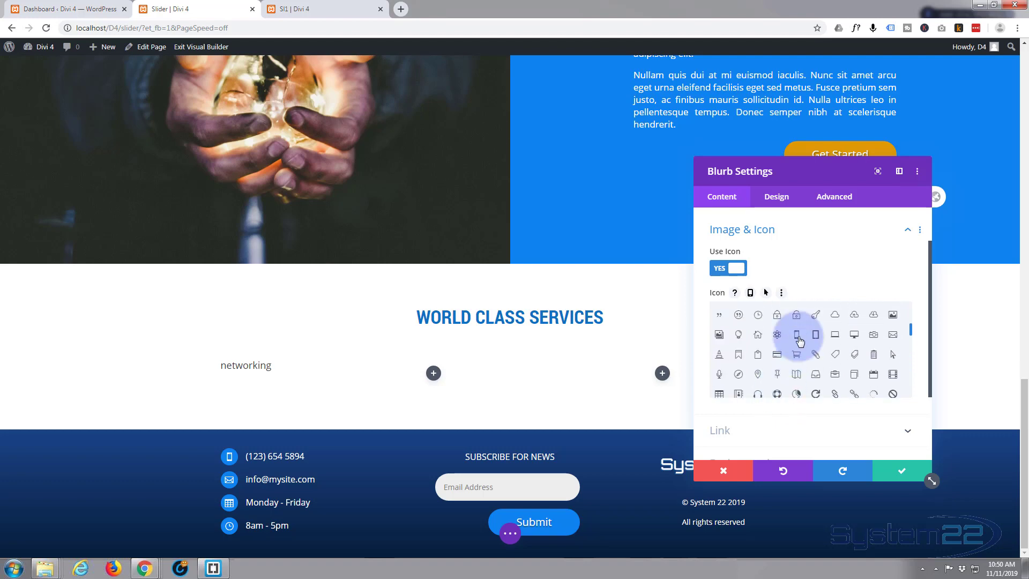
left_click(775, 335)
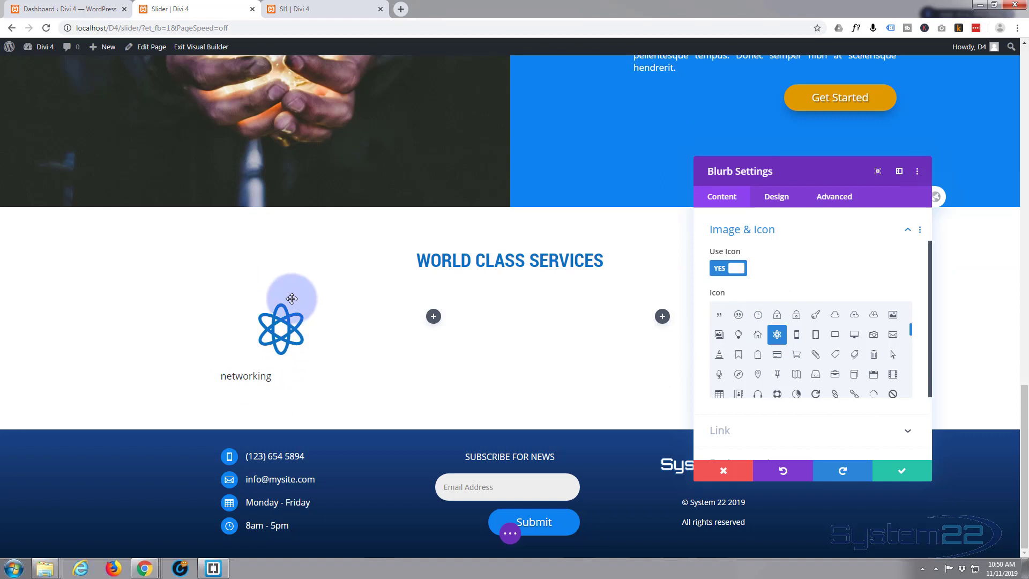
left_click(259, 376)
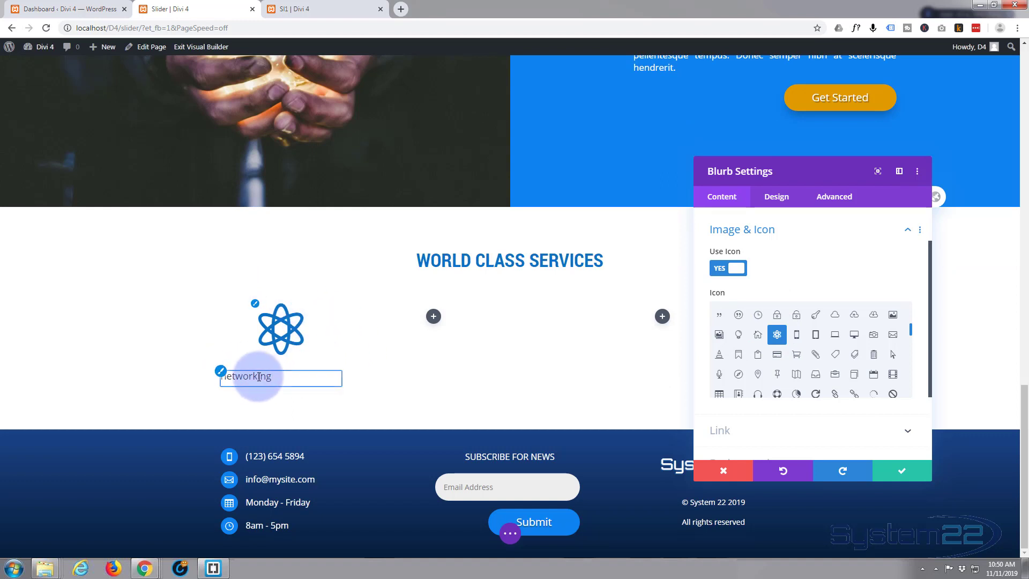
left_click(387, 407)
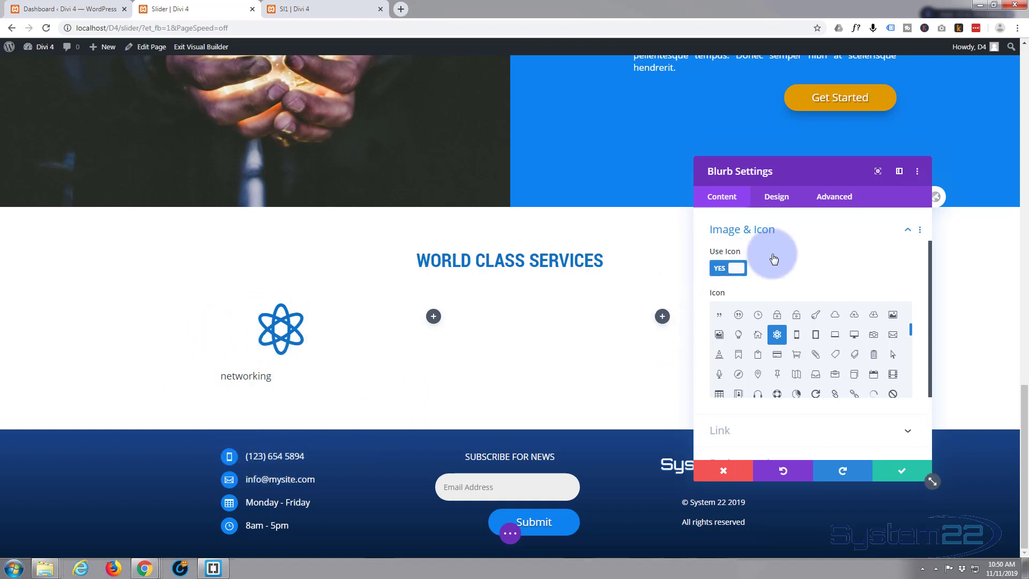
Look over the networking blurb's title and module link options, and open its design settings.
scroll(805, 253, "down", 3)
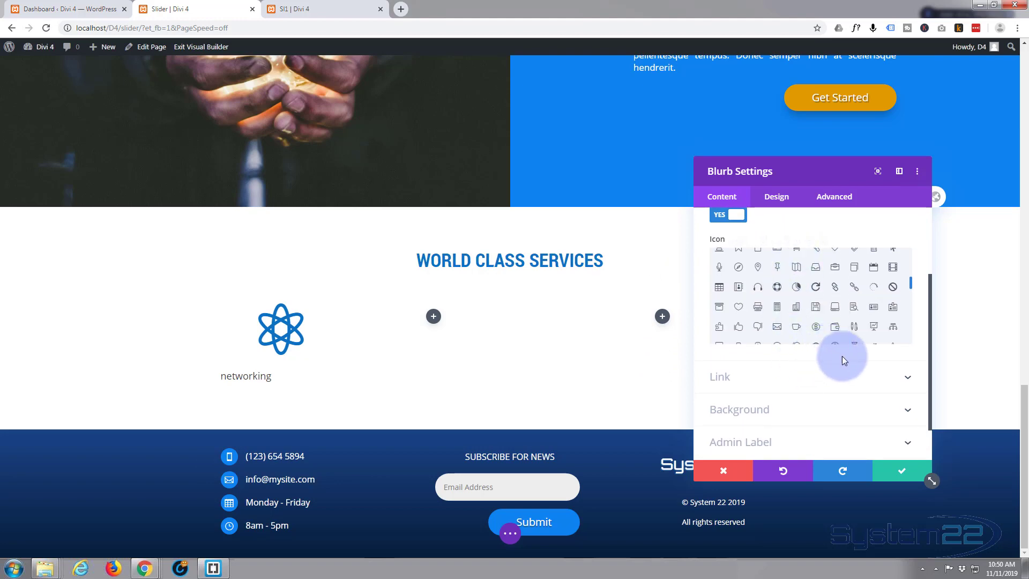
scroll(847, 356, "down", 2)
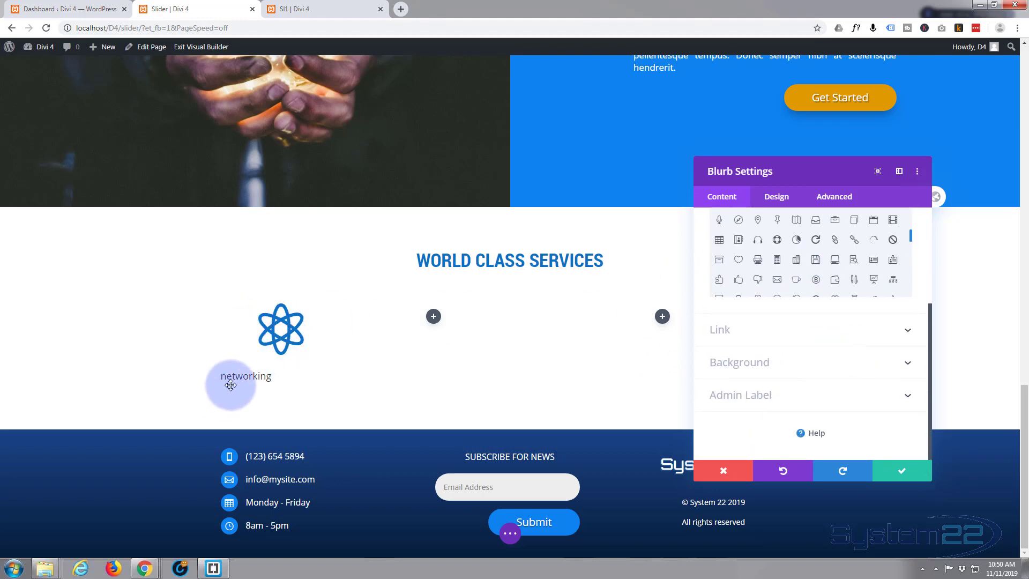
left_click(769, 330)
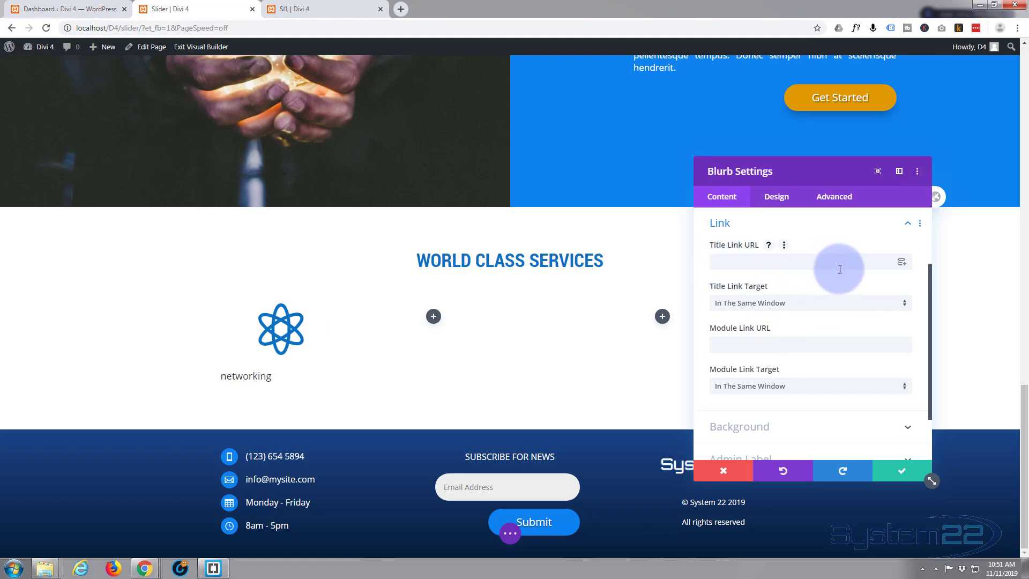
scroll(815, 355, "down", 2)
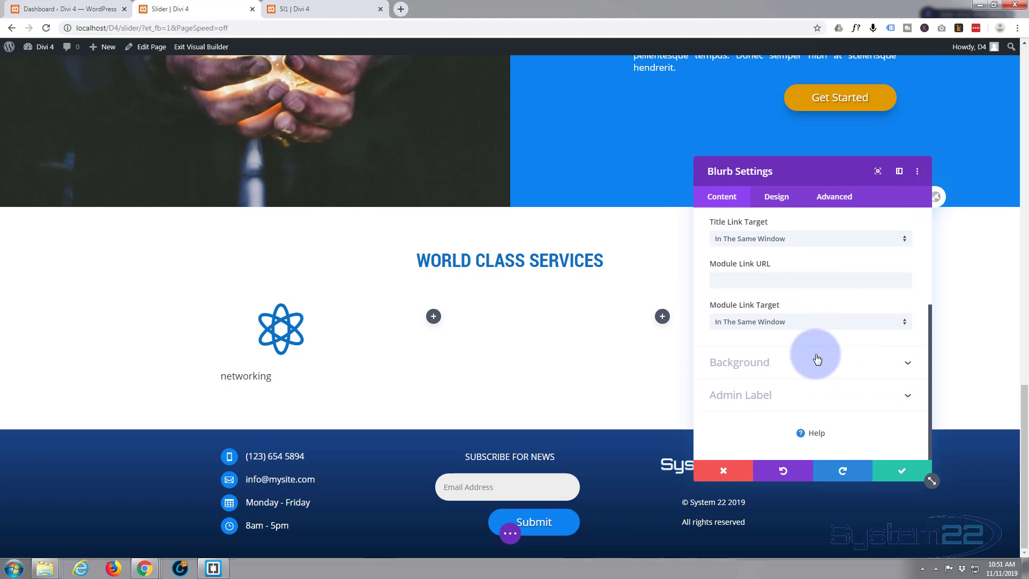
left_click(782, 201)
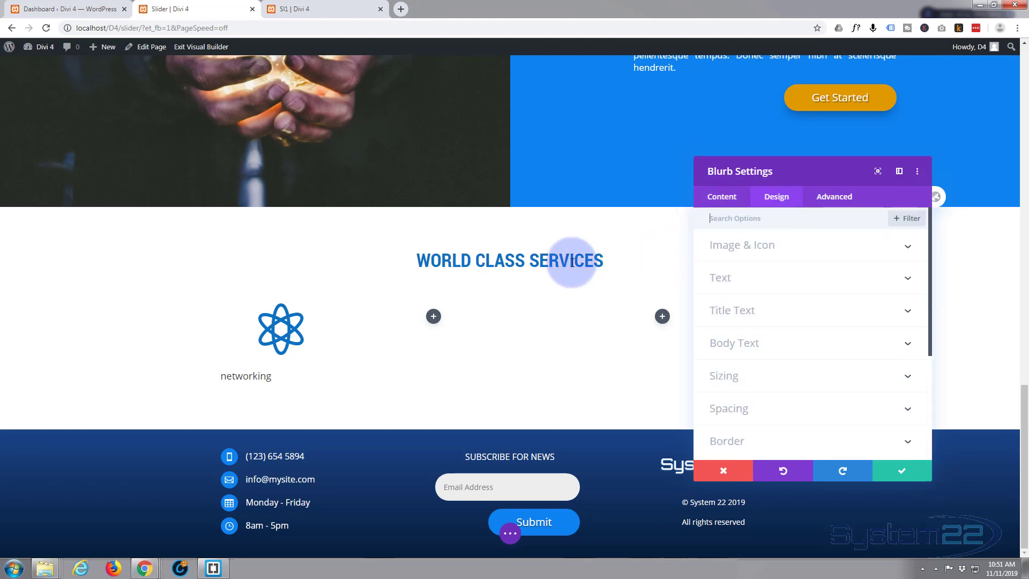
Place the networking blurb's icon to the left of its title, enclose it in a circle, and color the icon white.
left_click(812, 247)
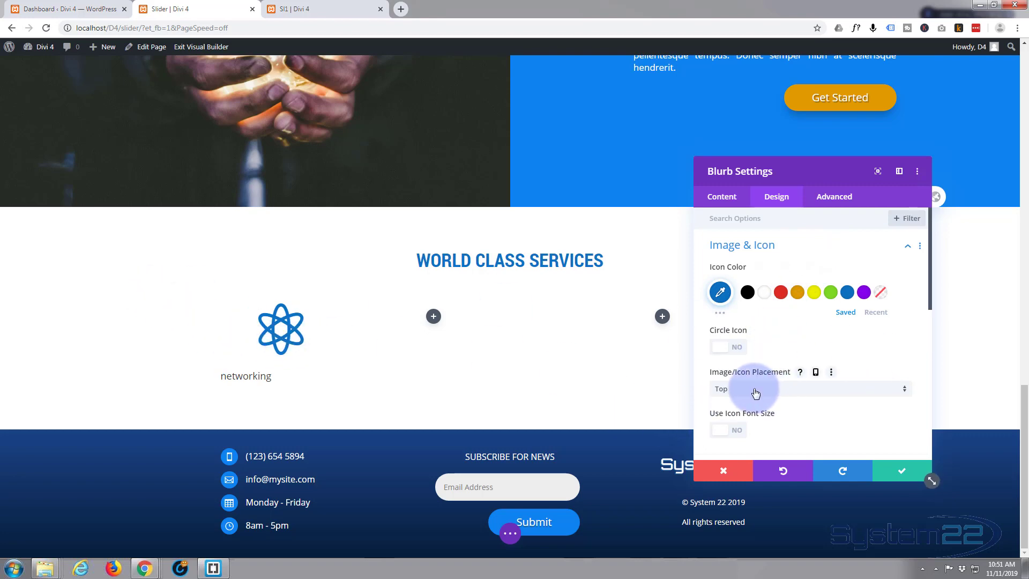
left_click(786, 390)
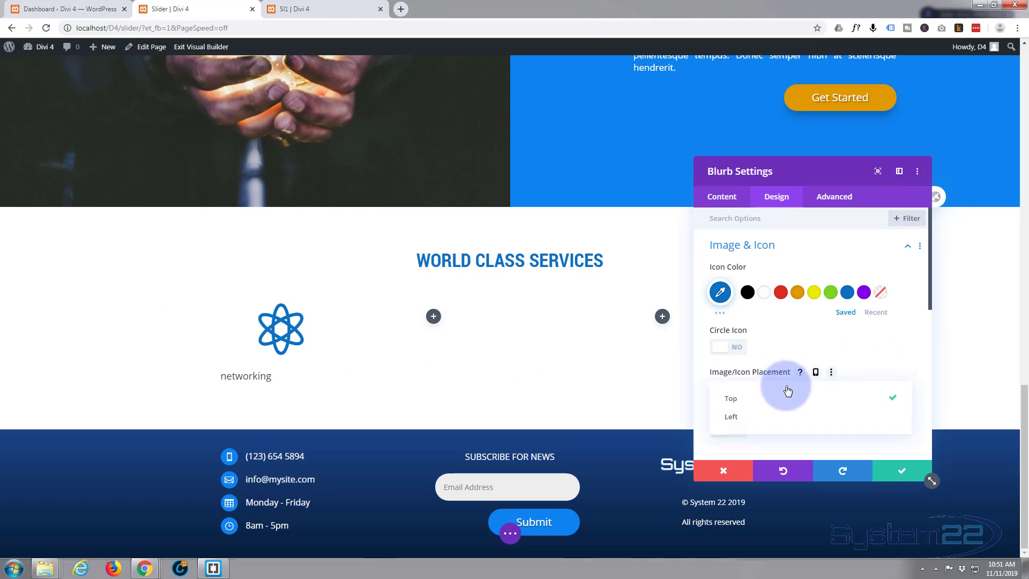
left_click(749, 423)
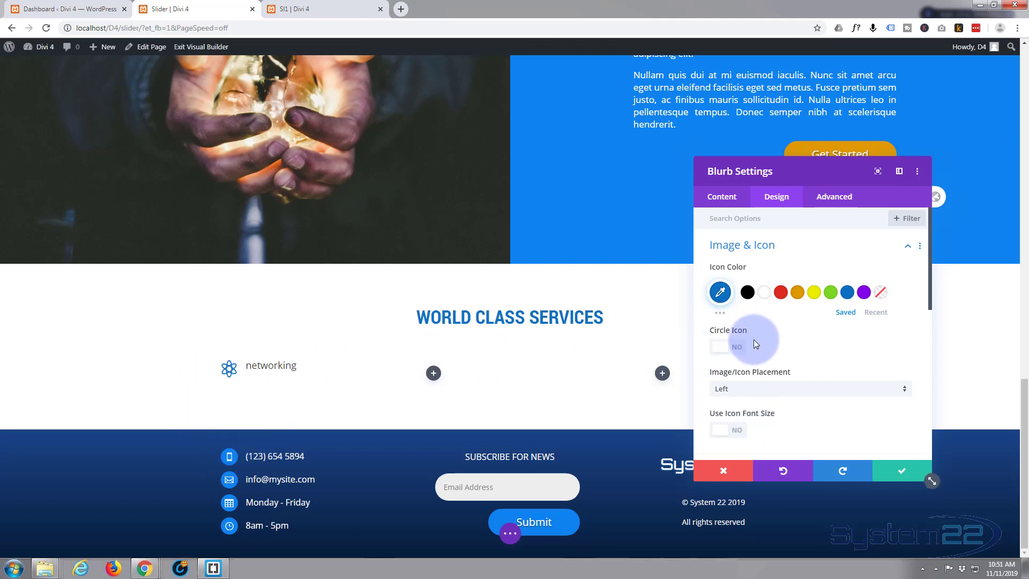
left_click(740, 347)
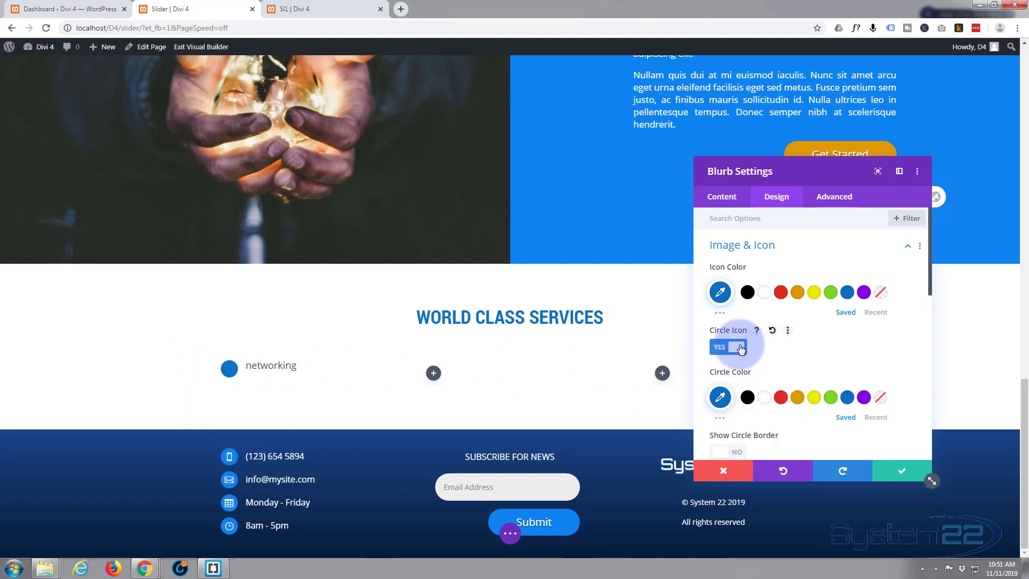
left_click(764, 292)
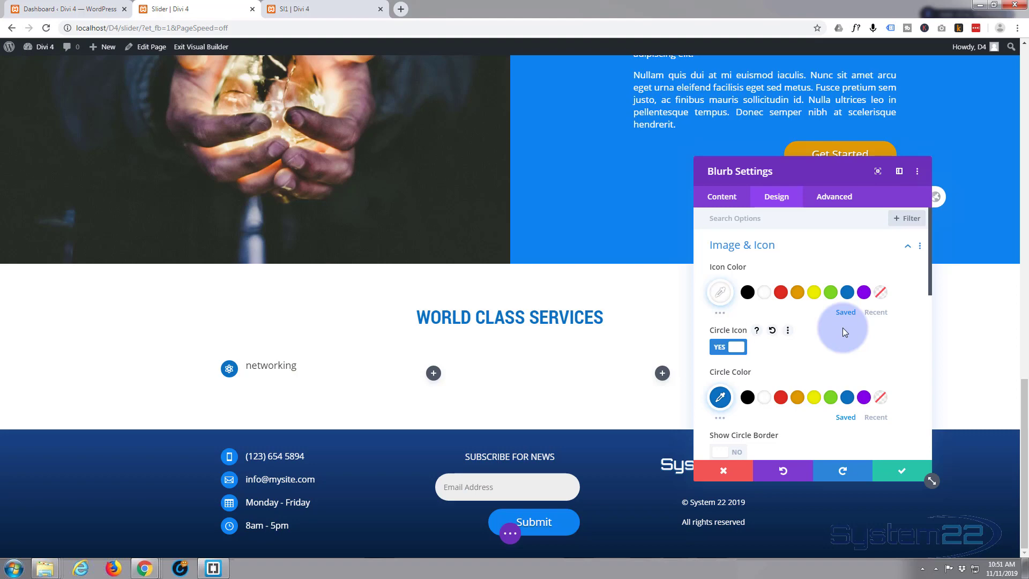
scroll(828, 336, "down", 5)
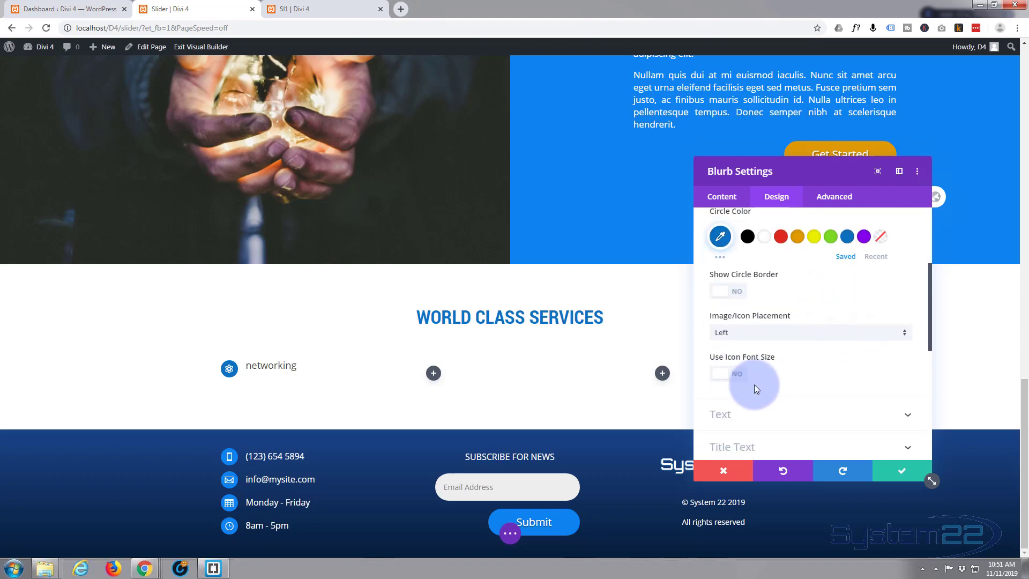
left_click(737, 377)
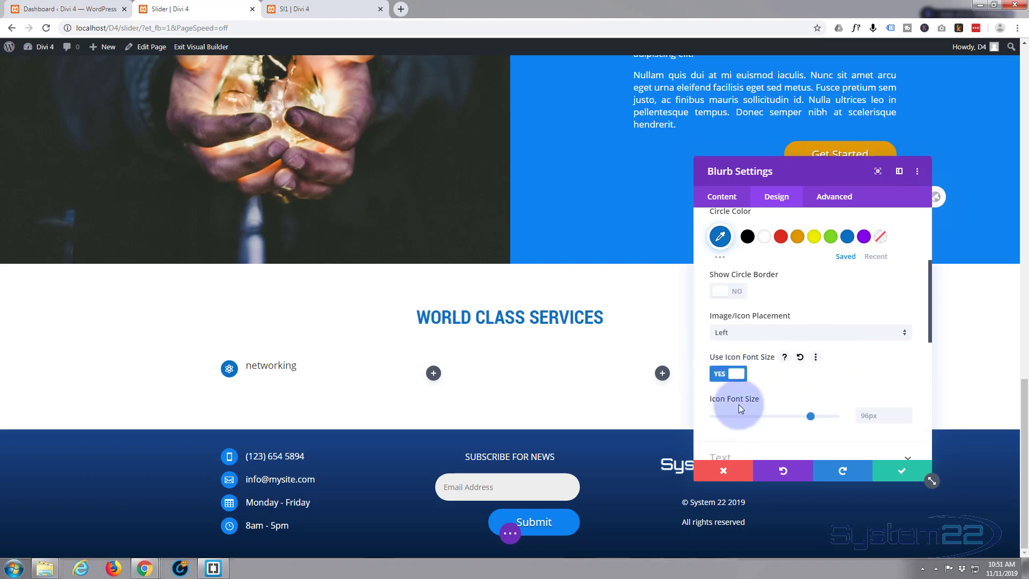
left_click(722, 375)
scroll(721, 373, "up", 3)
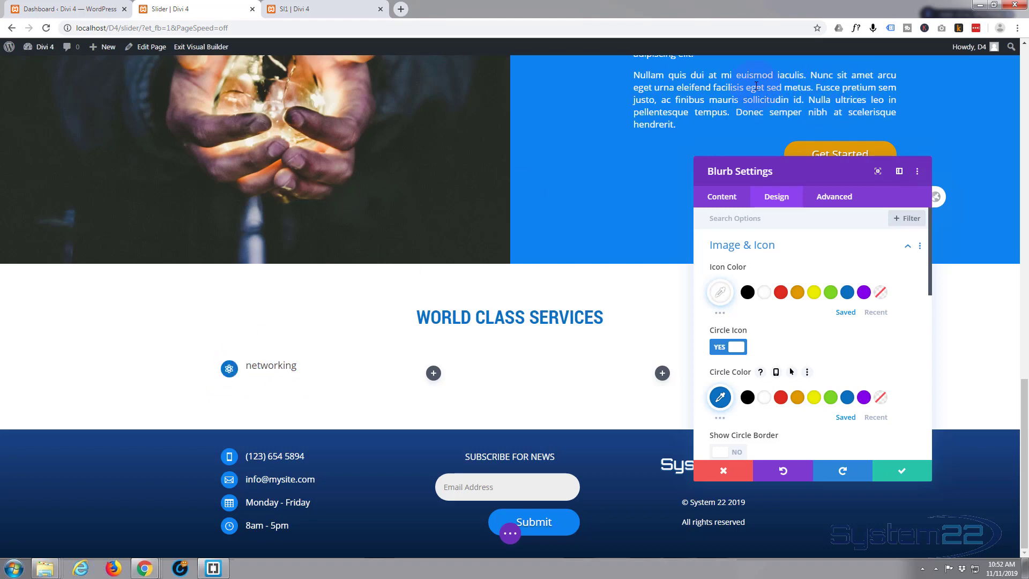
Set the networking icon's circle color to orange for the hover state.
left_click(956, 152)
left_click_drag(797, 170, 847, 196)
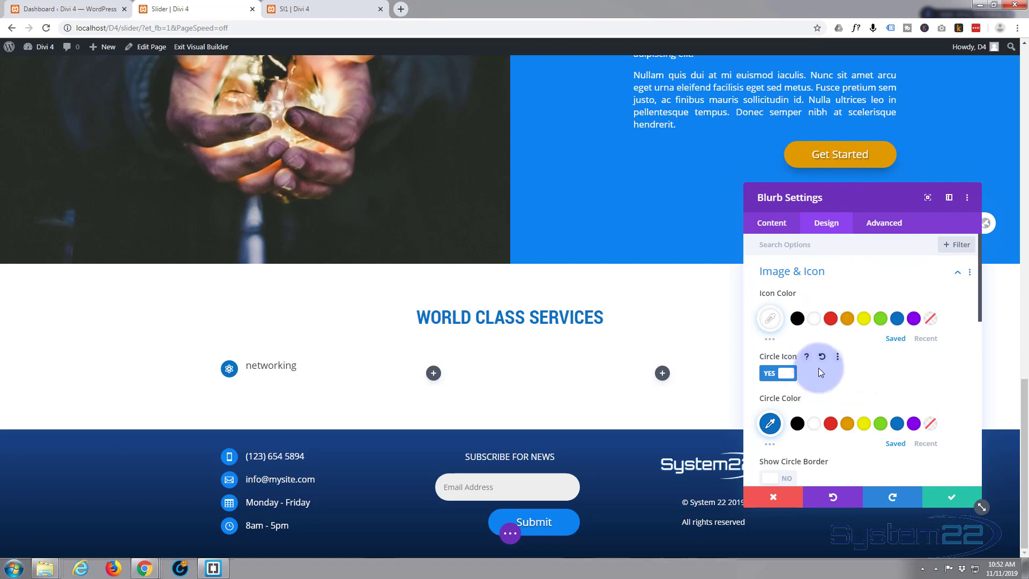
scroll(819, 368, "down", 2)
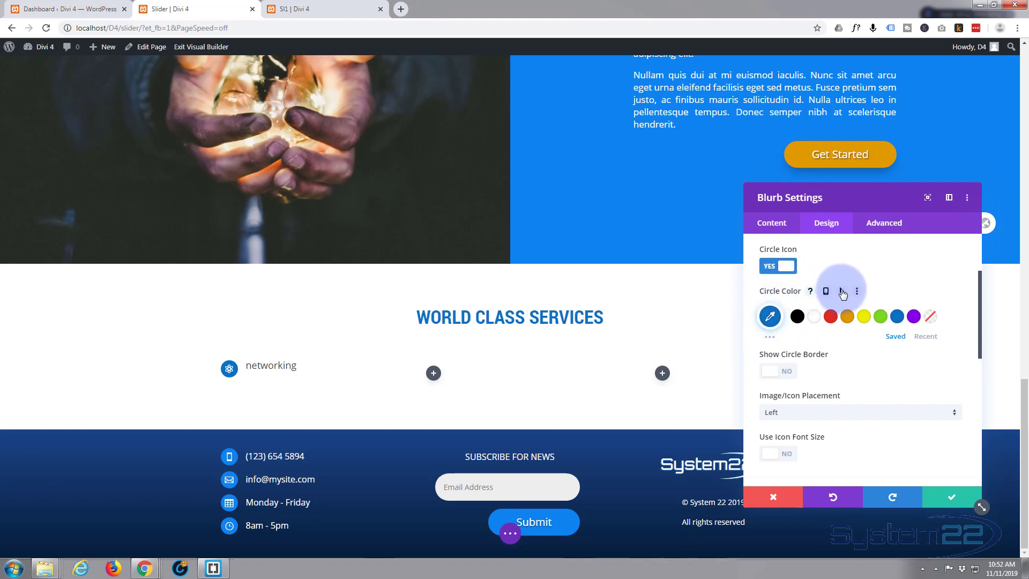
left_click(842, 292)
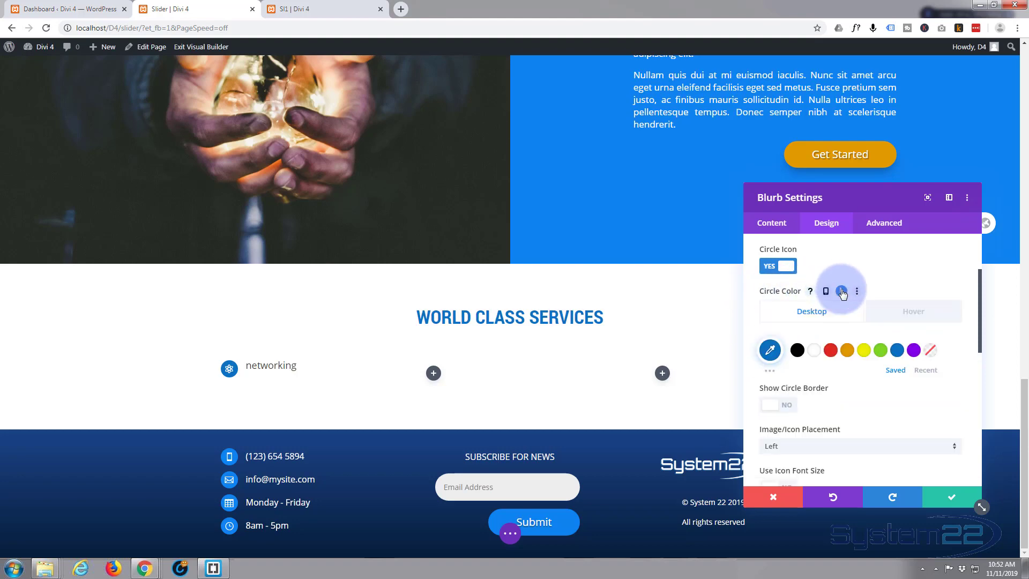
left_click(907, 312)
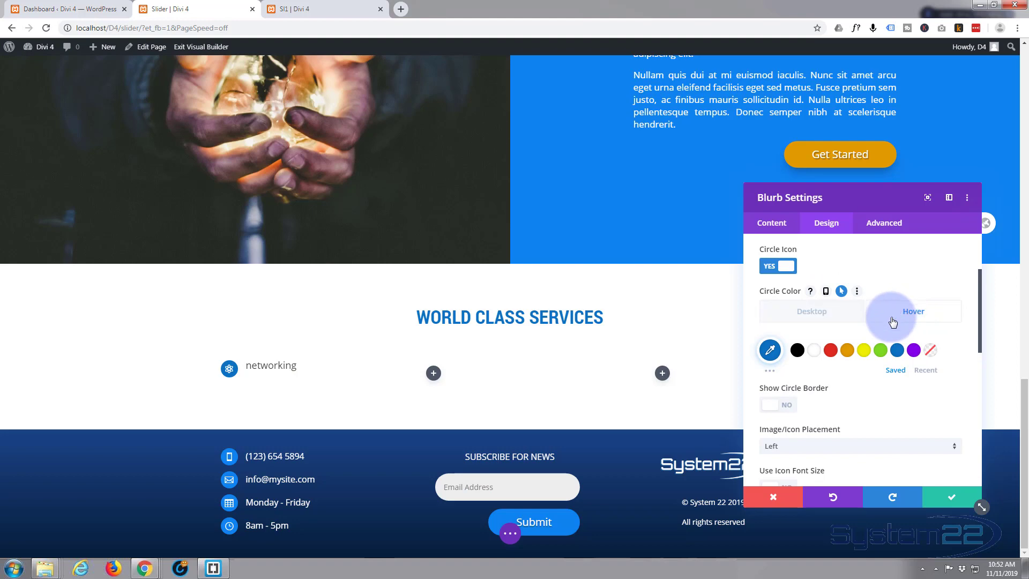
left_click(846, 351)
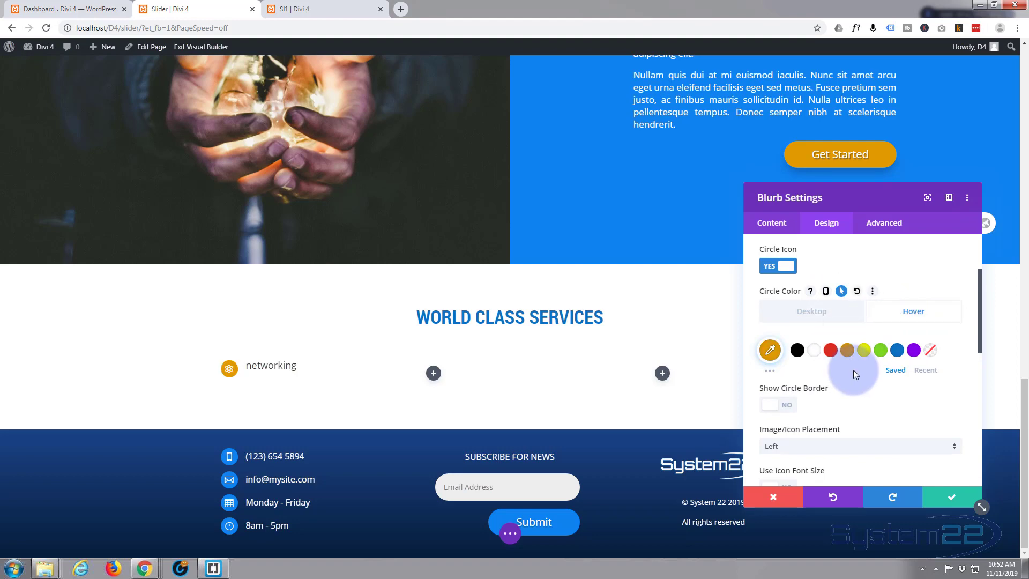
left_click(817, 317)
left_click(900, 311)
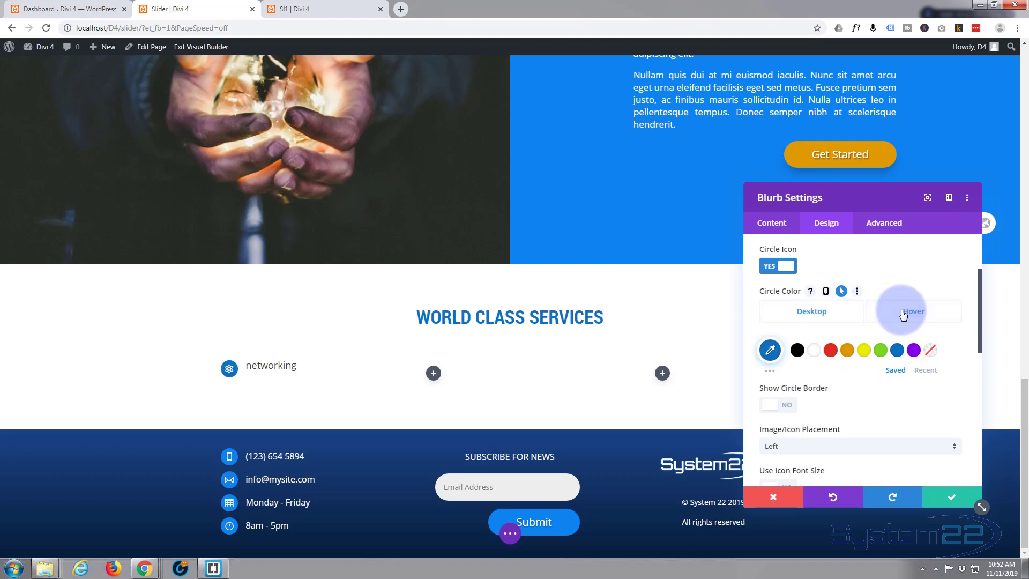
left_click(793, 314)
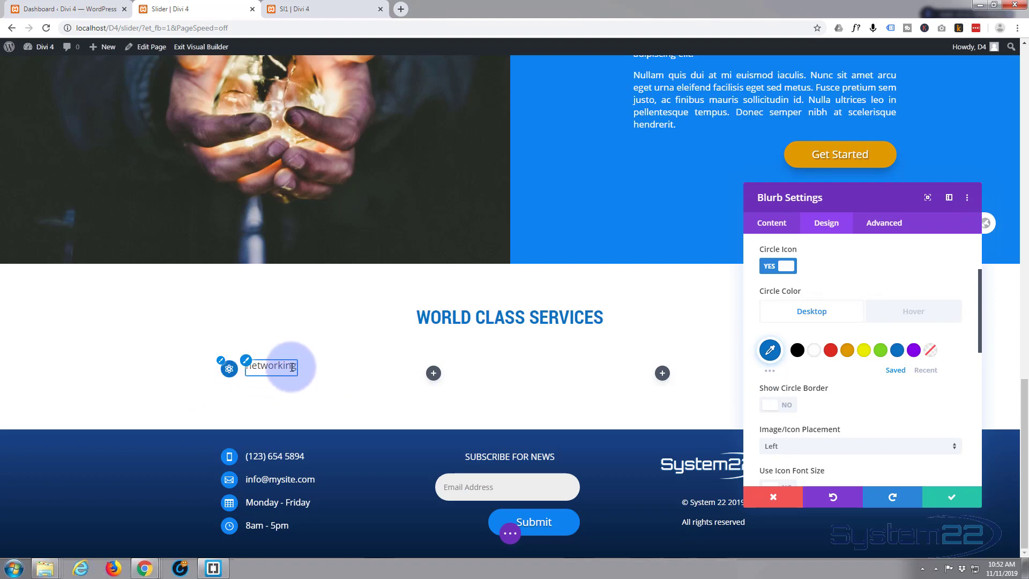
Check the service titles' styling on the finished sl1 page and open the networking blurb's title text settings.
left_click(344, 9)
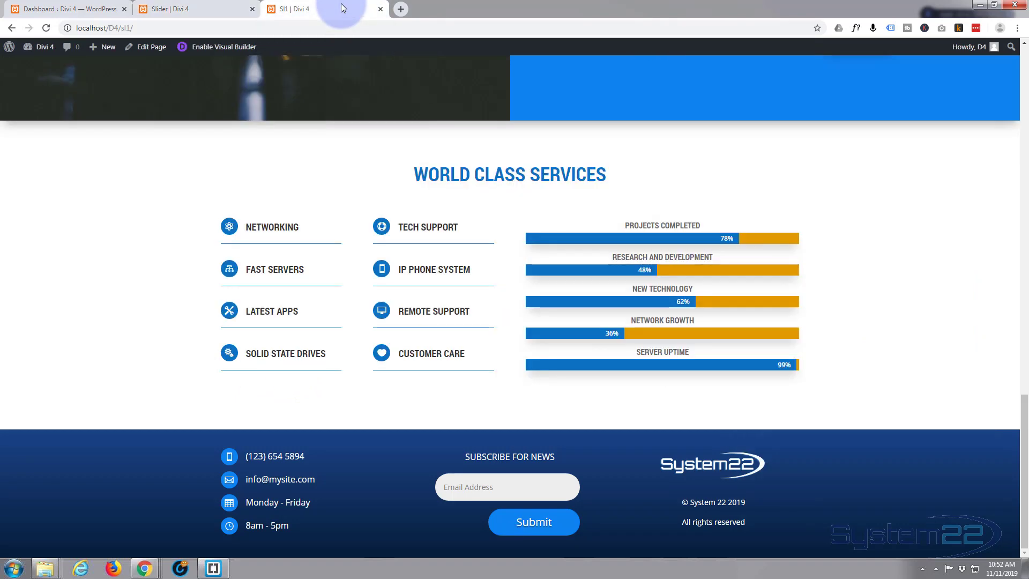
left_click(177, 9)
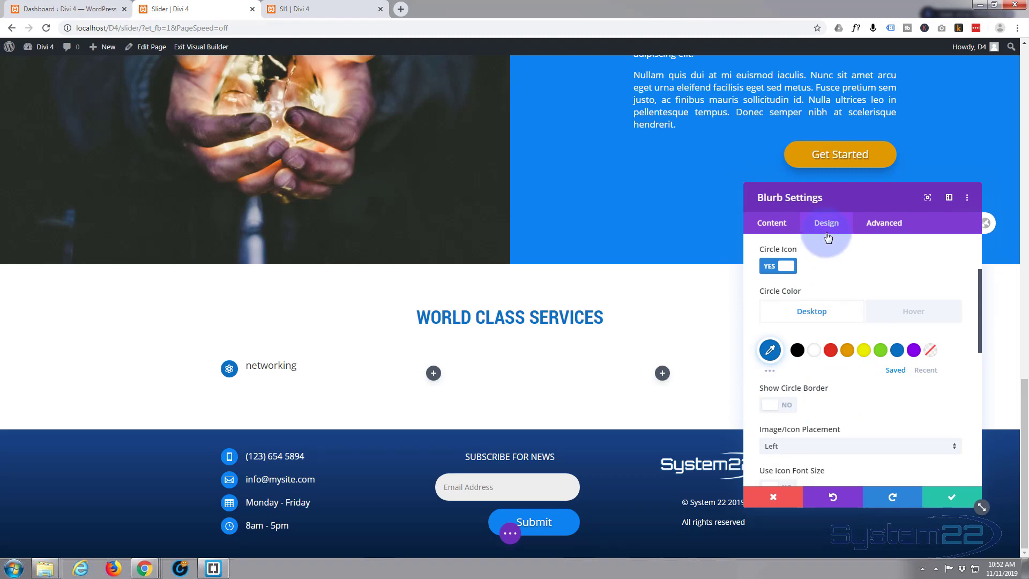
scroll(835, 268, "up", 2)
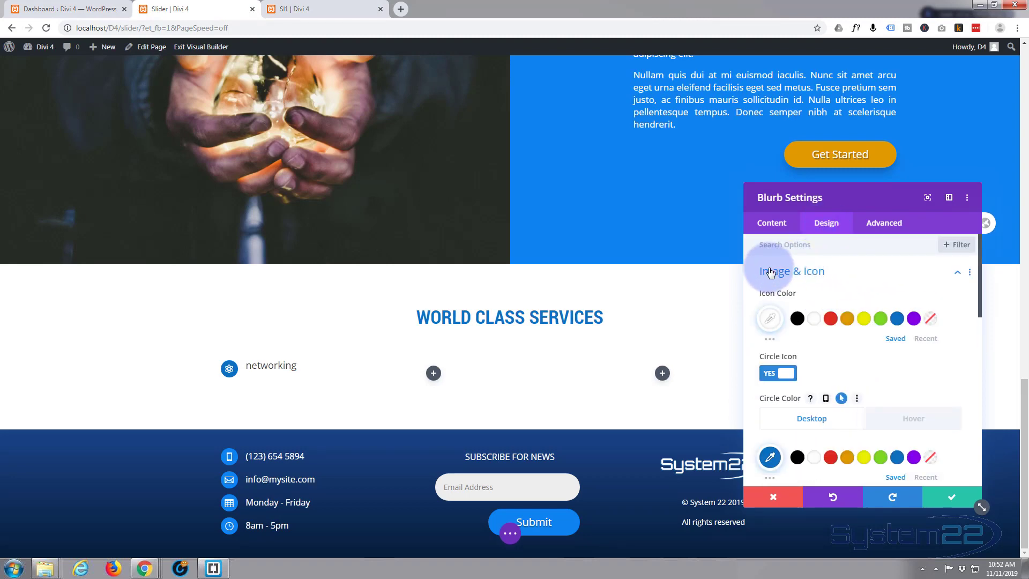
left_click(845, 271)
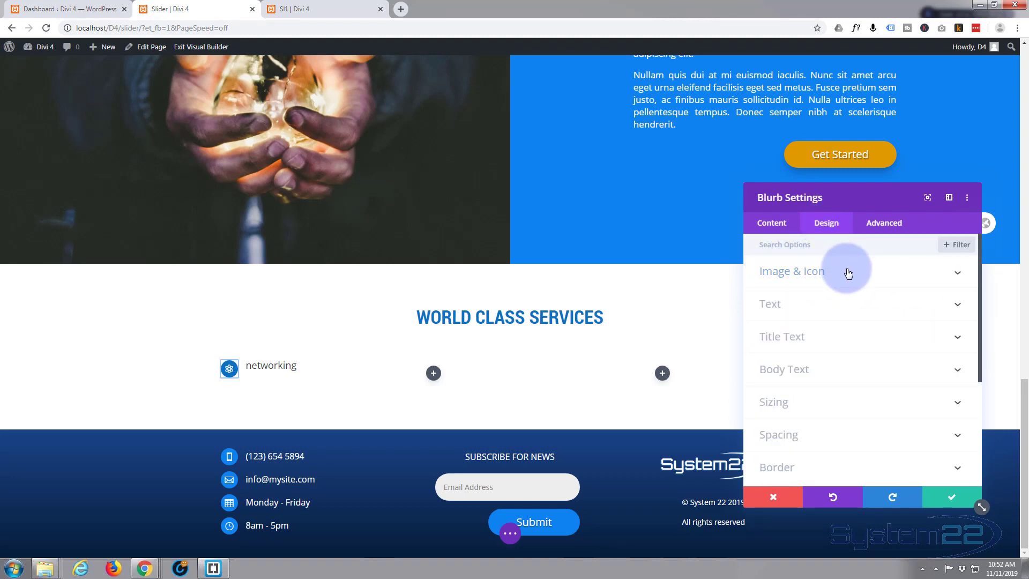
left_click(835, 338)
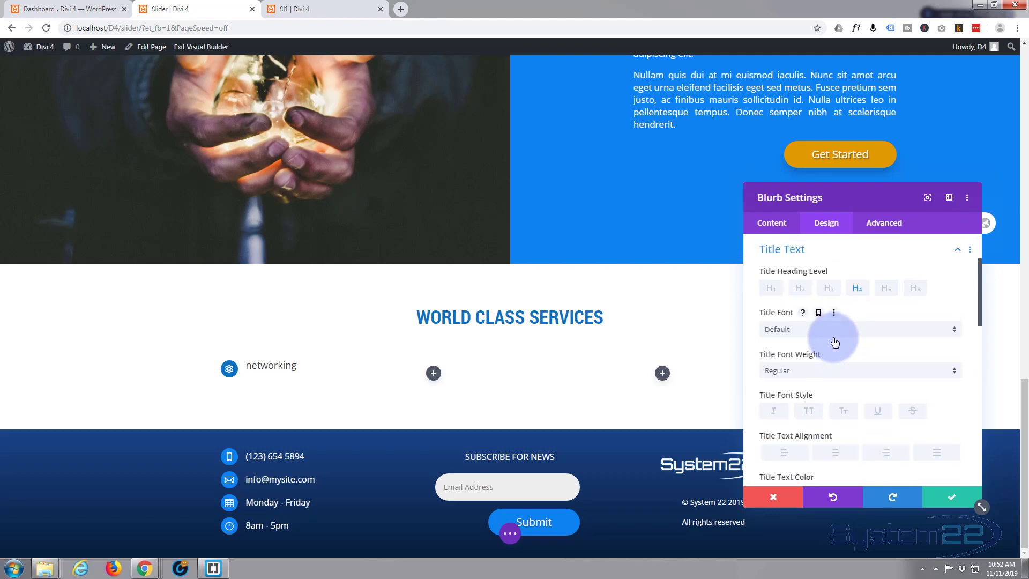
Set the networking blurb's title to the Roboto Condensed font, all uppercase and center-aligned.
scroll(837, 302, "down", 1)
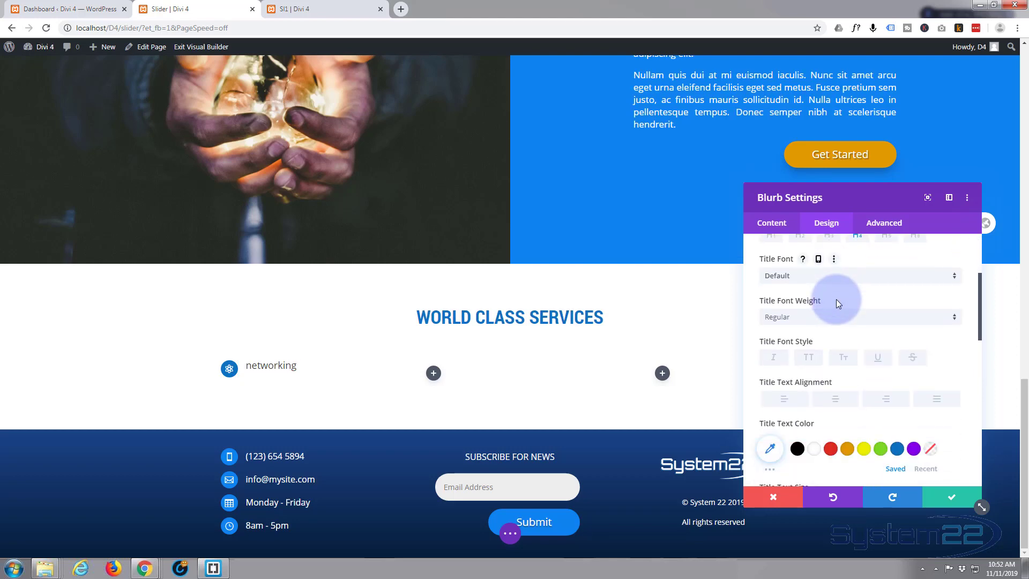
scroll(836, 299, "up", 2)
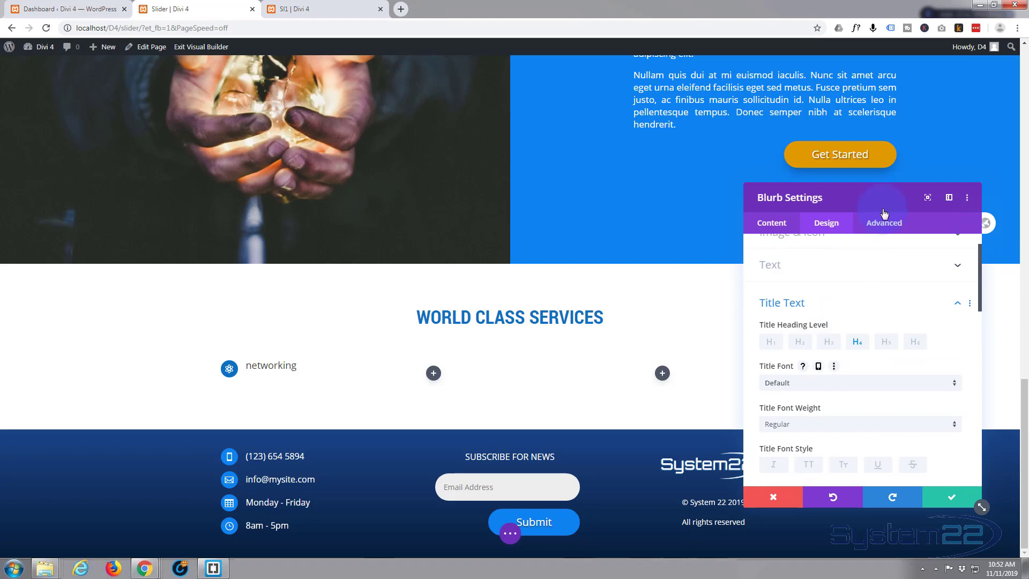
left_click(279, 370)
left_click(246, 362)
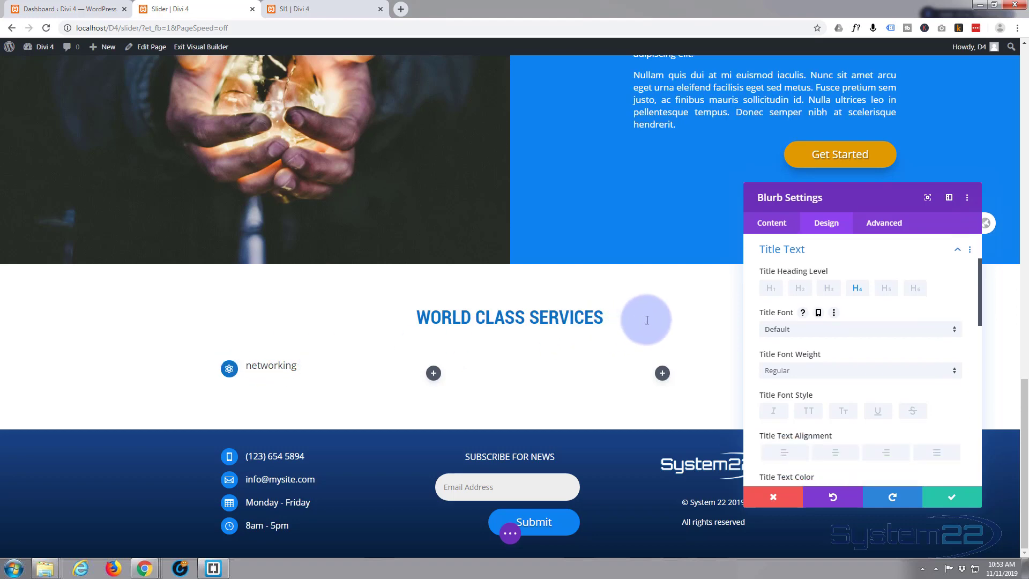
left_click(870, 332)
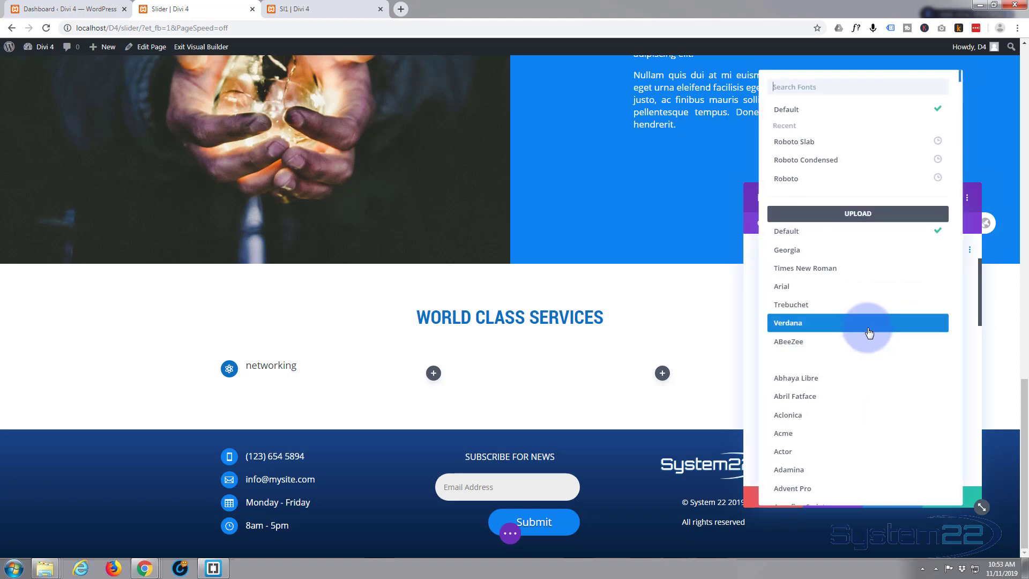
left_click(817, 162)
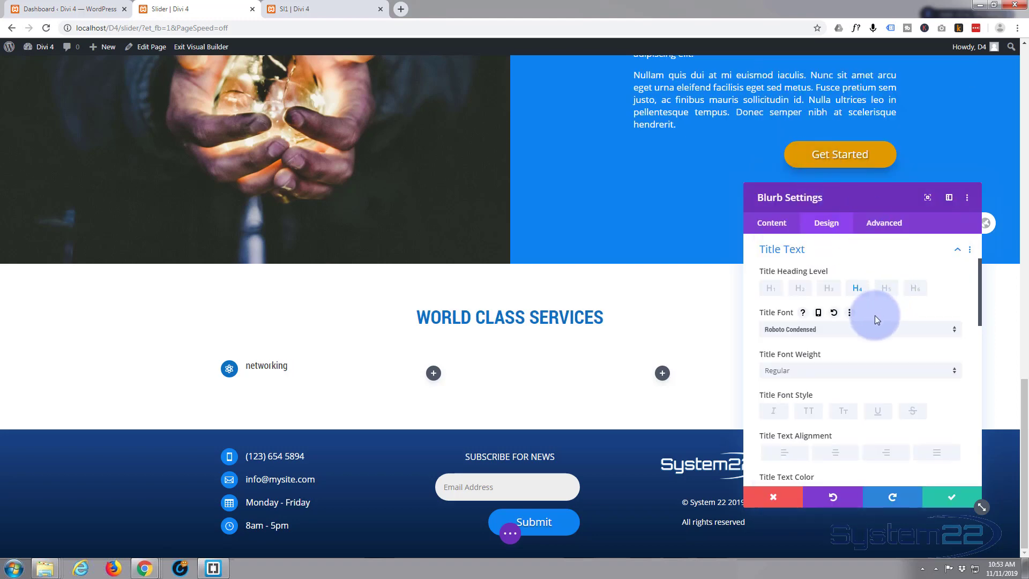
left_click(809, 412)
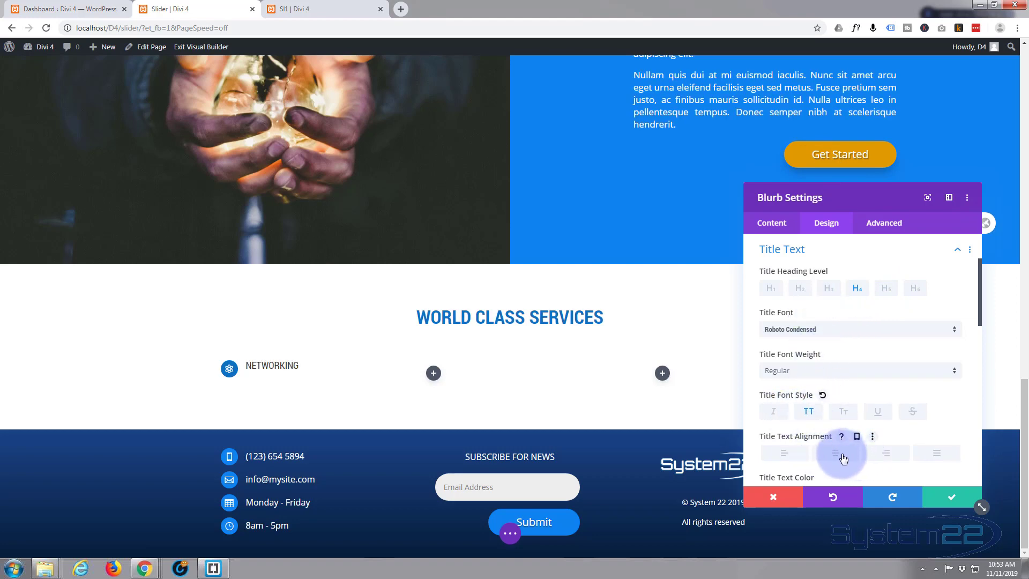
left_click(837, 455)
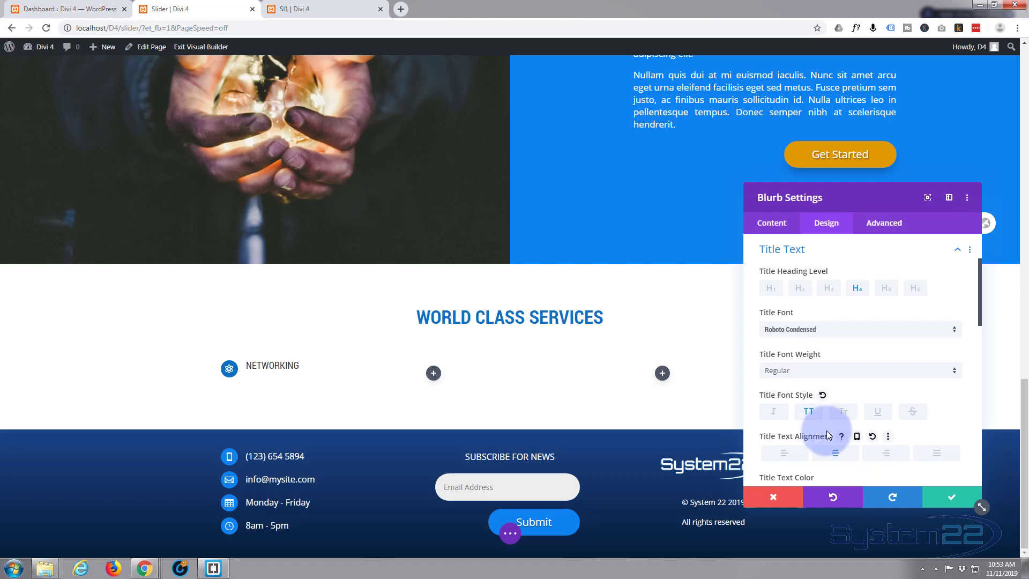
Compare the networking title with the finished sl1 page and set its text size to 21px.
left_click(334, 8)
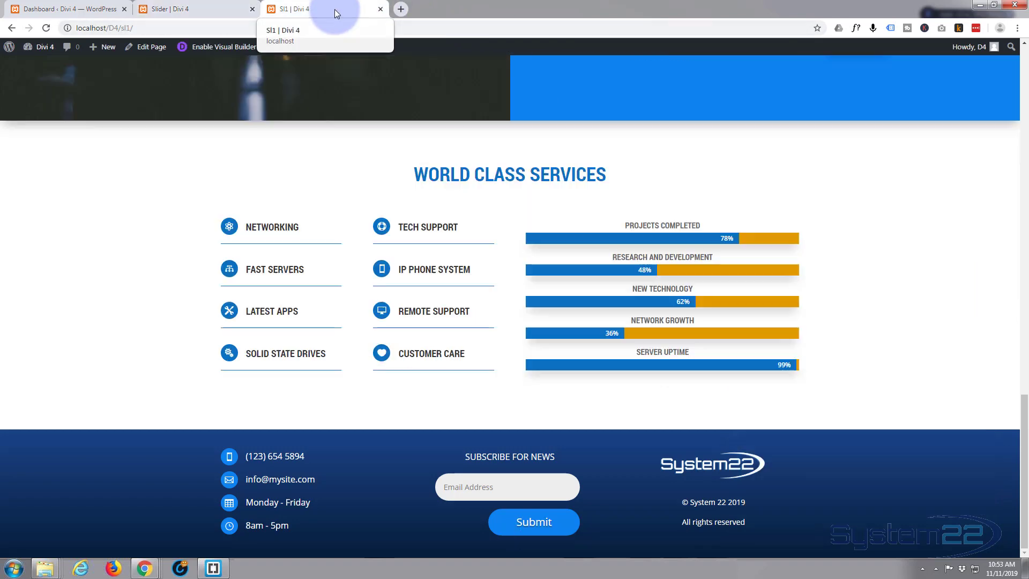
left_click(203, 10)
scroll(825, 384, "down", 2)
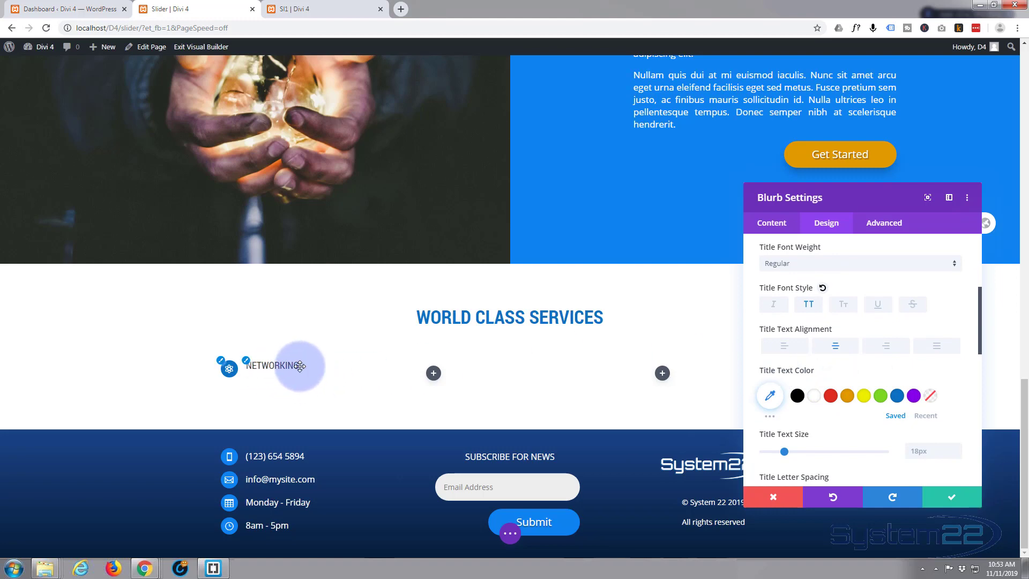
scroll(863, 445, "down", 1)
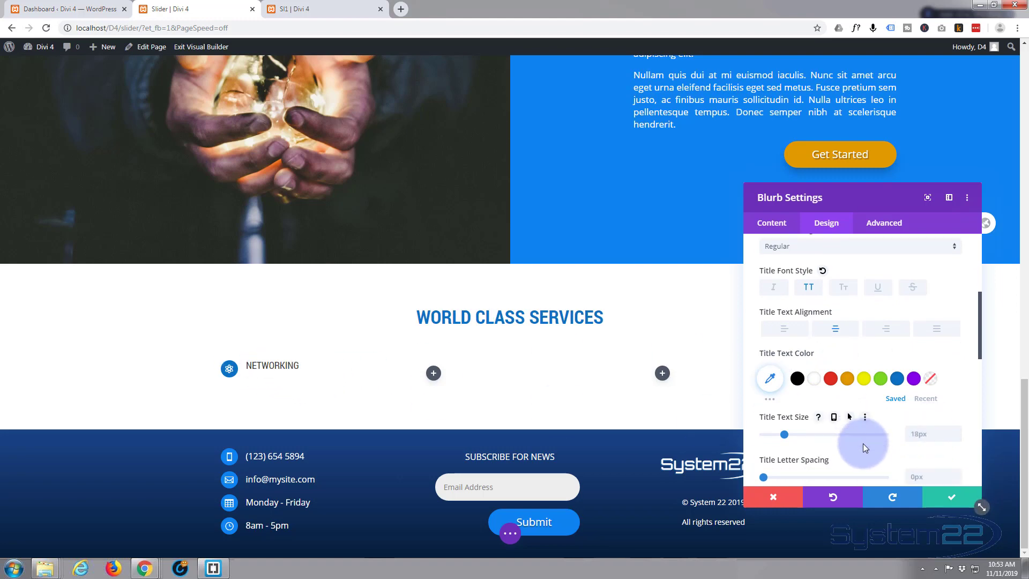
scroll(862, 442, "down", 1)
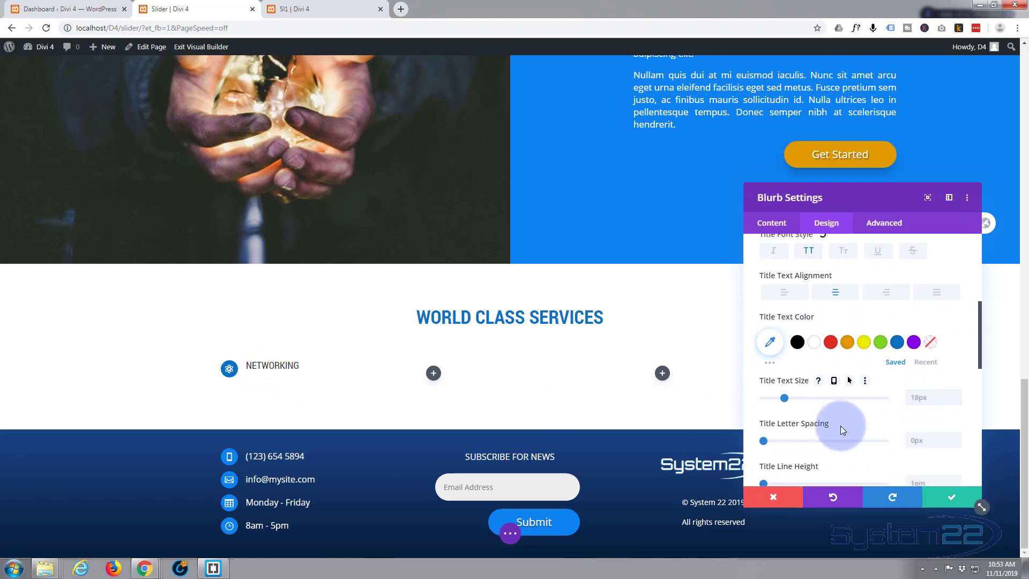
left_click(956, 393)
left_click(956, 393)
left_click(956, 393)
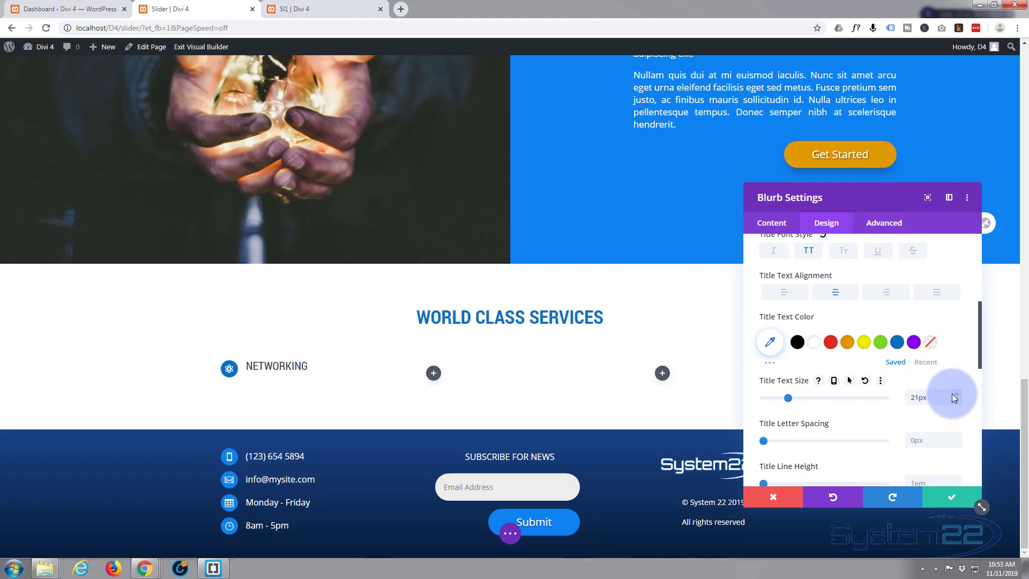
Compare the networking title with the finished sl1 page and set its font weight to Bold.
left_click(308, 9)
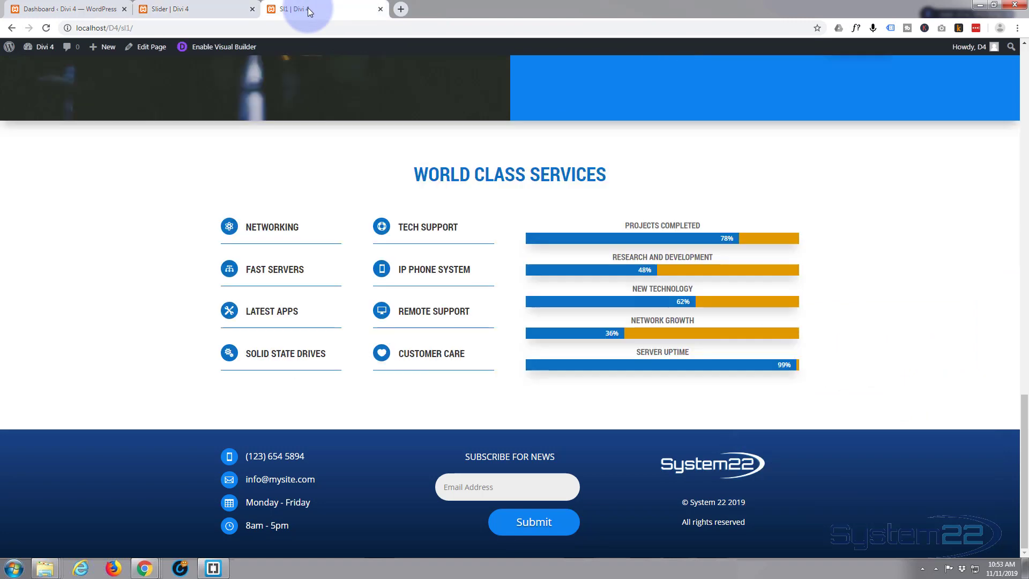
left_click(214, 9)
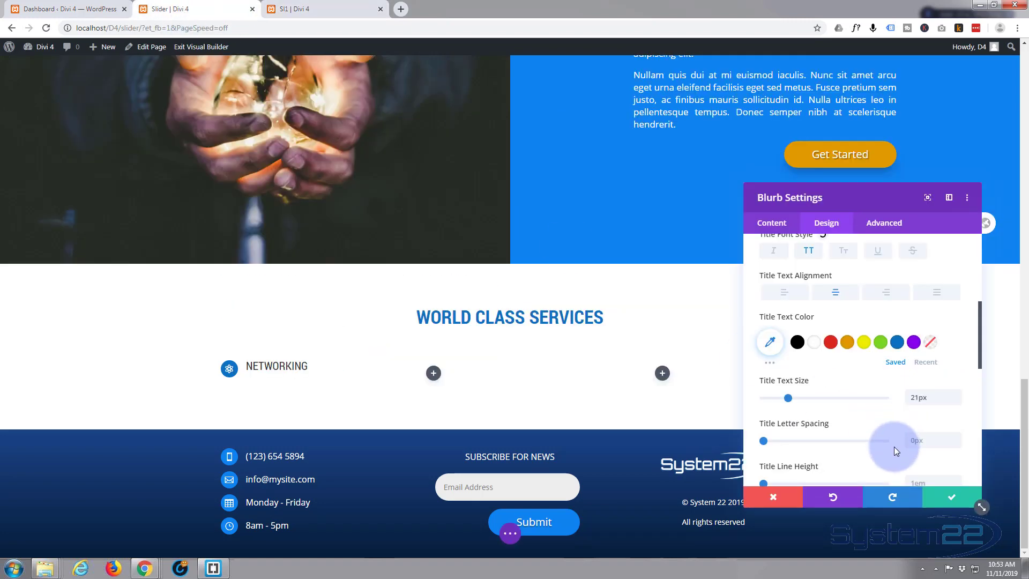
scroll(850, 413, "up", 2)
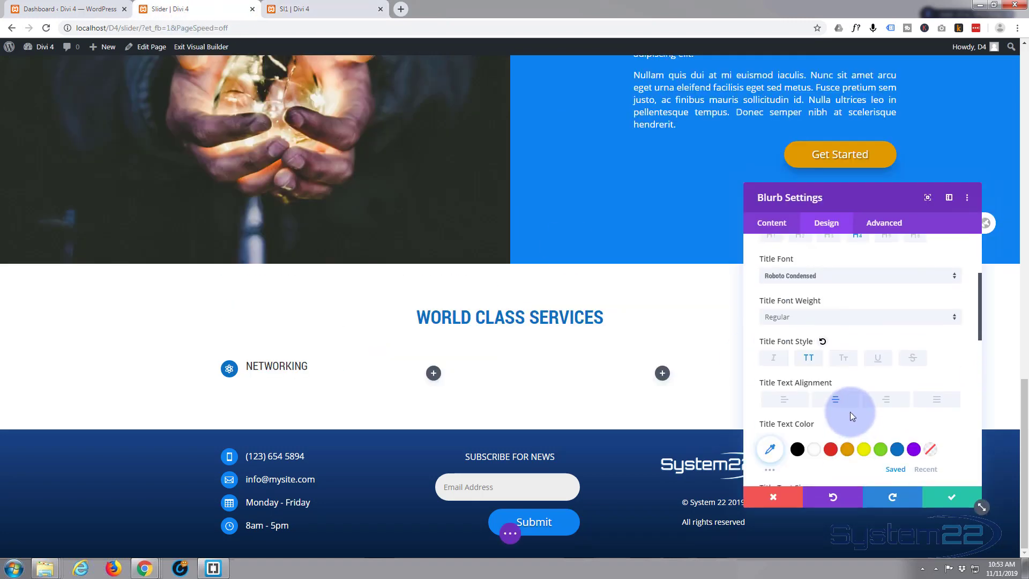
left_click(818, 317)
left_click(809, 363)
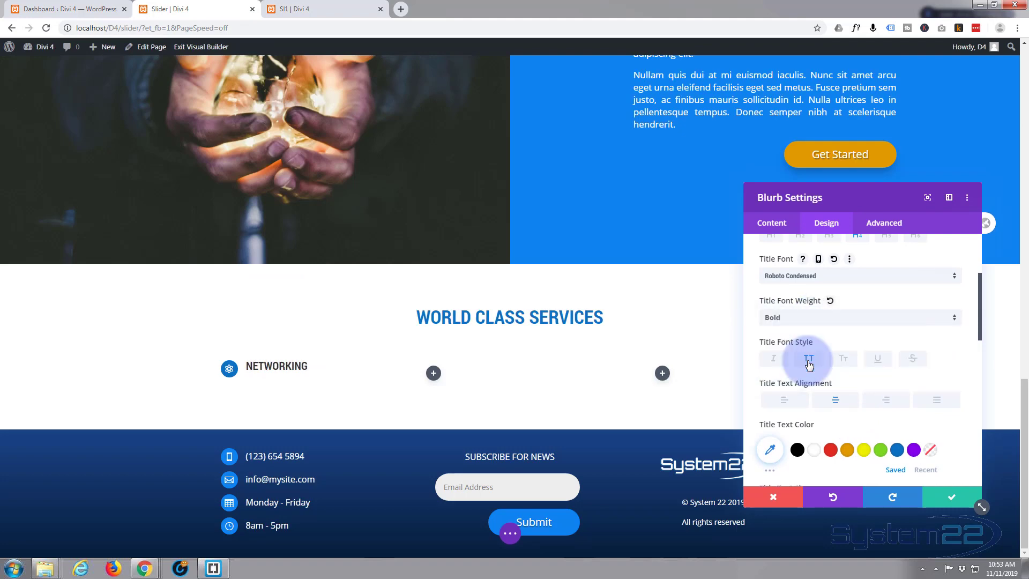
Reduce the networking blurb's title text size to 19px.
scroll(906, 446, "down", 2)
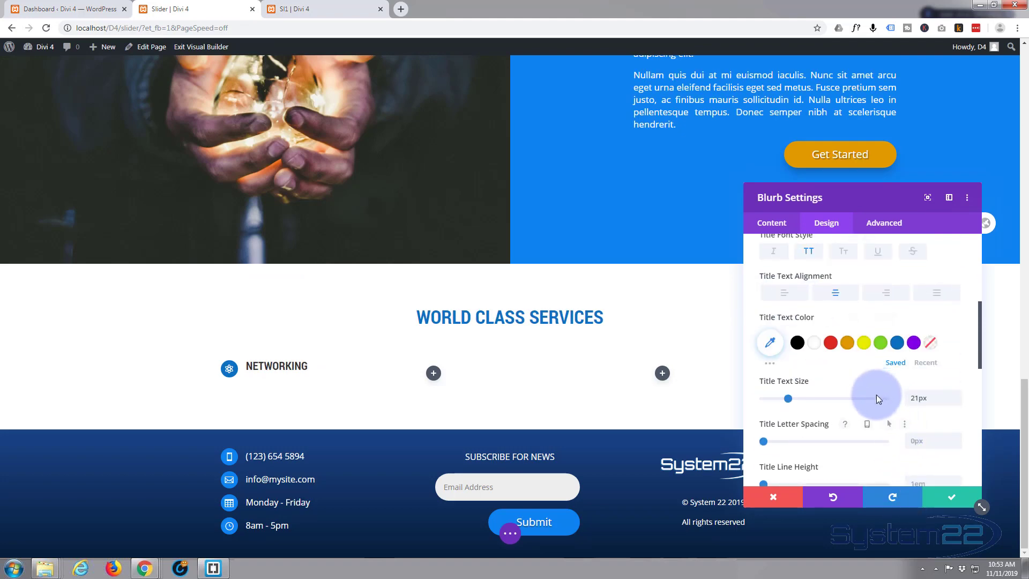
left_click(956, 401)
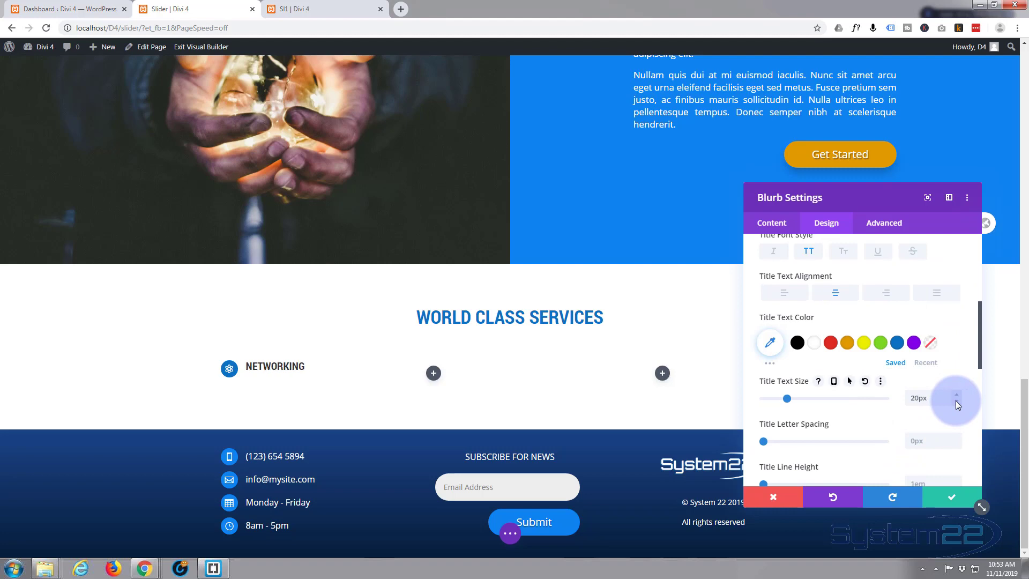
left_click(956, 400)
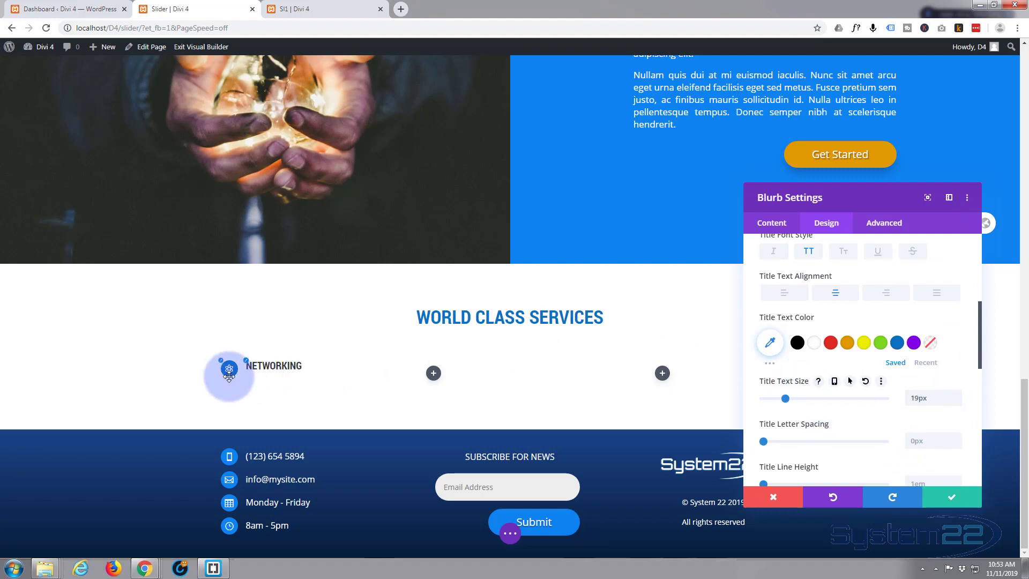
left_click(274, 367)
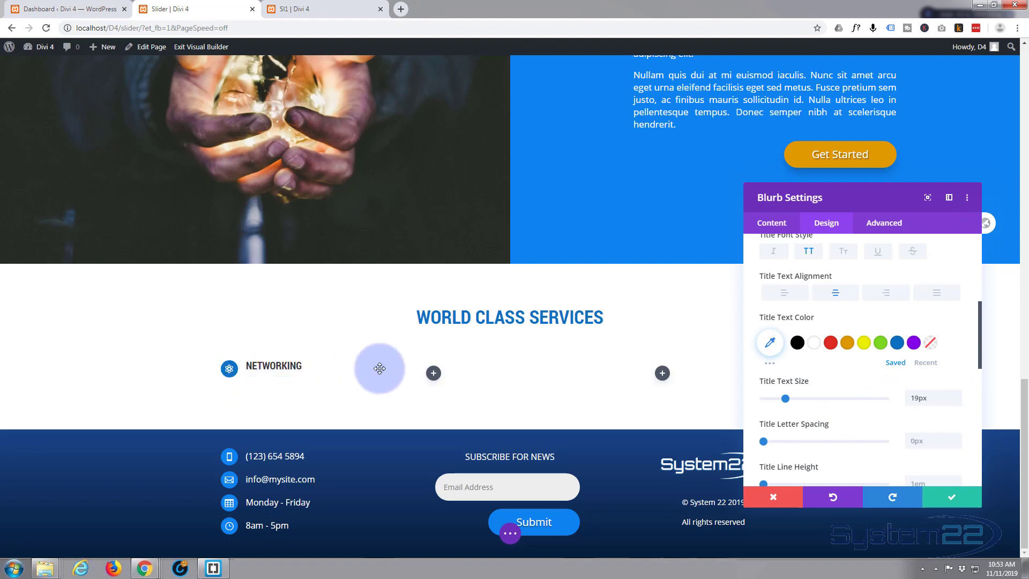
Add custom CSS padding-top:10px; to the networking blurb's title and reduce the value to 6px to line it up with the icon.
left_click_drag(864, 197, 679, 154)
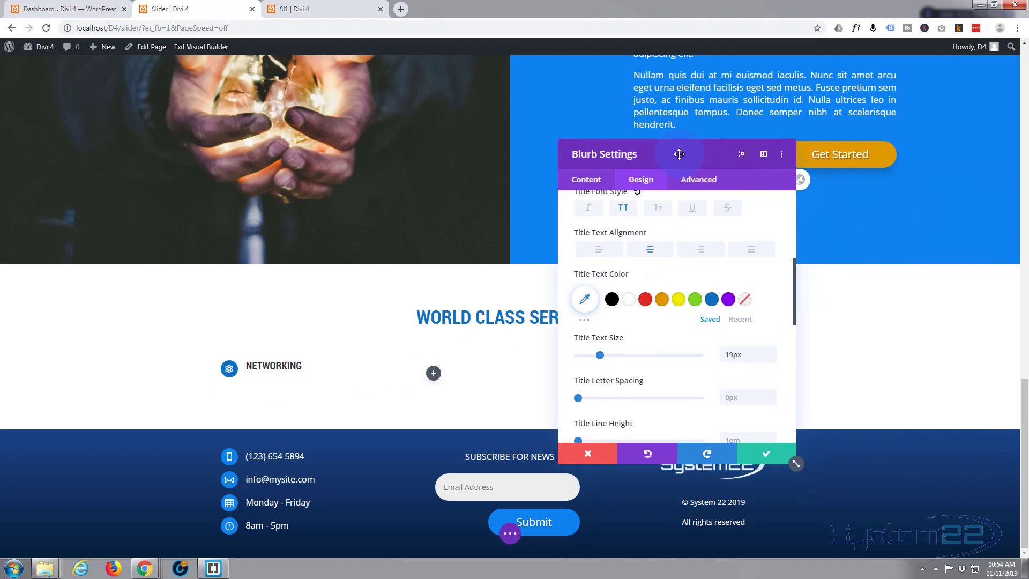
left_click(700, 180)
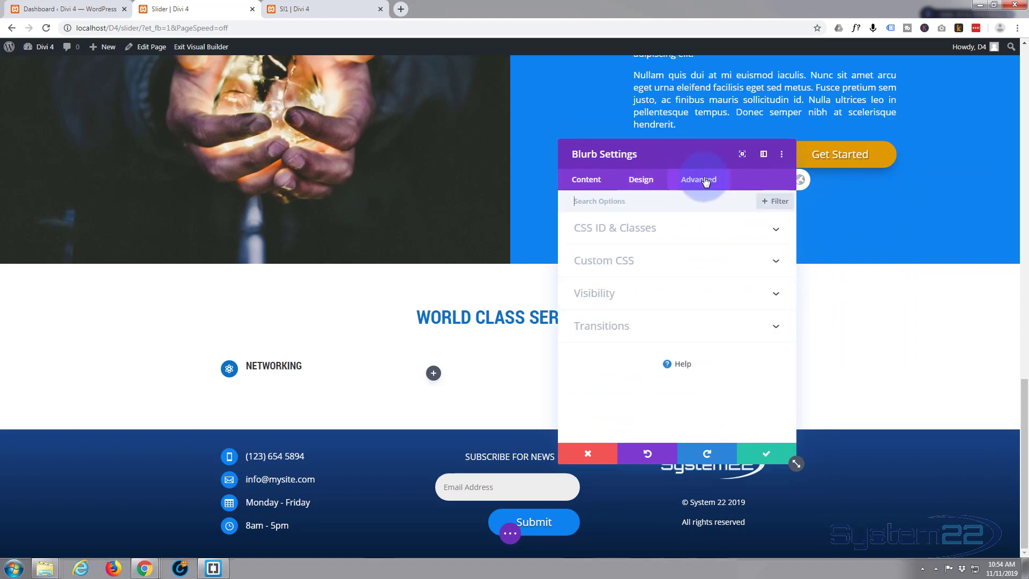
left_click(680, 267)
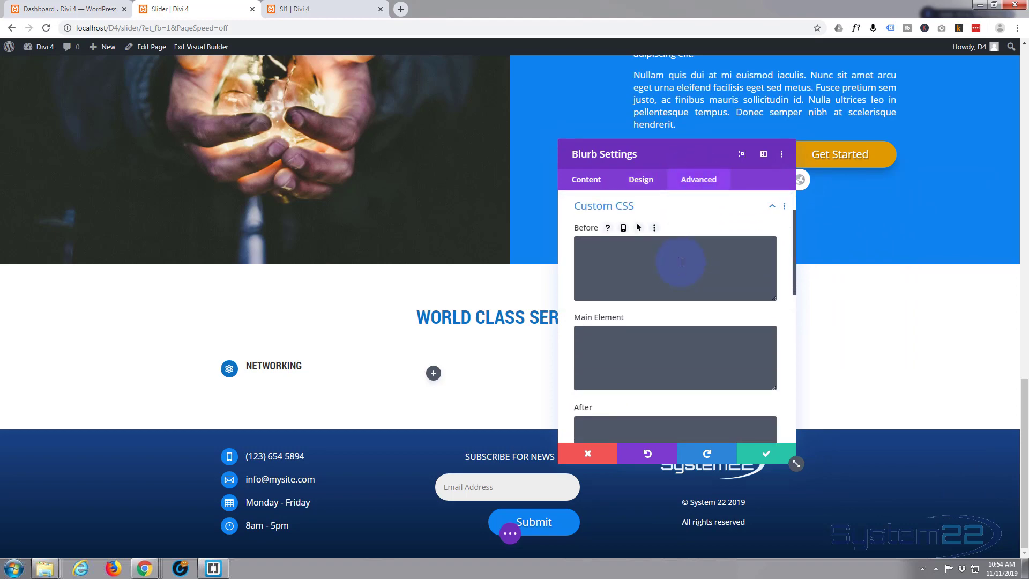
scroll(646, 369, "down", 3)
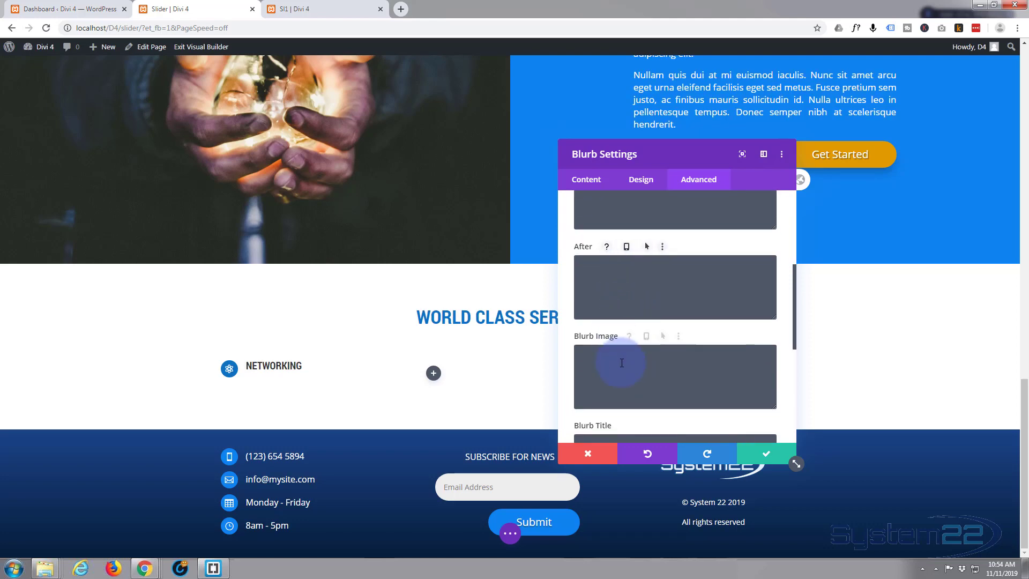
scroll(617, 359, "down", 3)
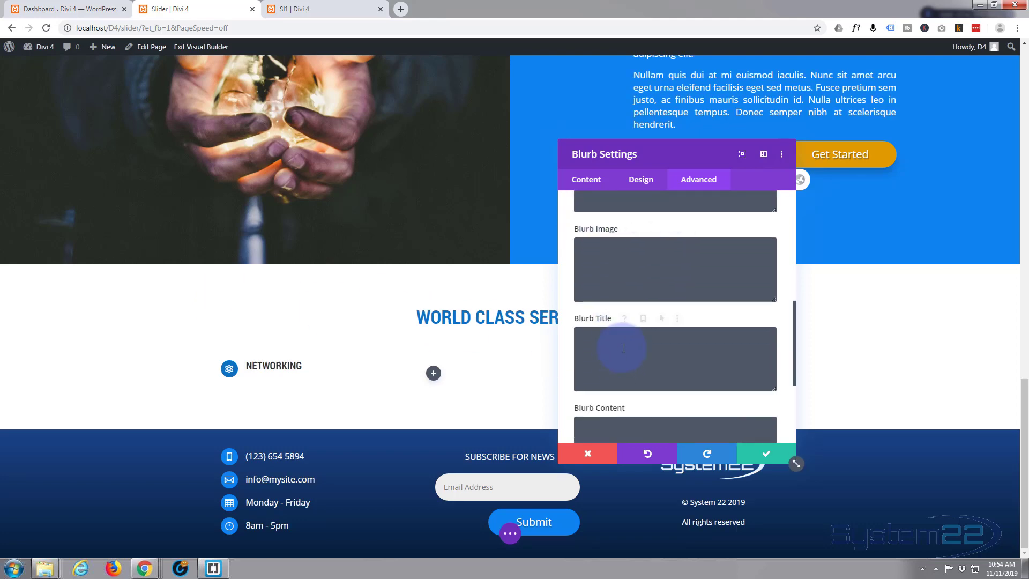
left_click(612, 347)
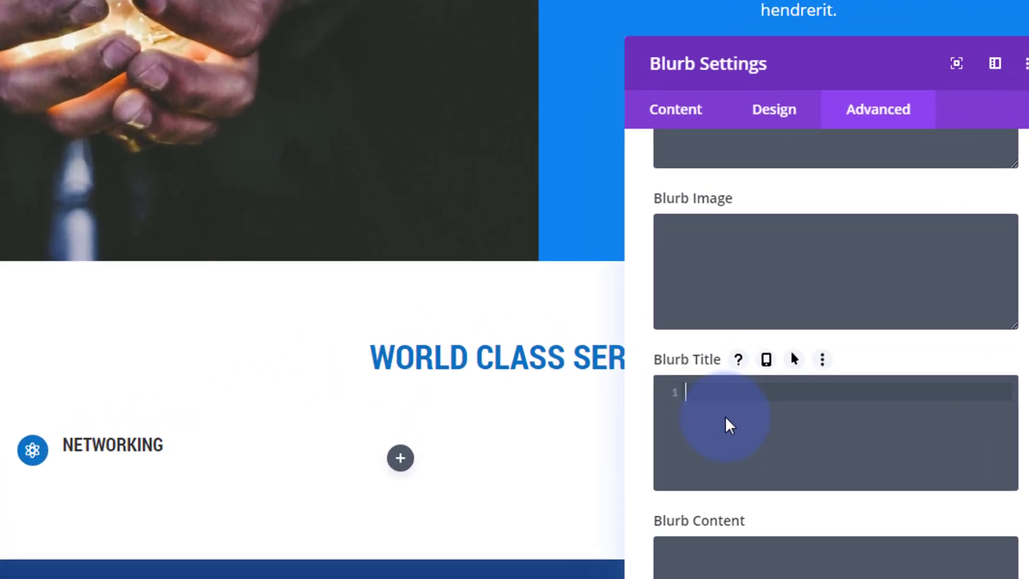
type("pa")
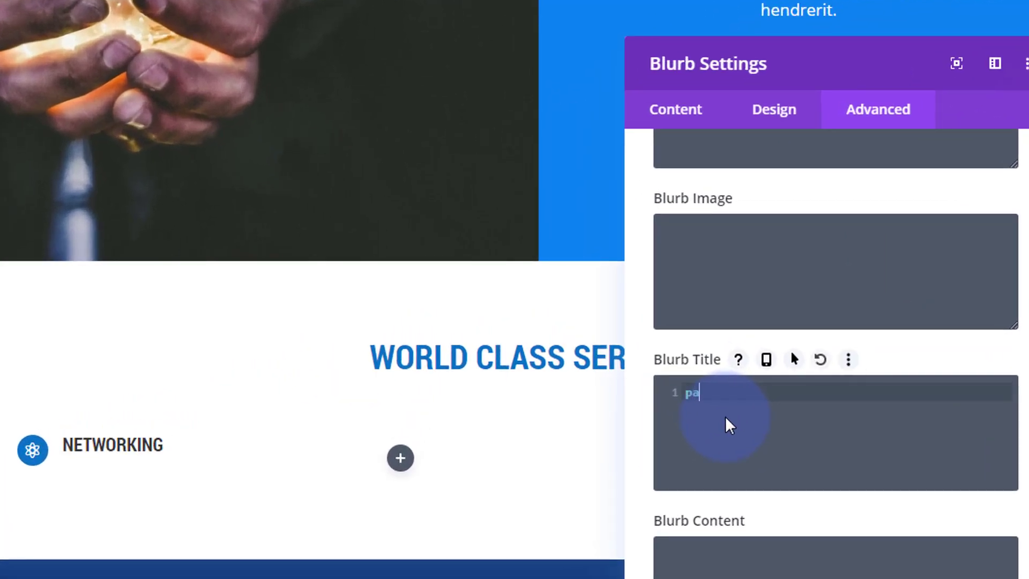
type("dding-")
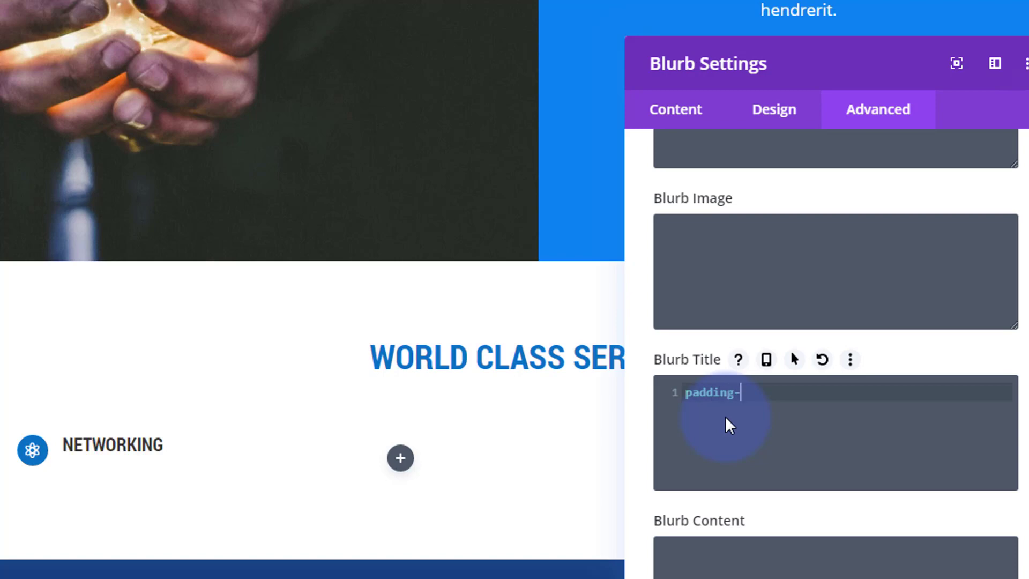
type("top:")
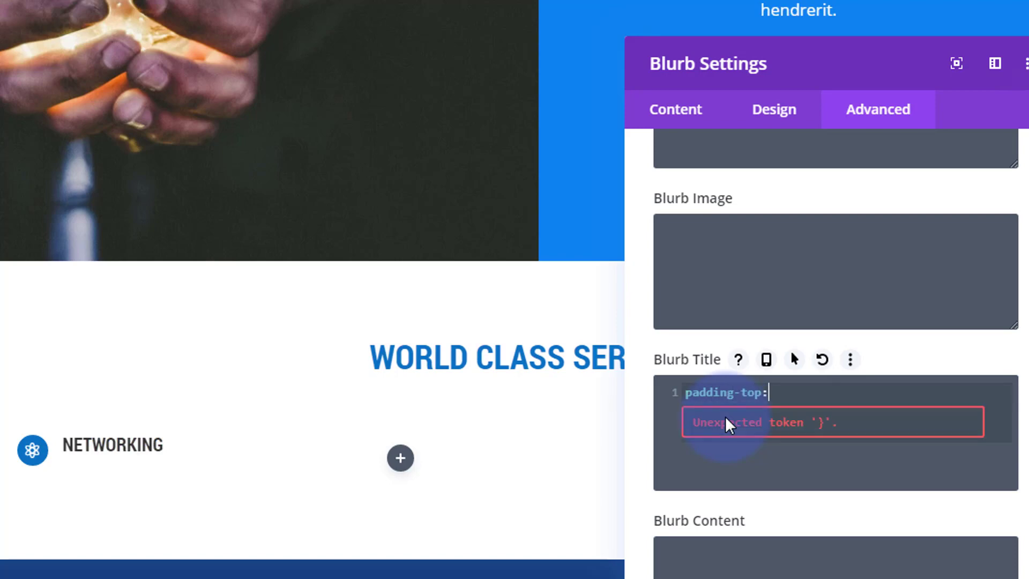
type("10px;")
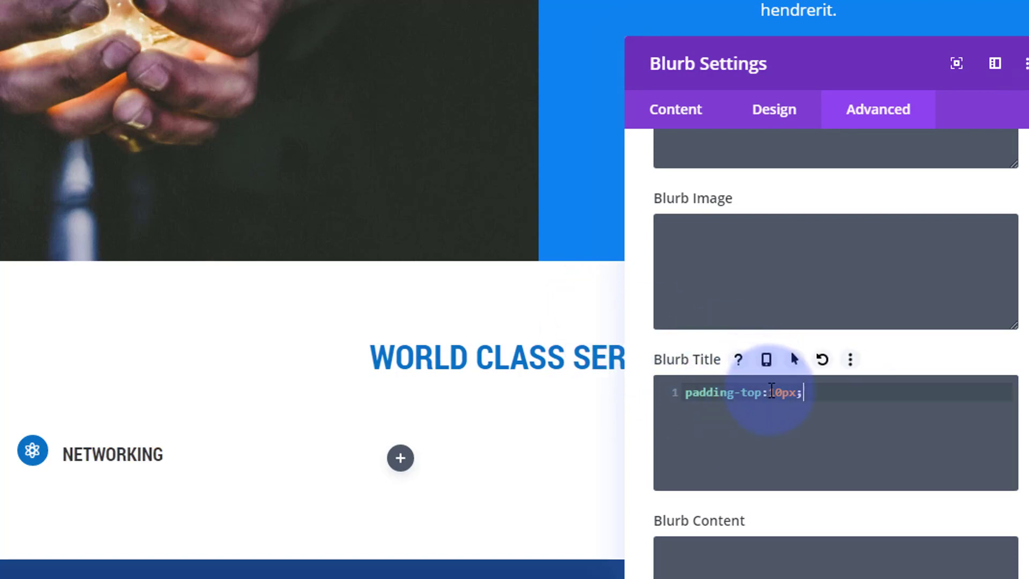
left_click_drag(768, 390, 781, 391)
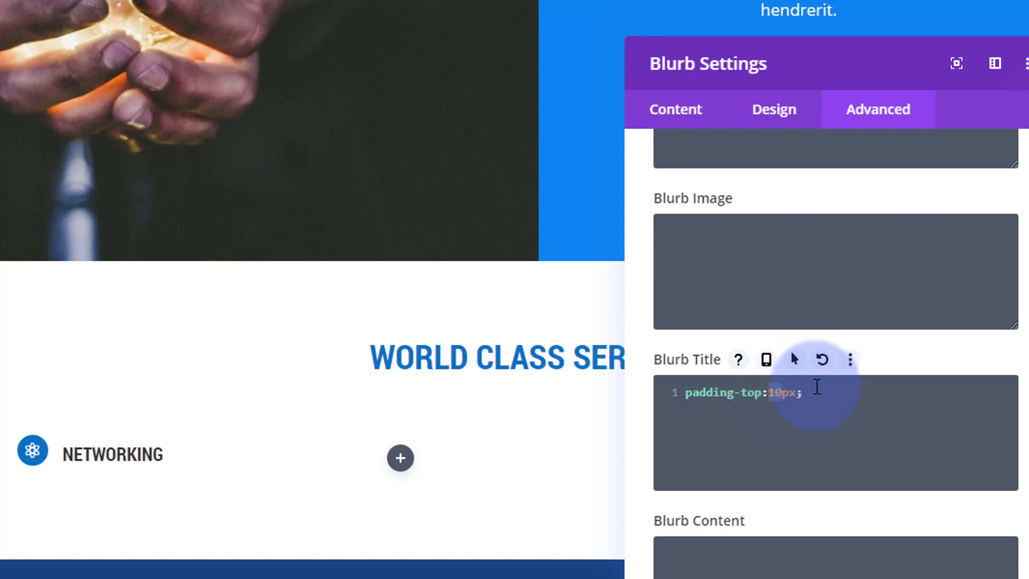
type("6")
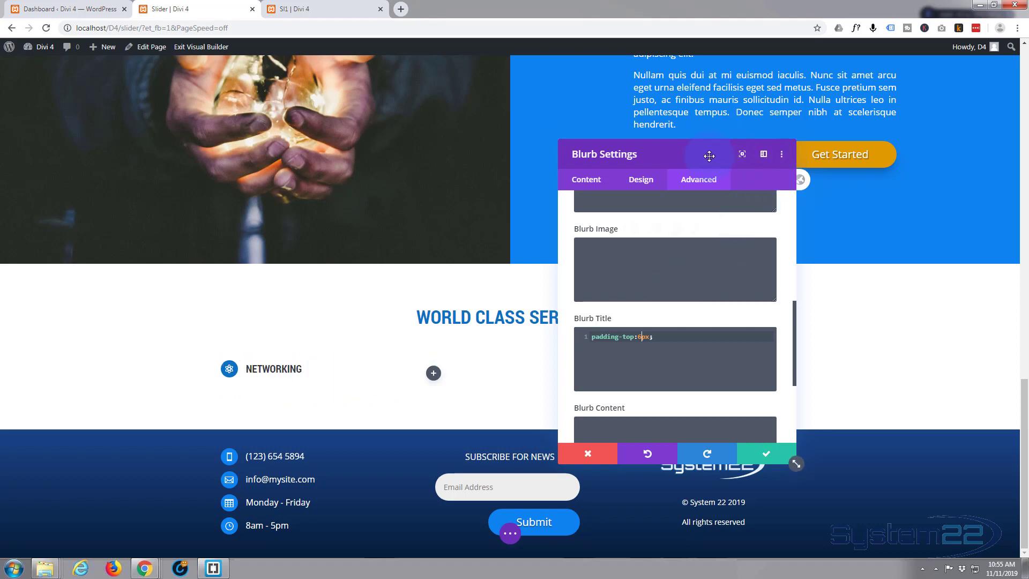
Give the networking blurb a 1px bottom border in the saved blue color.
left_click(647, 183)
scroll(664, 250, "down", 2)
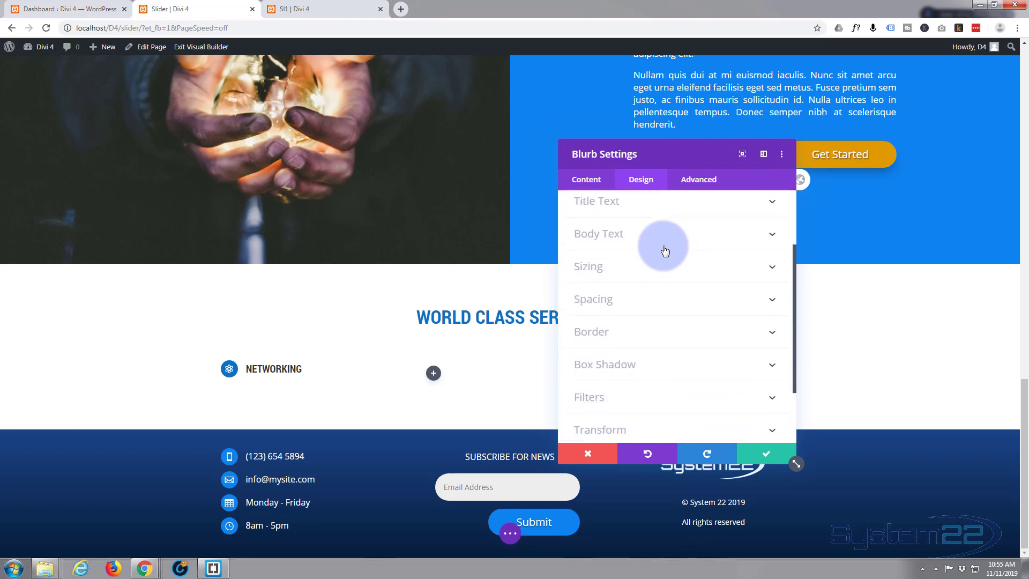
scroll(664, 251, "down", 2)
scroll(665, 250, "down", 1)
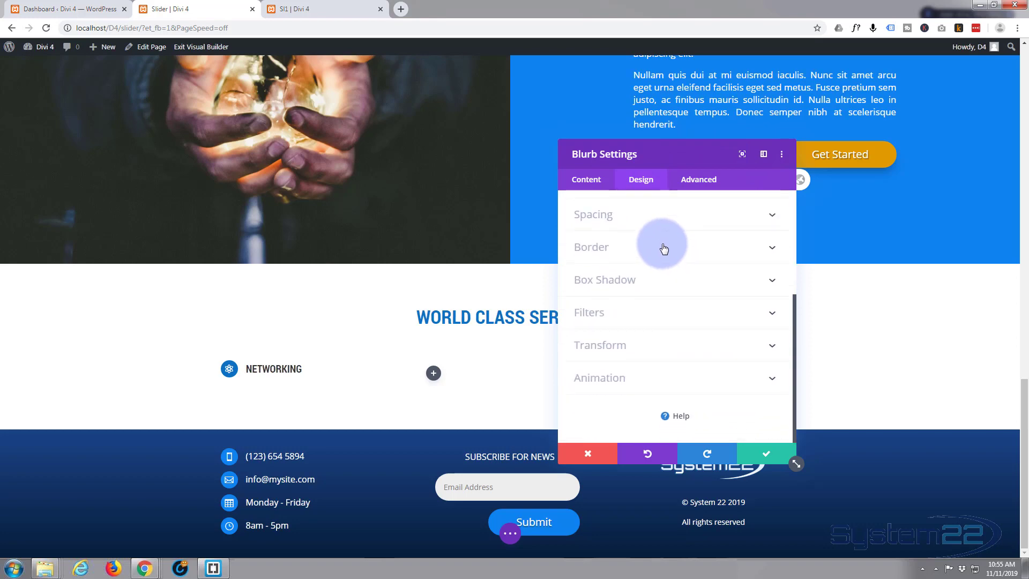
left_click(664, 248)
scroll(663, 241, "down", 2)
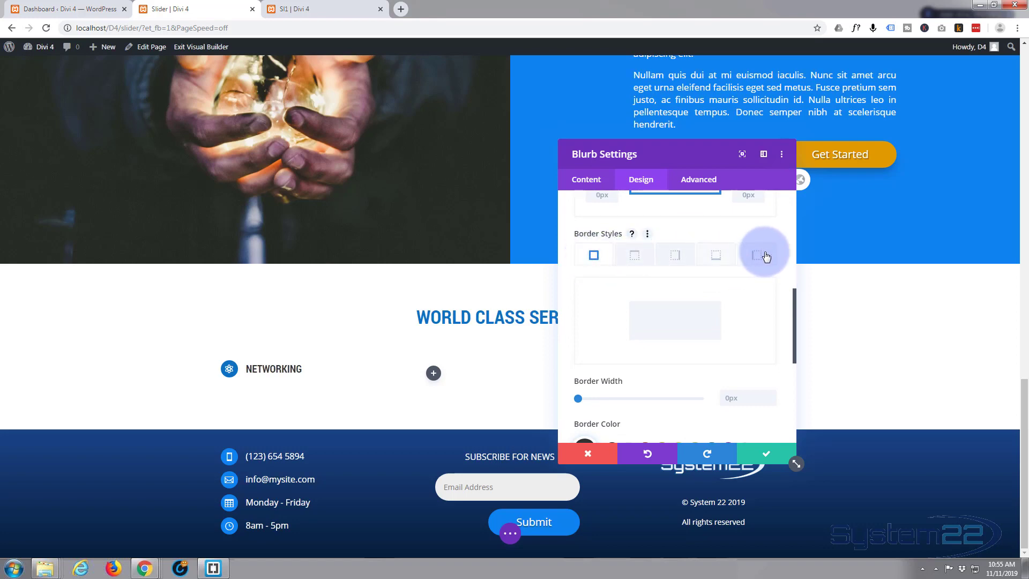
left_click(717, 256)
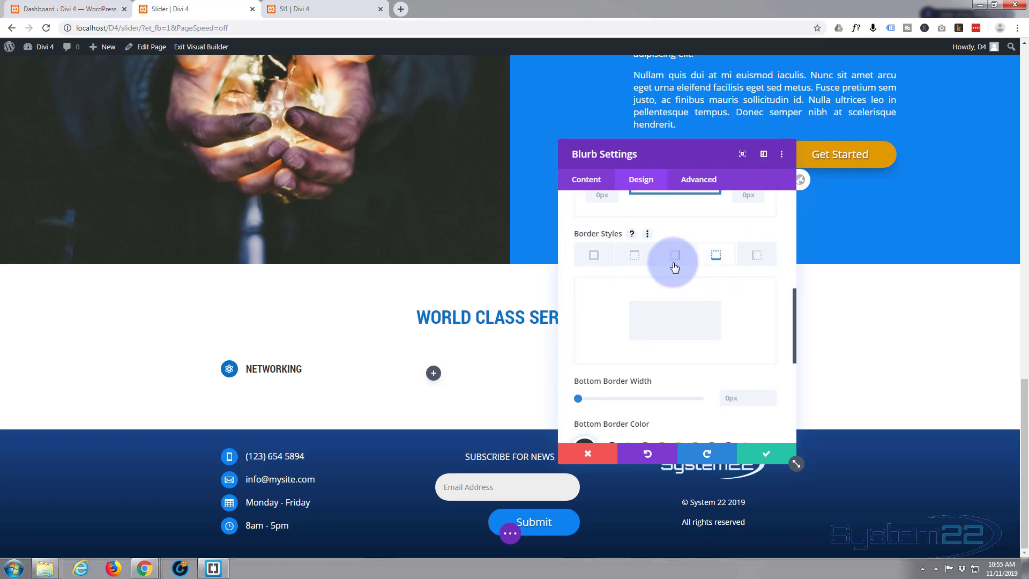
scroll(673, 259, "down", 1)
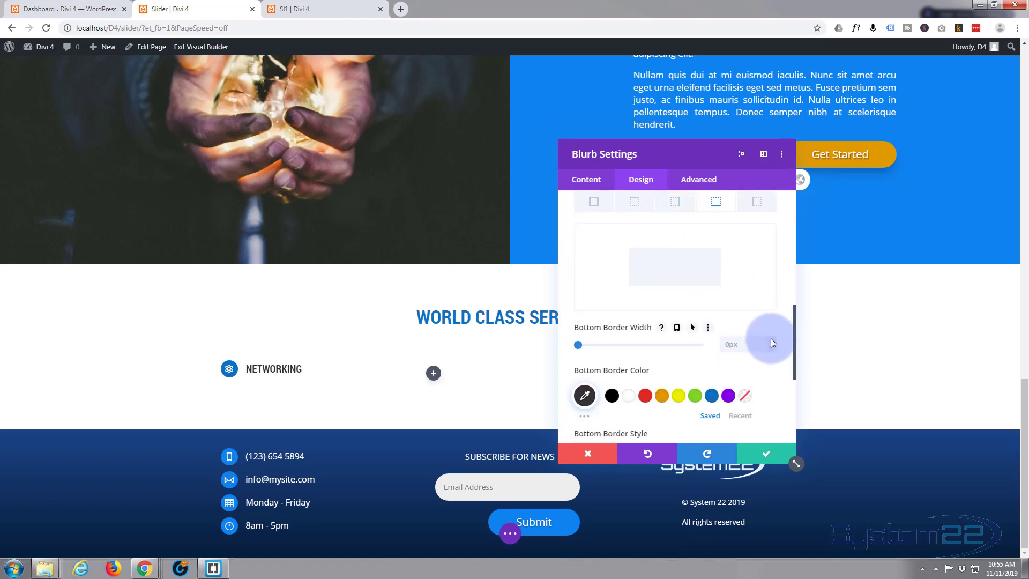
key("Up")
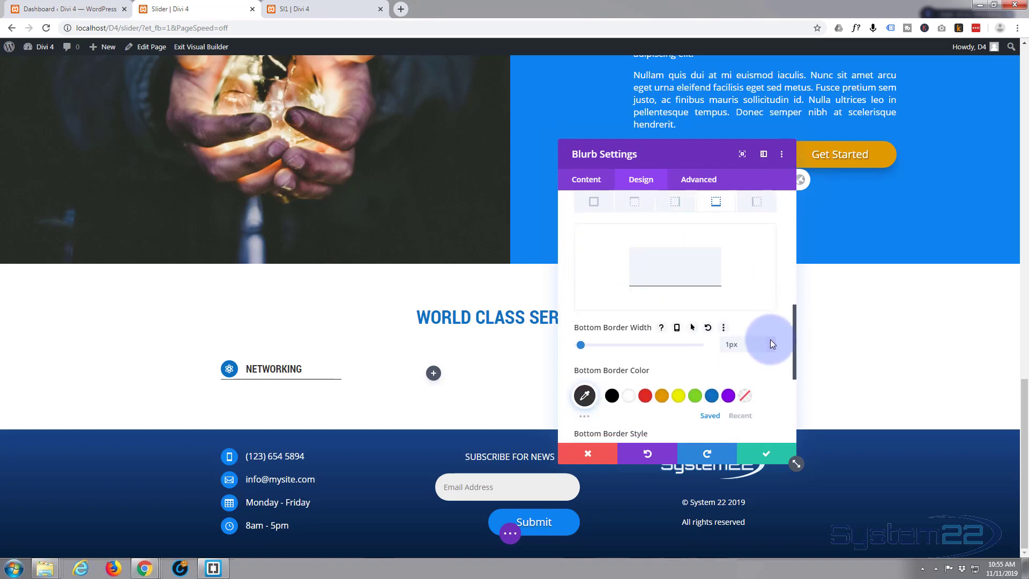
left_click(711, 397)
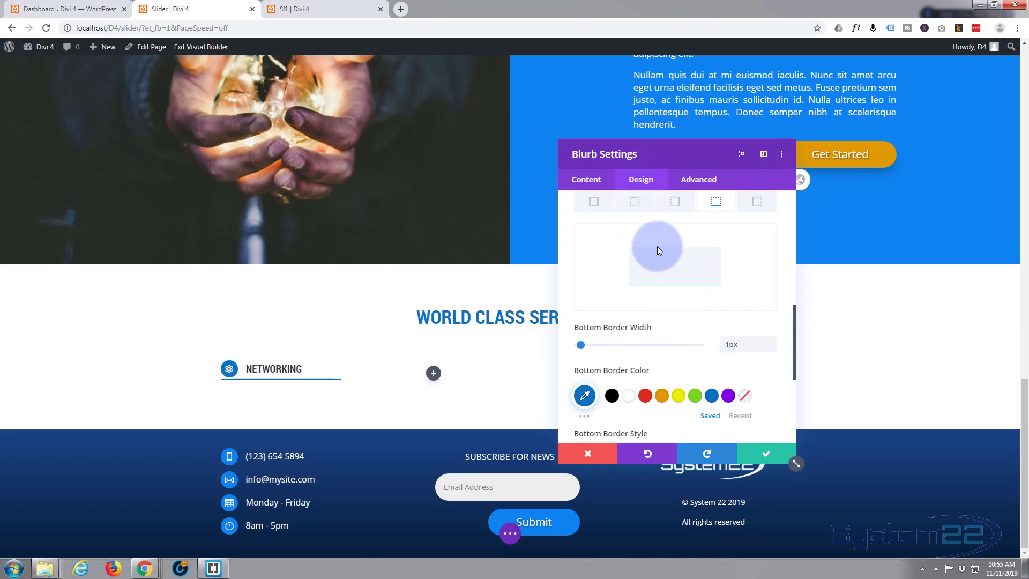
Set the networking blurb's bottom padding to 10px.
scroll(649, 253, "up", 5)
scroll(650, 262, "up", 2)
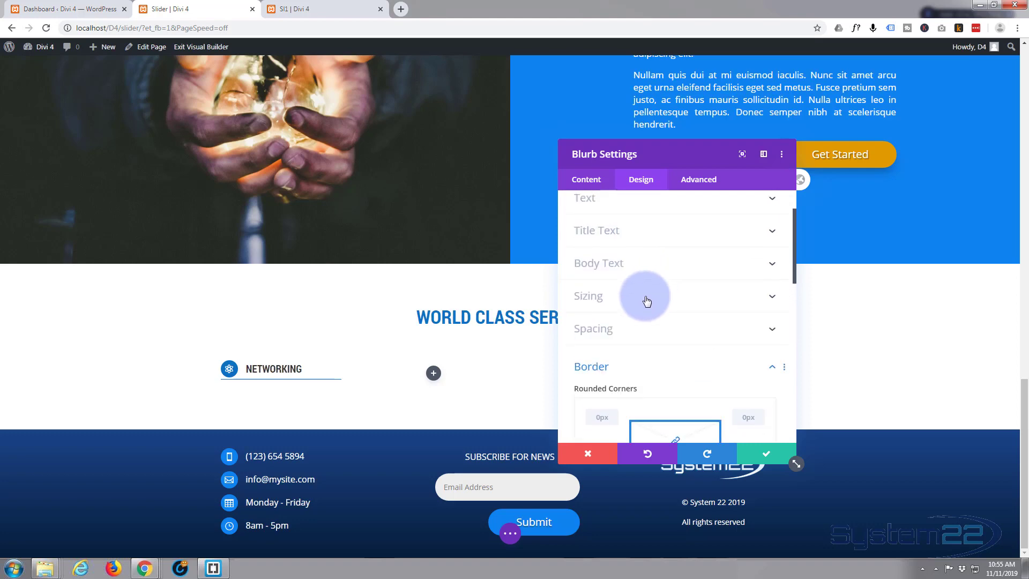
left_click(632, 366)
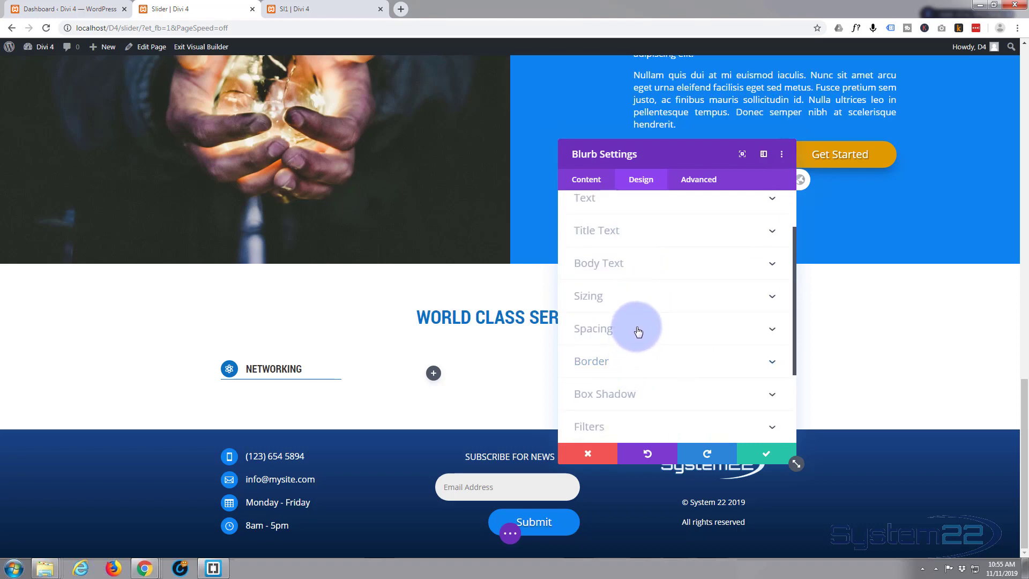
left_click(635, 329)
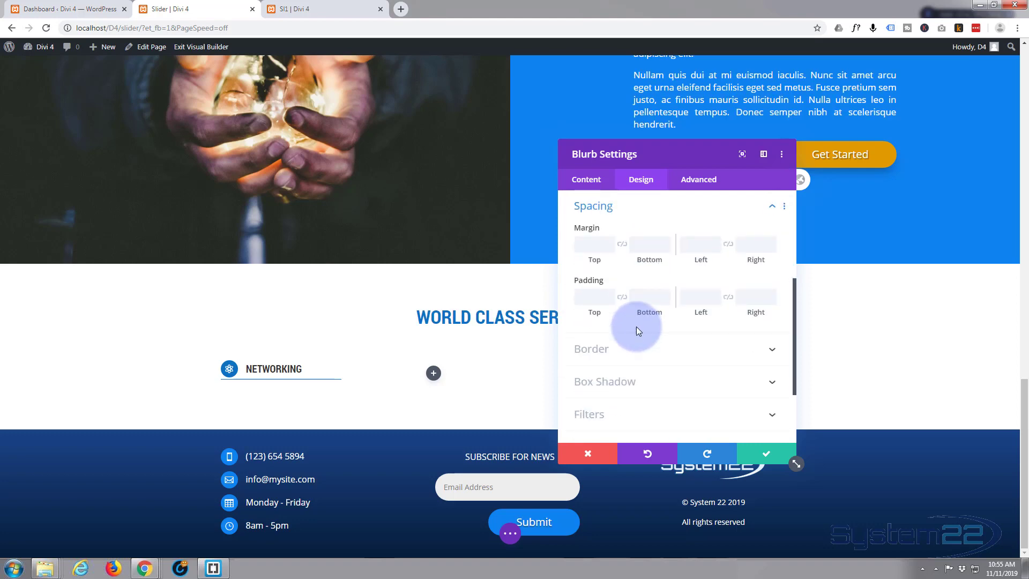
left_click(640, 297)
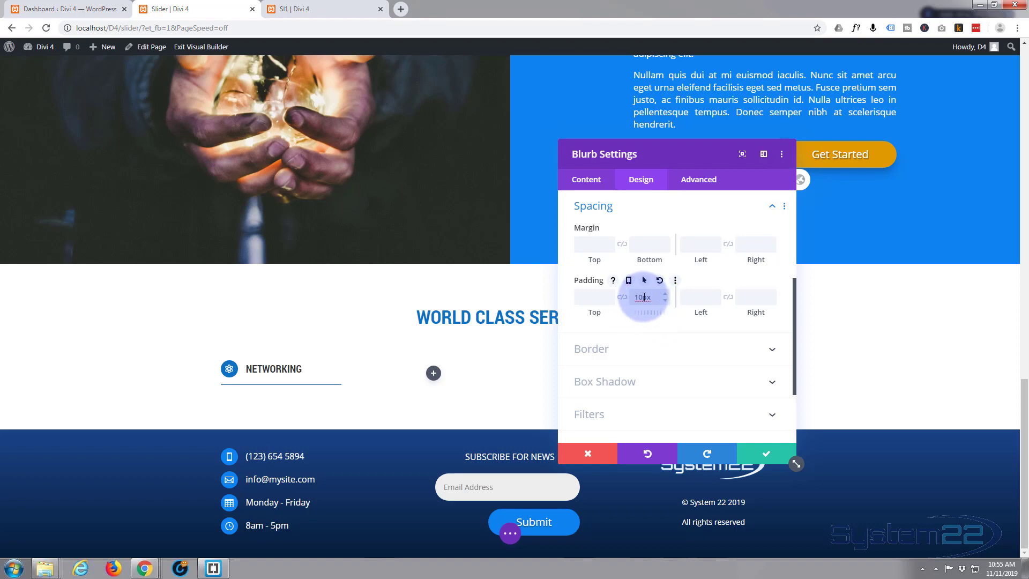
left_click_drag(643, 296, 652, 296)
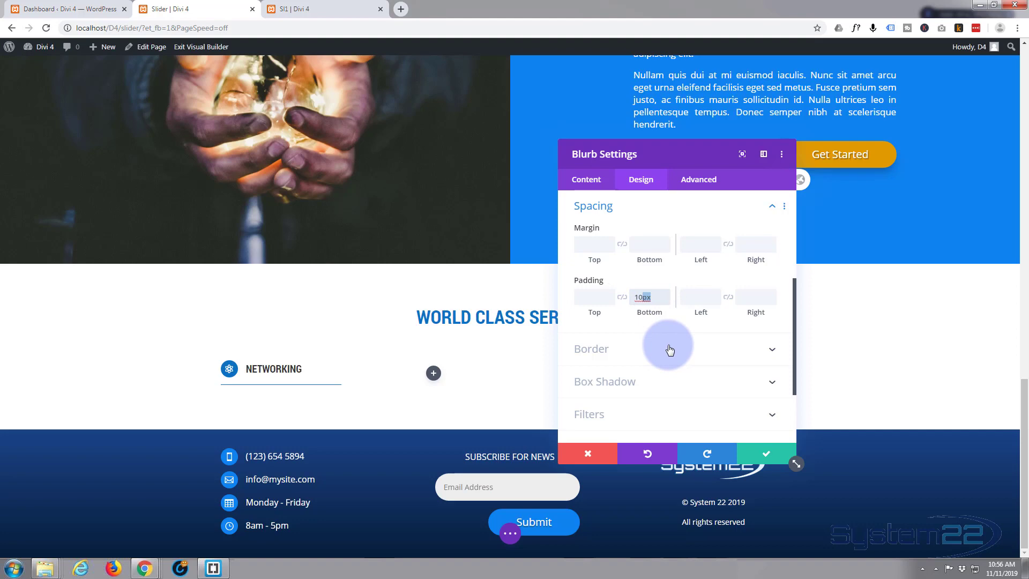
left_click(620, 320)
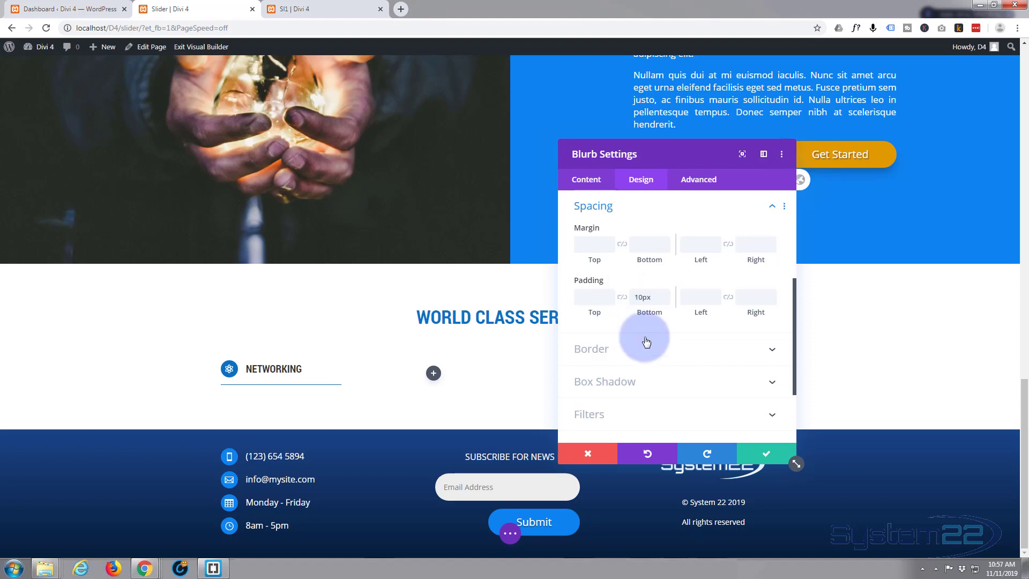
Scale the networking blurb to 125% on hover, with linked width and height, keeping its desktop transform at the default.
scroll(646, 342, "down", 3)
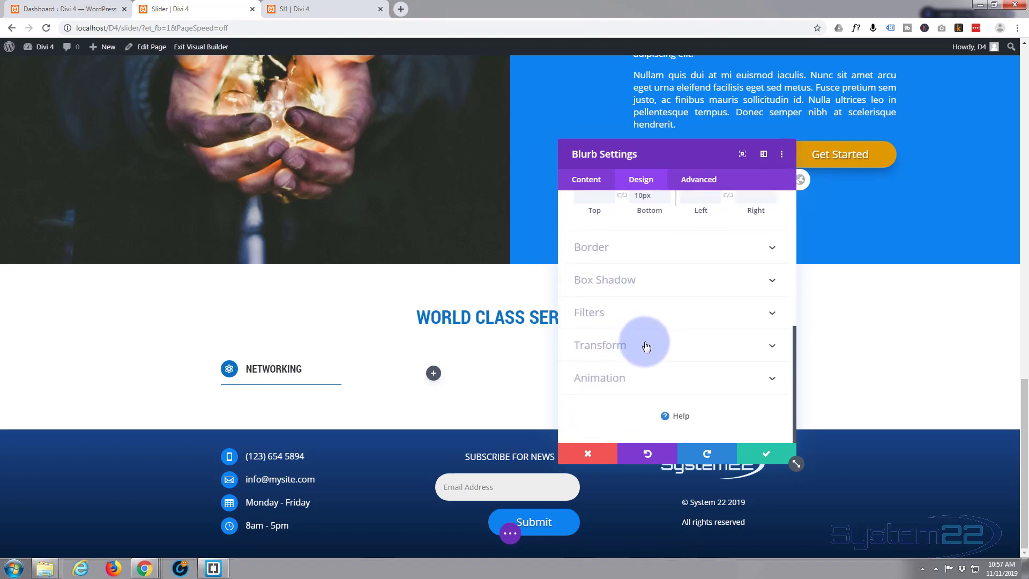
left_click(645, 343)
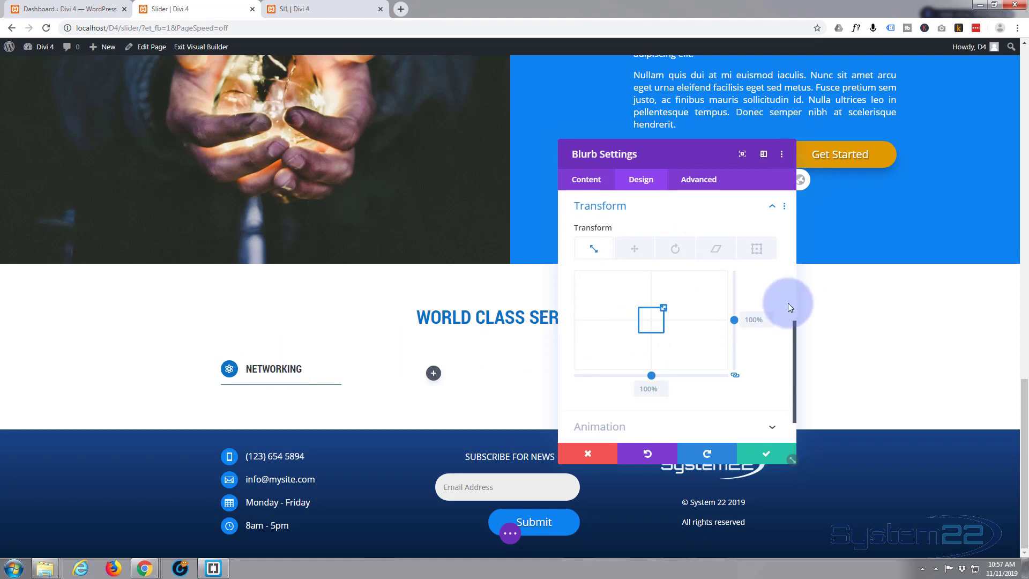
left_click(736, 375)
left_click(735, 375)
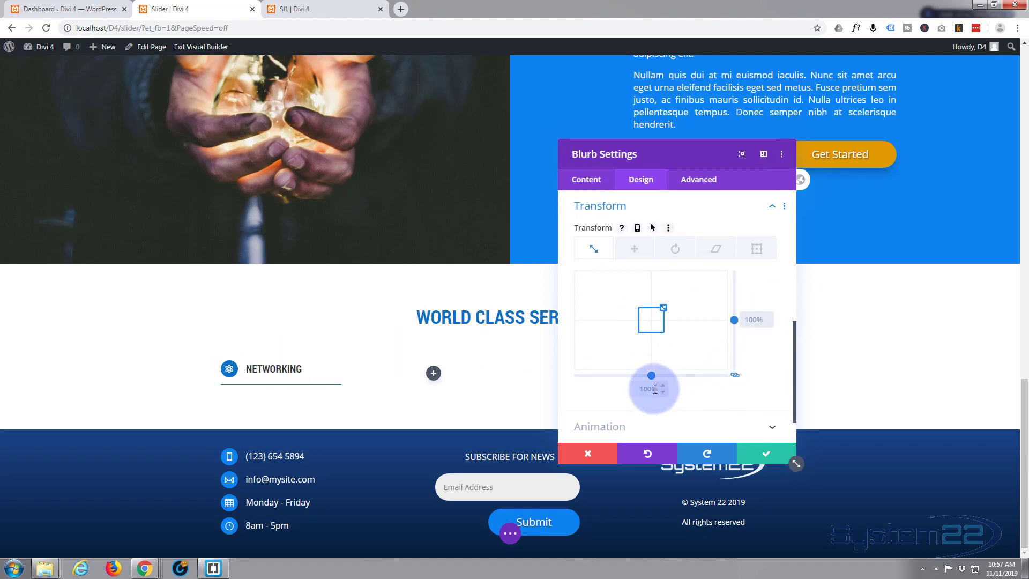
left_click(745, 375)
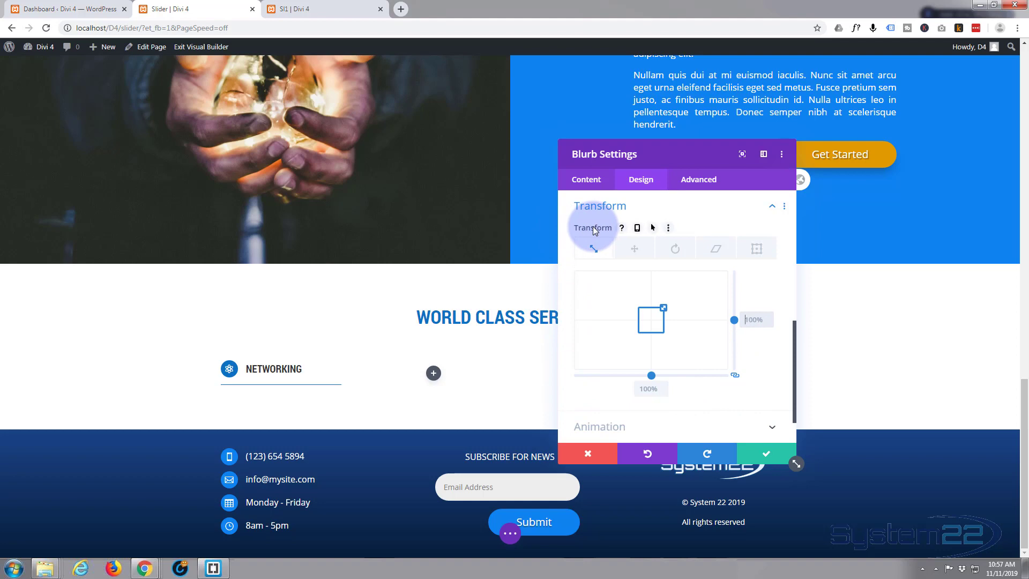
left_click(653, 229)
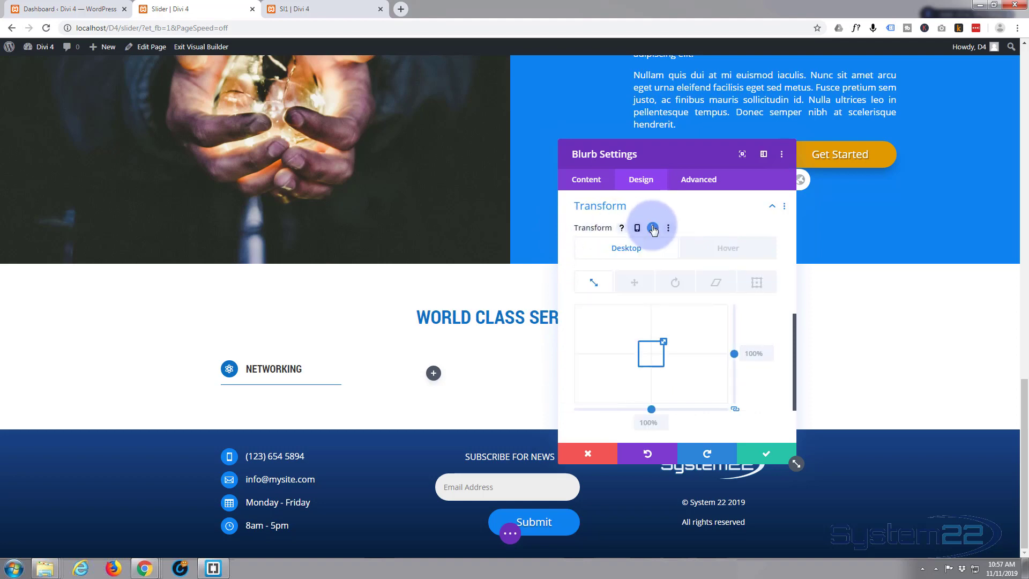
left_click(746, 247)
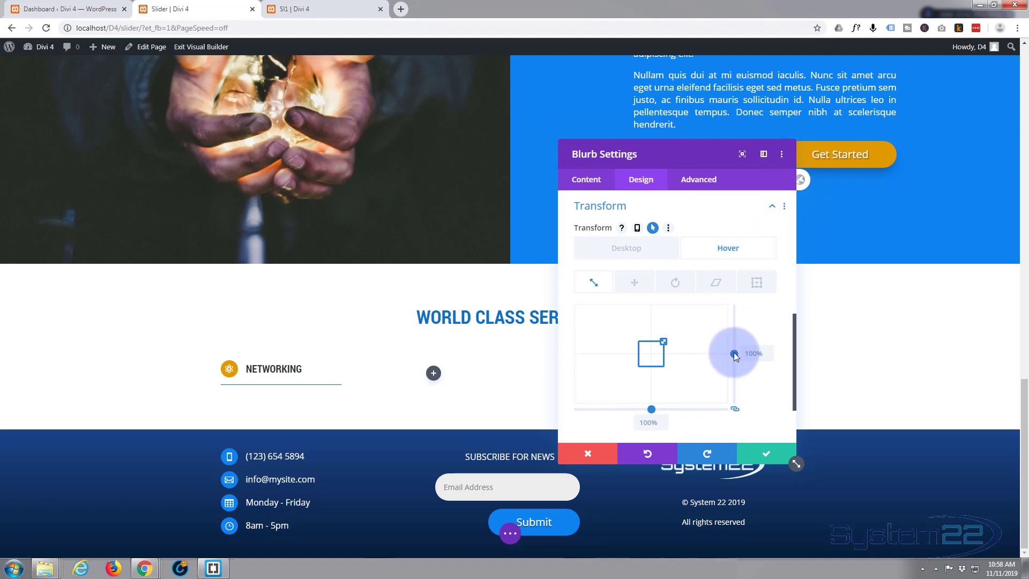
left_click_drag(734, 353, 735, 348)
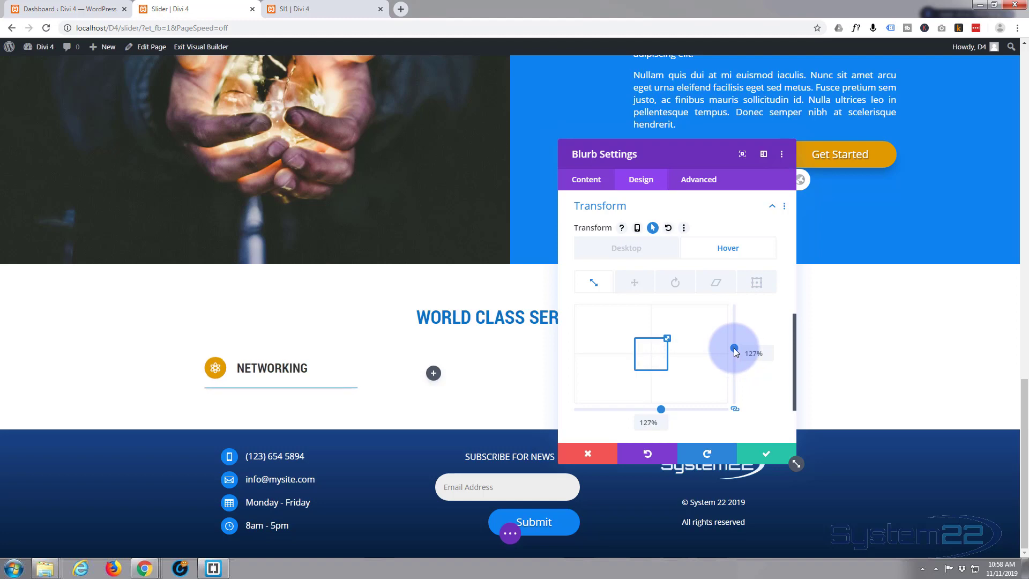
left_click(768, 356)
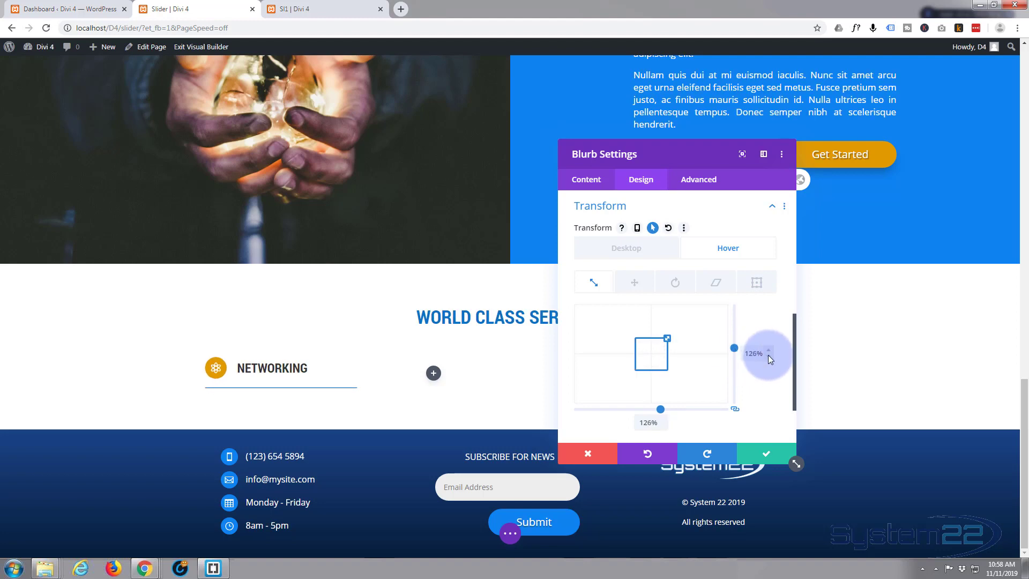
left_click(768, 355)
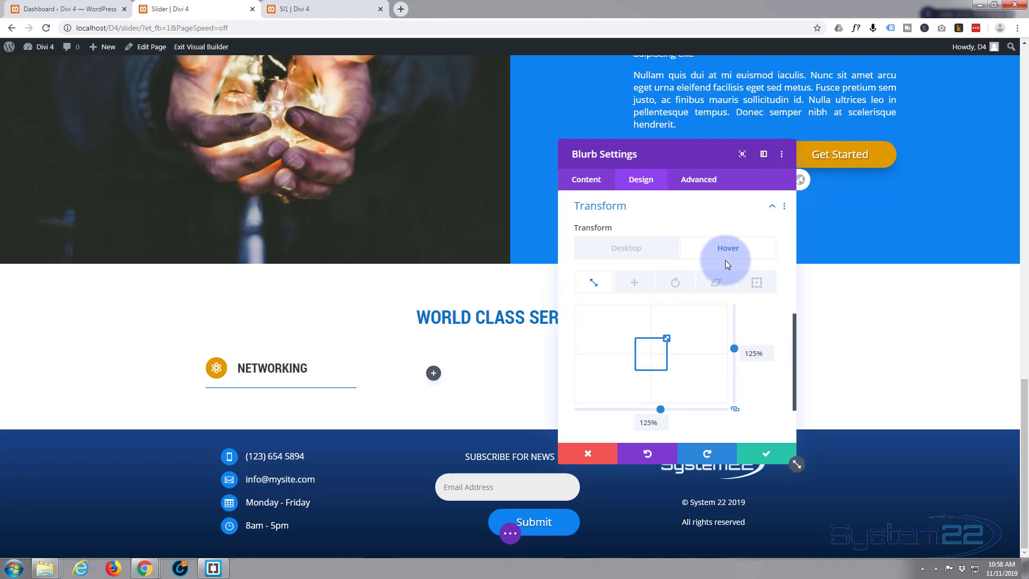
left_click(623, 249)
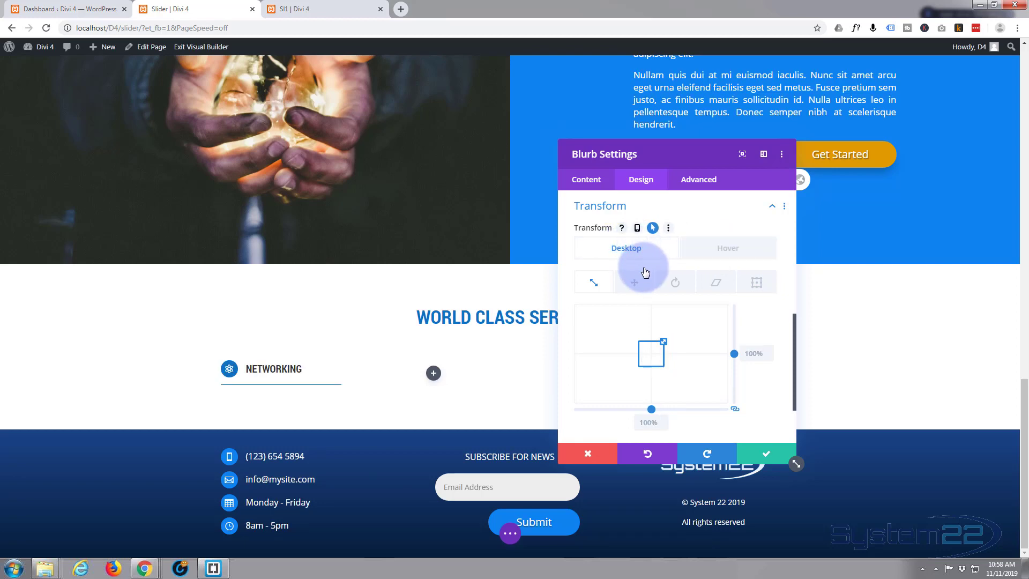
Give the networking blurb a Slide animation with the direction Right and save its settings.
scroll(638, 269, "down", 2)
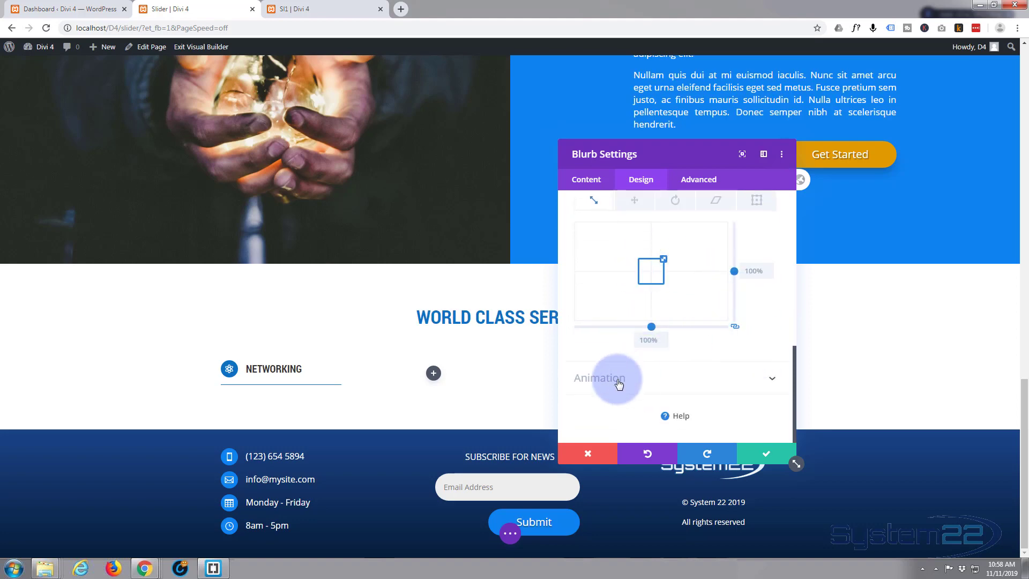
left_click(655, 382)
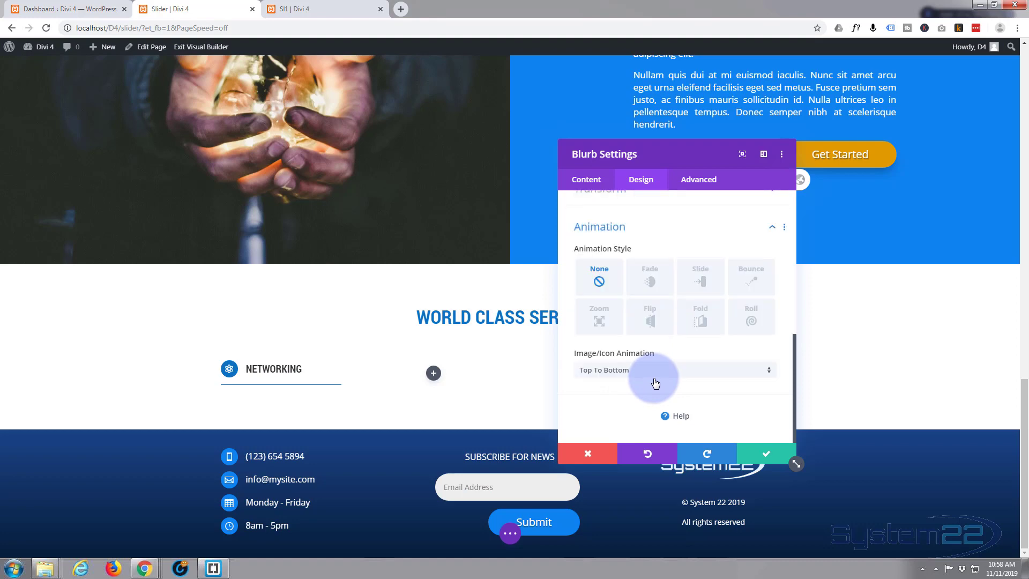
left_click(702, 279)
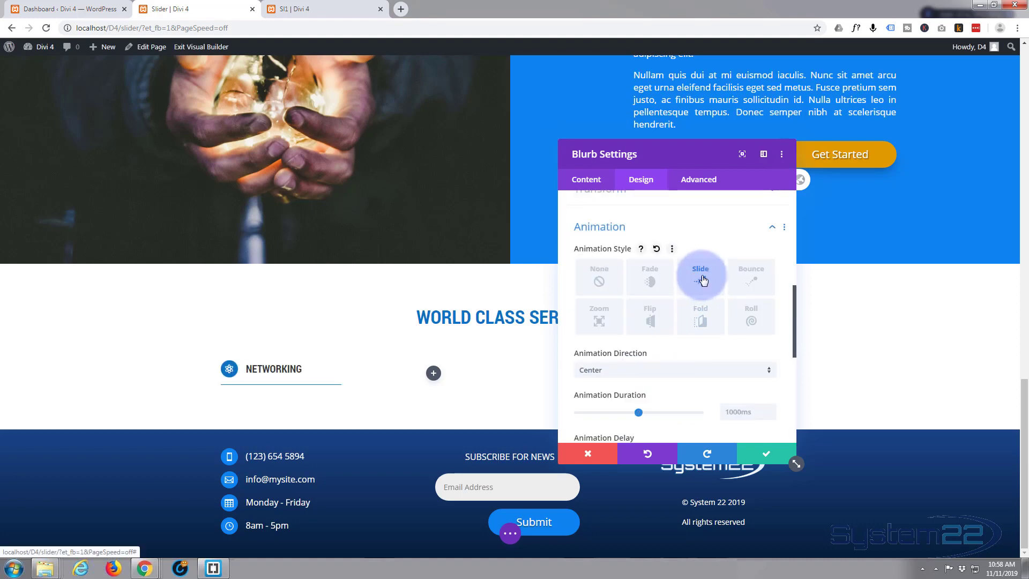
left_click(662, 369)
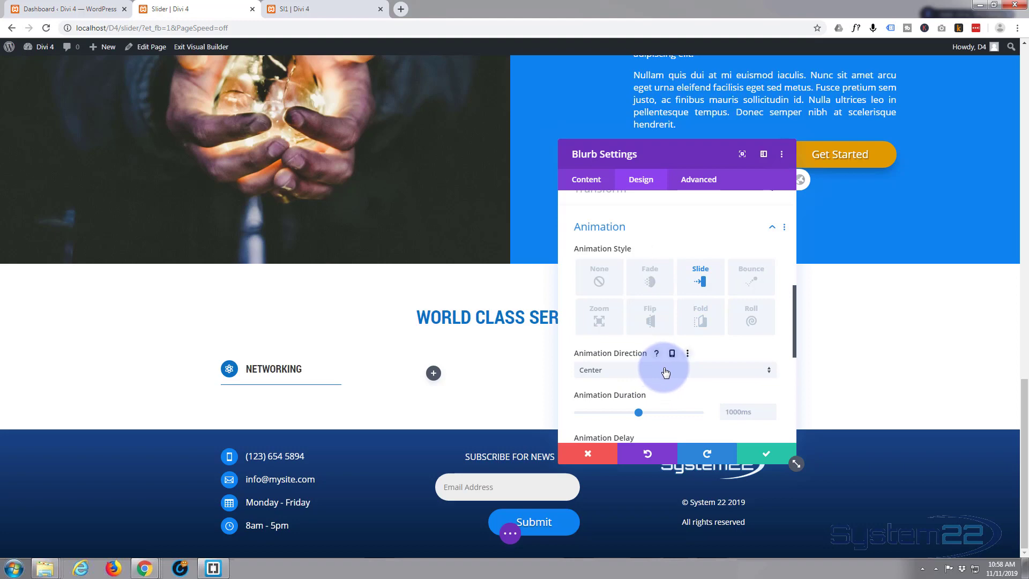
left_click(609, 405)
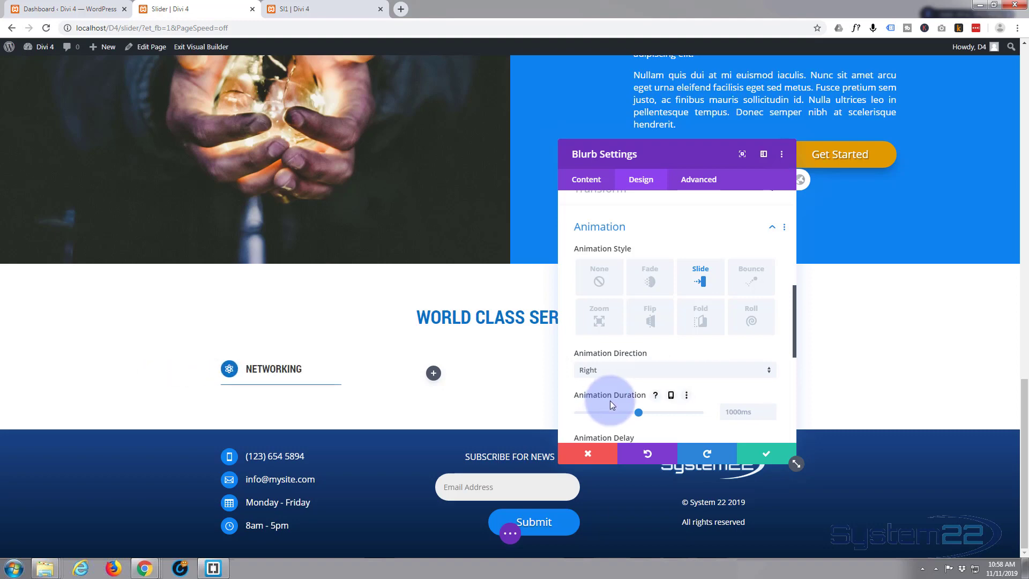
left_click(767, 456)
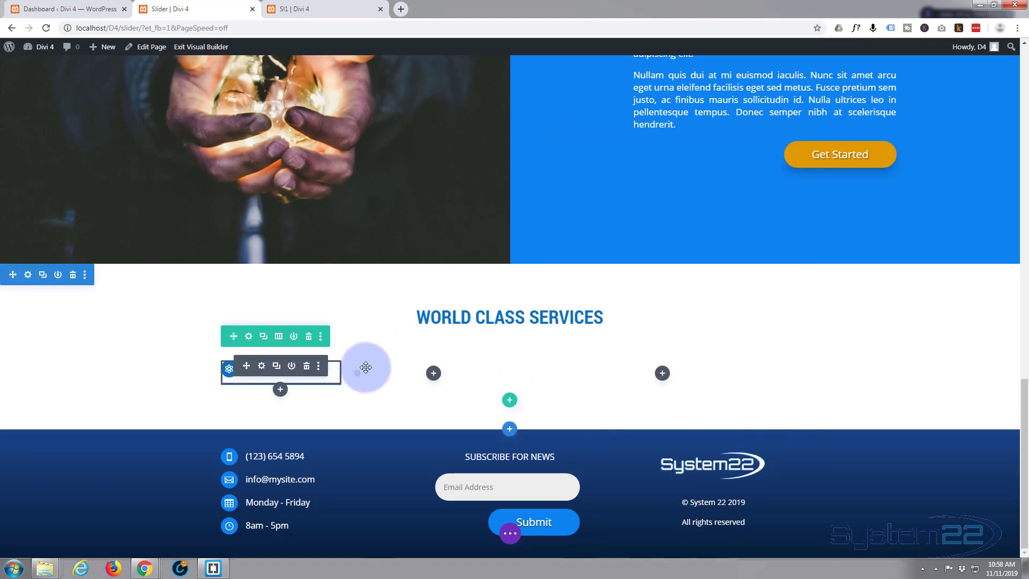
Duplicate the networking blurb and retitle the copy "fast servers" as on the finished sl1 page.
left_click(277, 367)
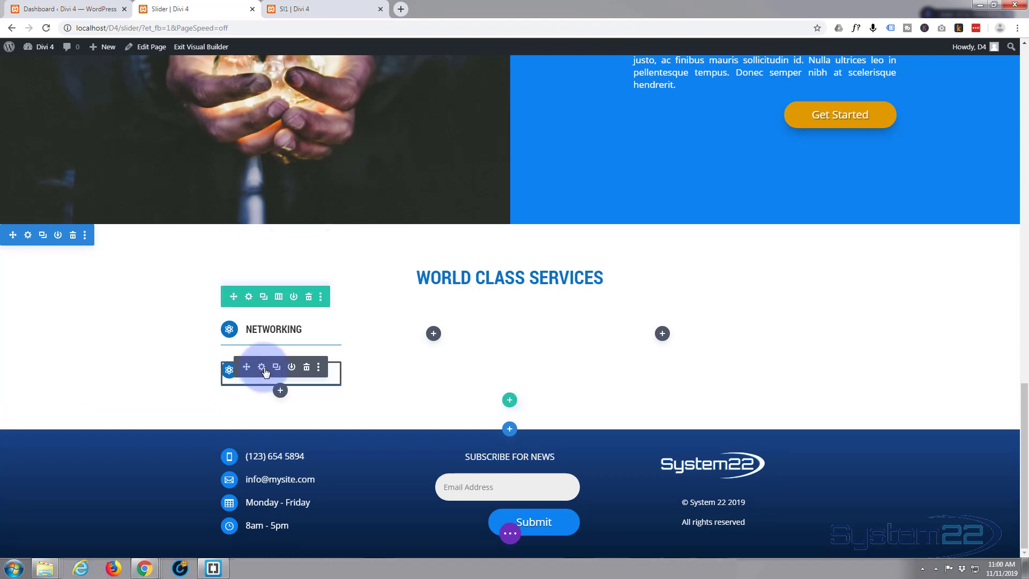
left_click(266, 371)
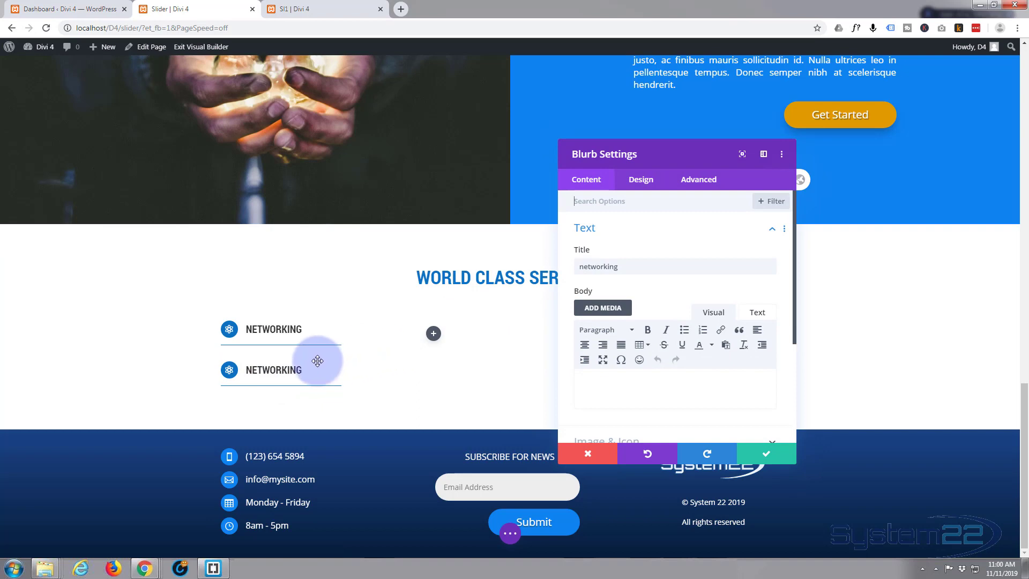
left_click(346, 9)
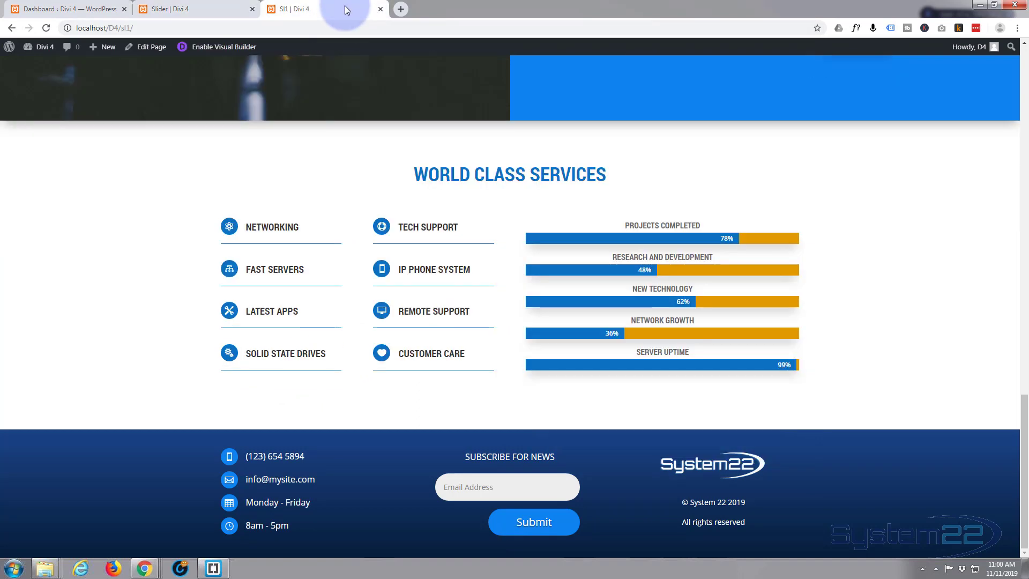
left_click(214, 7)
left_click_drag(619, 267, 580, 266)
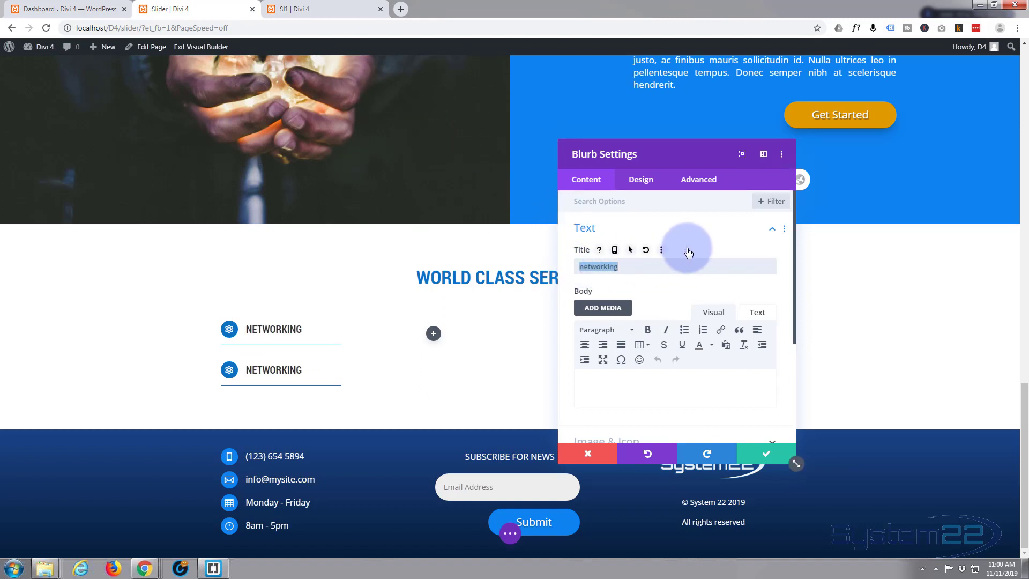
type("fast servers")
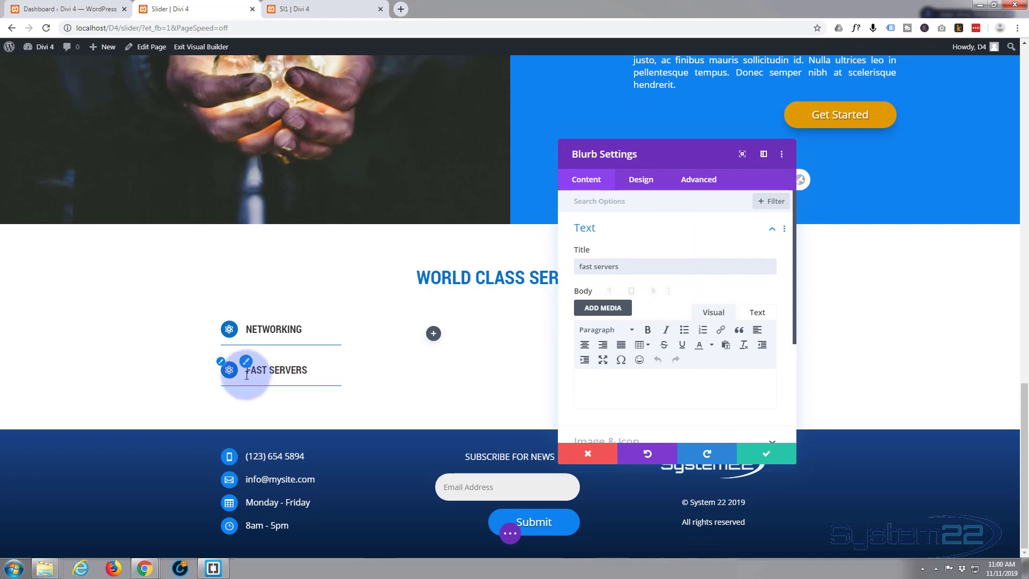
Change the fast servers blurb's icon to the organization-chart symbol and save its settings.
scroll(647, 336, "down", 2)
left_click(647, 336)
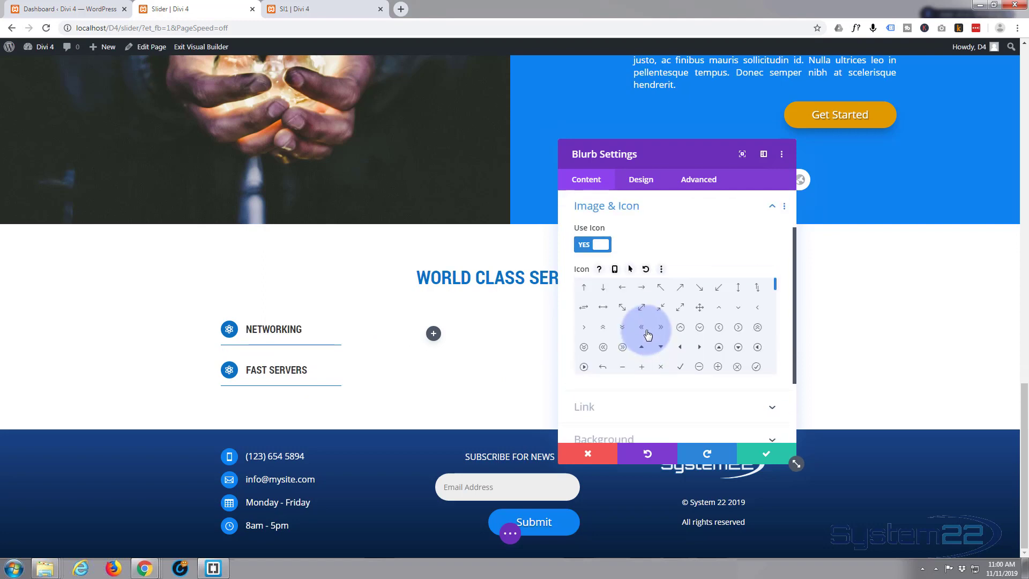
scroll(646, 333, "down", 5)
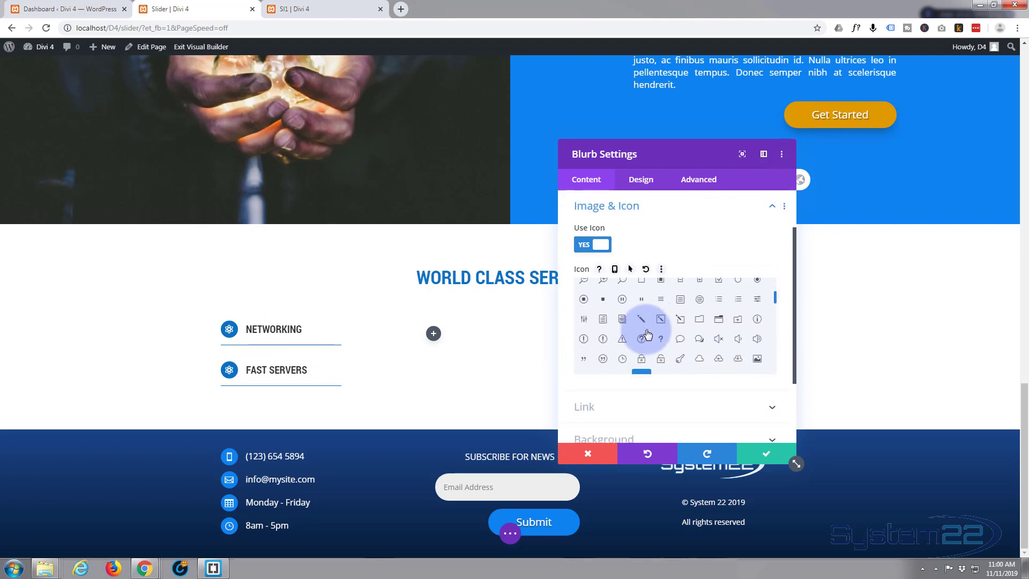
scroll(647, 334, "down", 3)
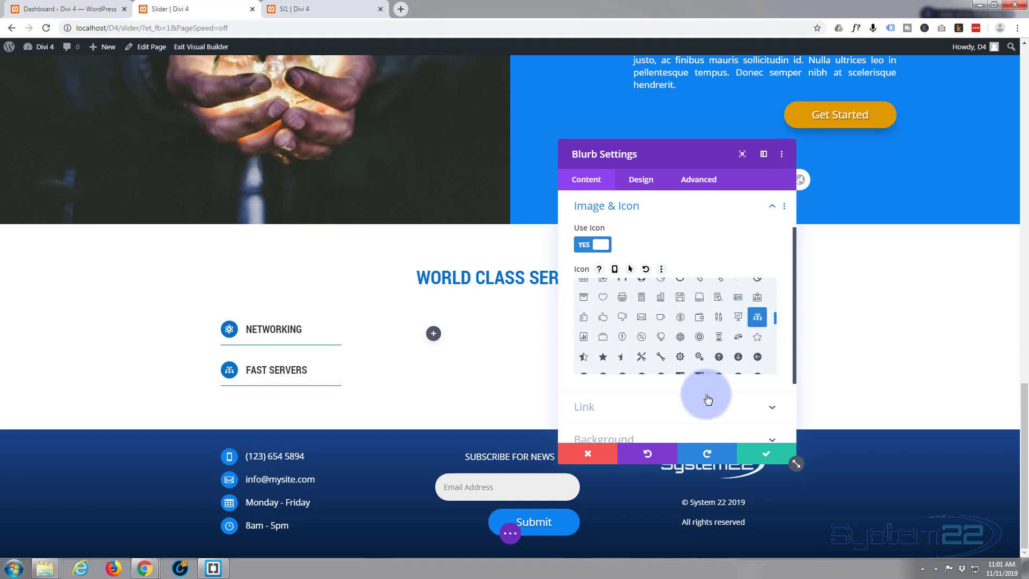
left_click(764, 453)
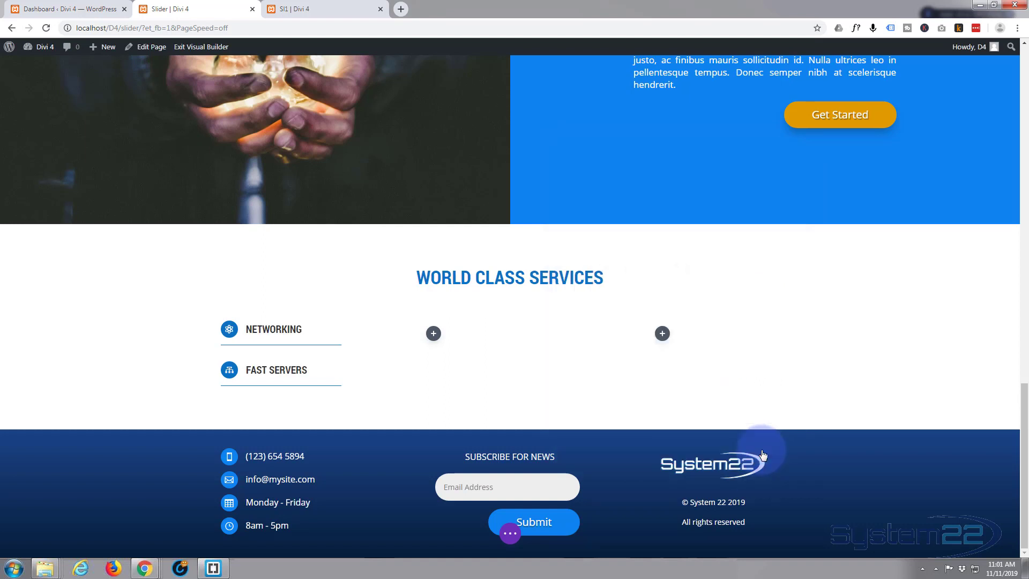
Set the Tech Support blurb's slide animation direction to Up and save its settings.
mouse_move(275, 366)
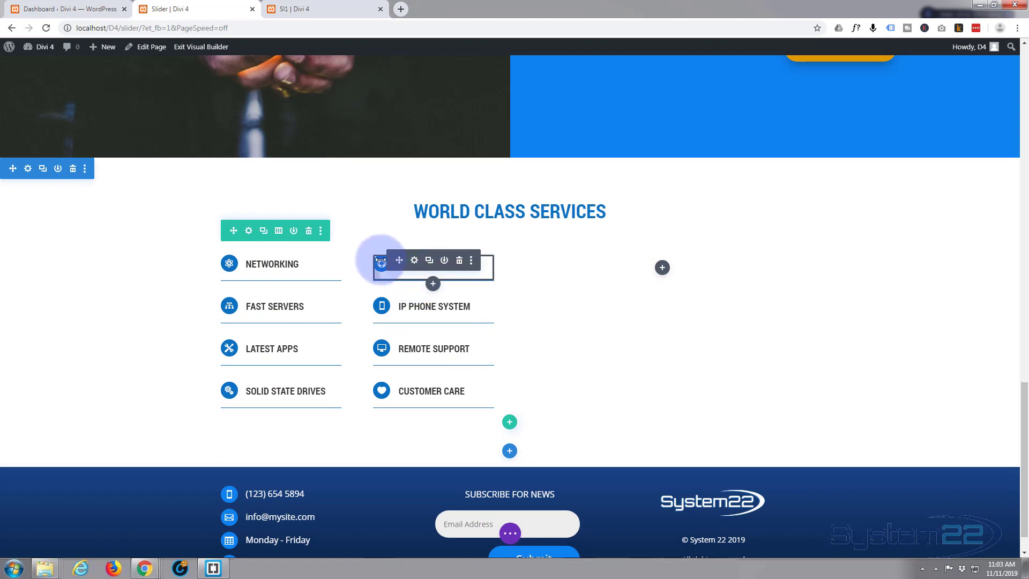
left_click(415, 261)
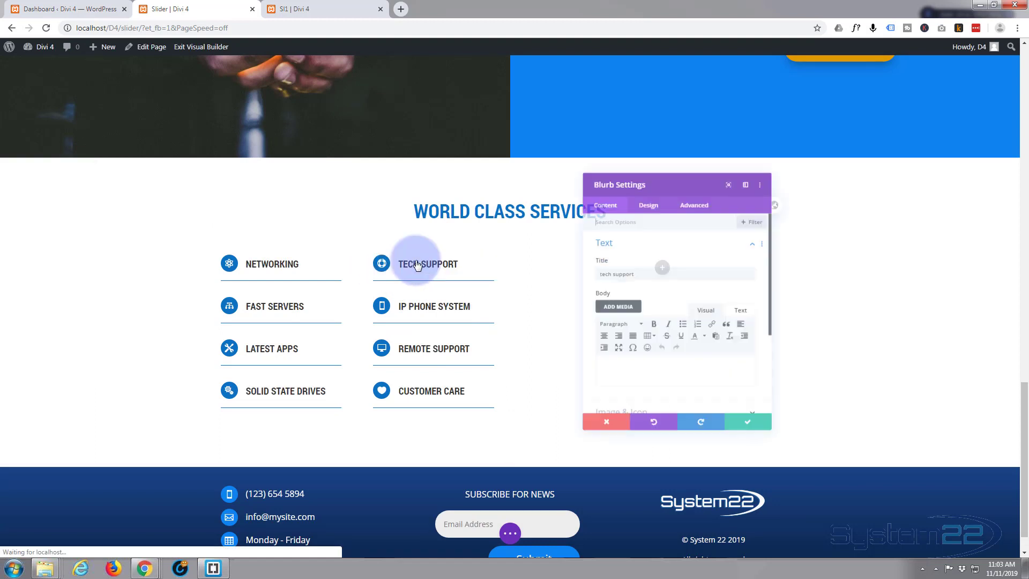
left_click(640, 179)
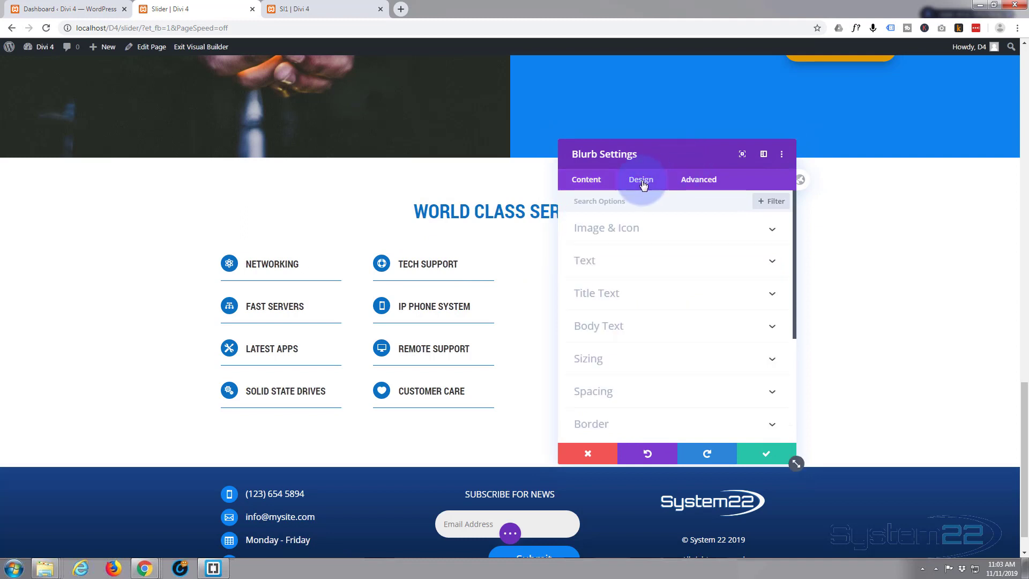
scroll(649, 282, "down", 3)
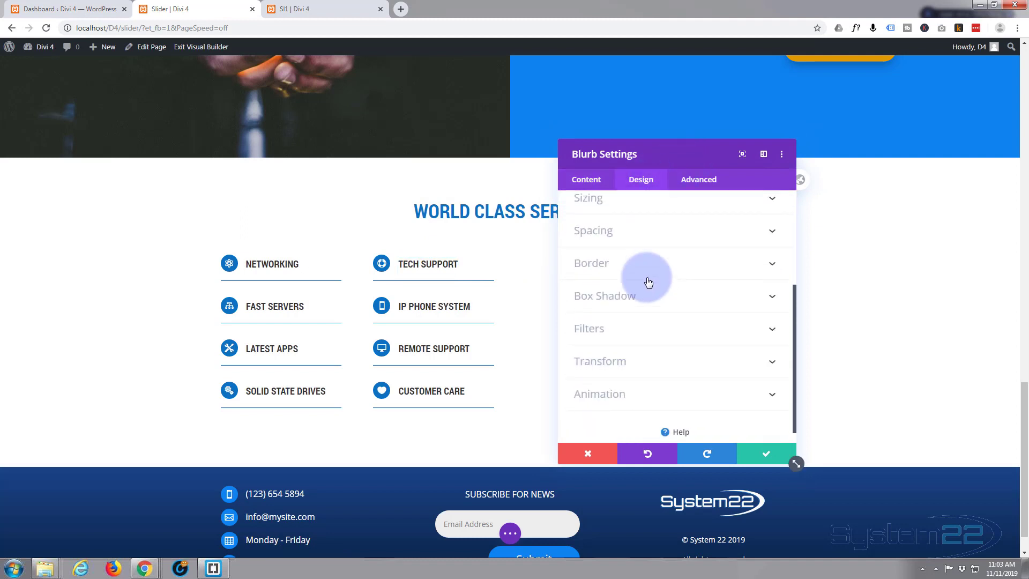
left_click(679, 382)
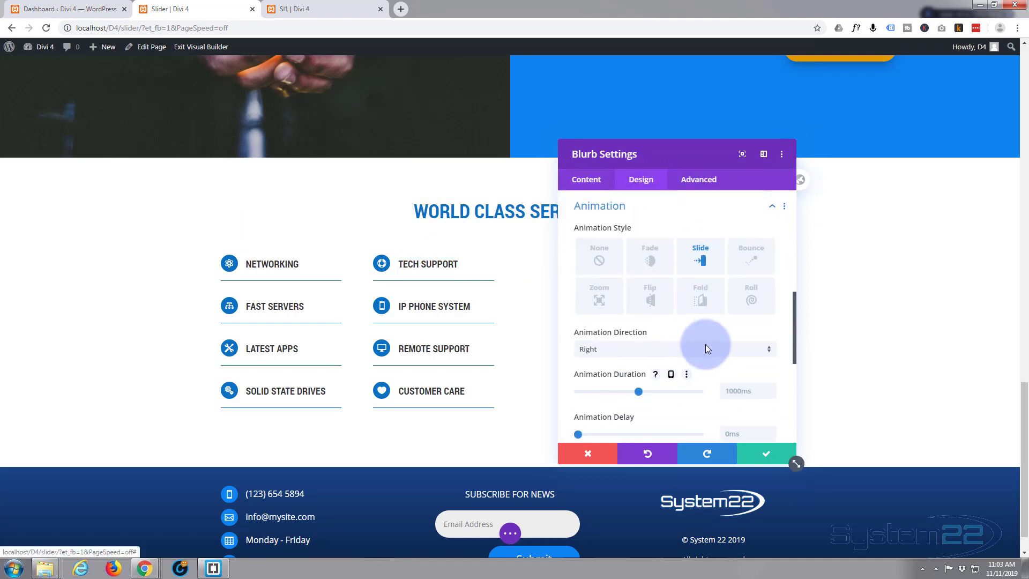
left_click(615, 359)
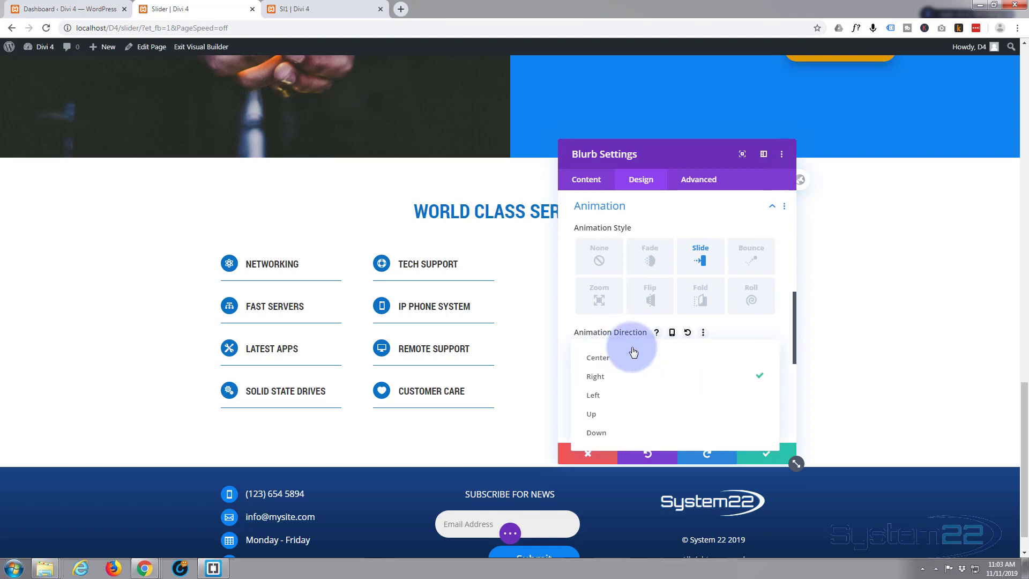
left_click(617, 414)
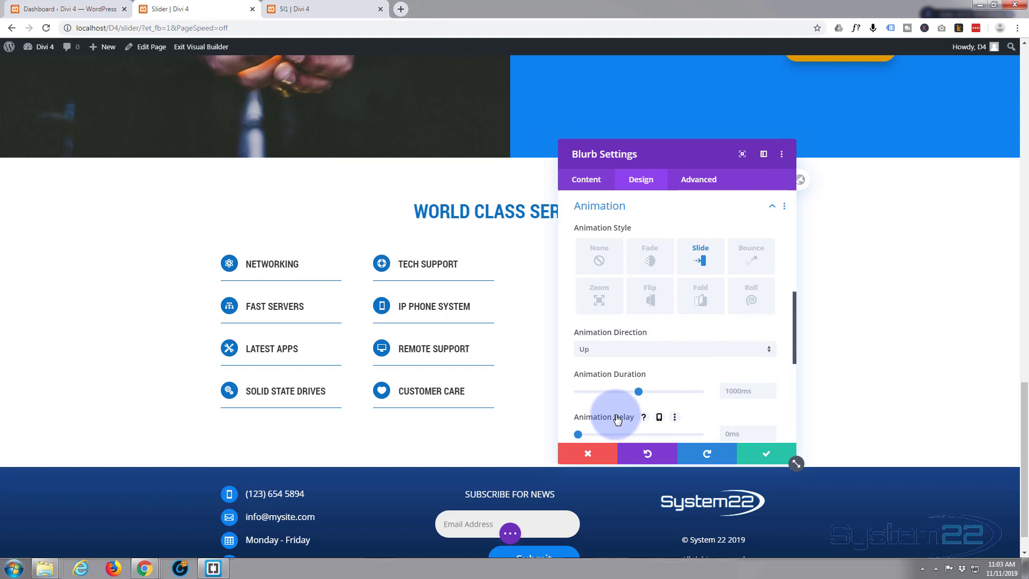
left_click(746, 462)
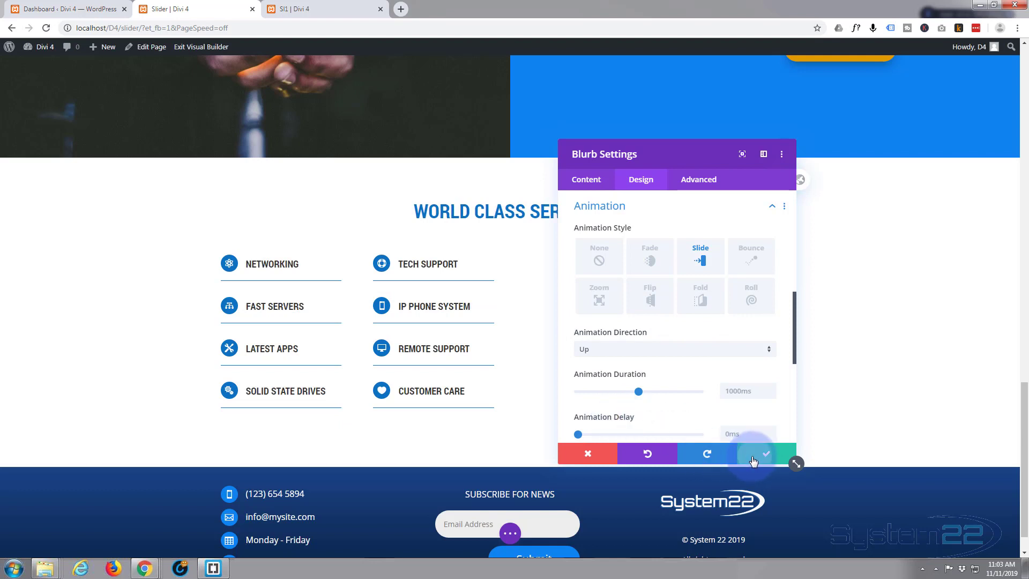
Extend the Tech Support blurb's styles to all blurbs throughout This Column.
mouse_move(411, 268)
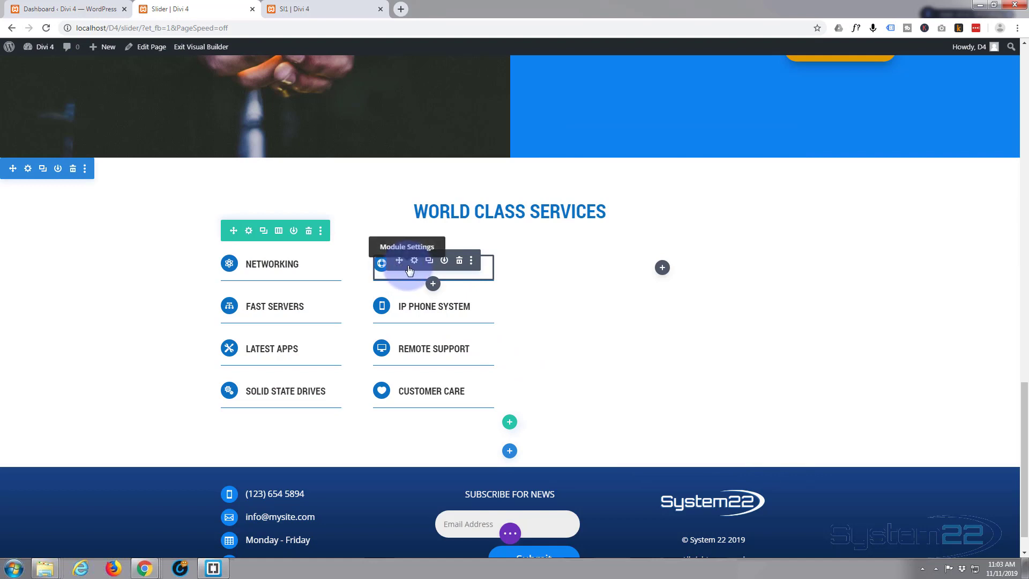
right_click(410, 269)
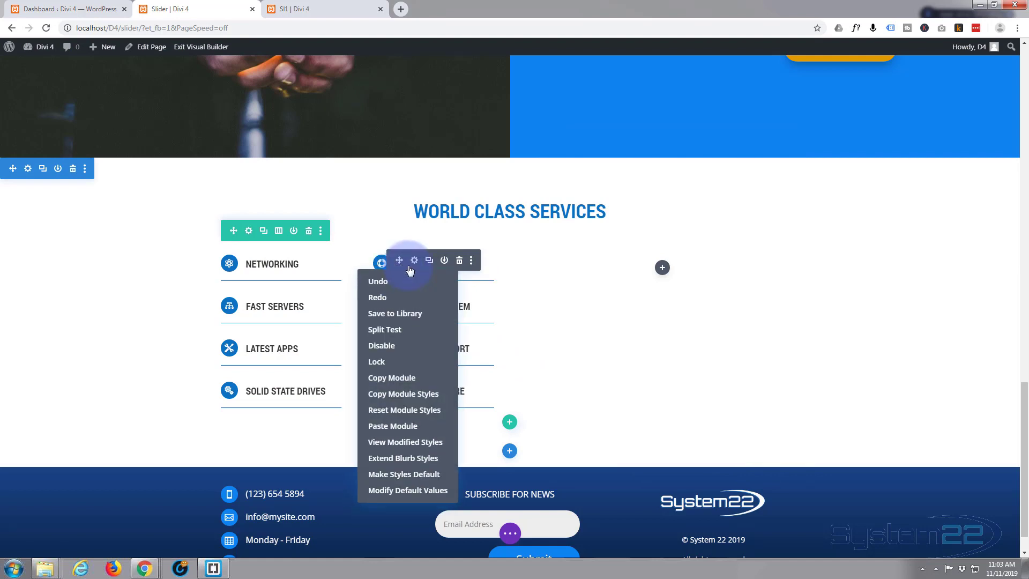
left_click(402, 458)
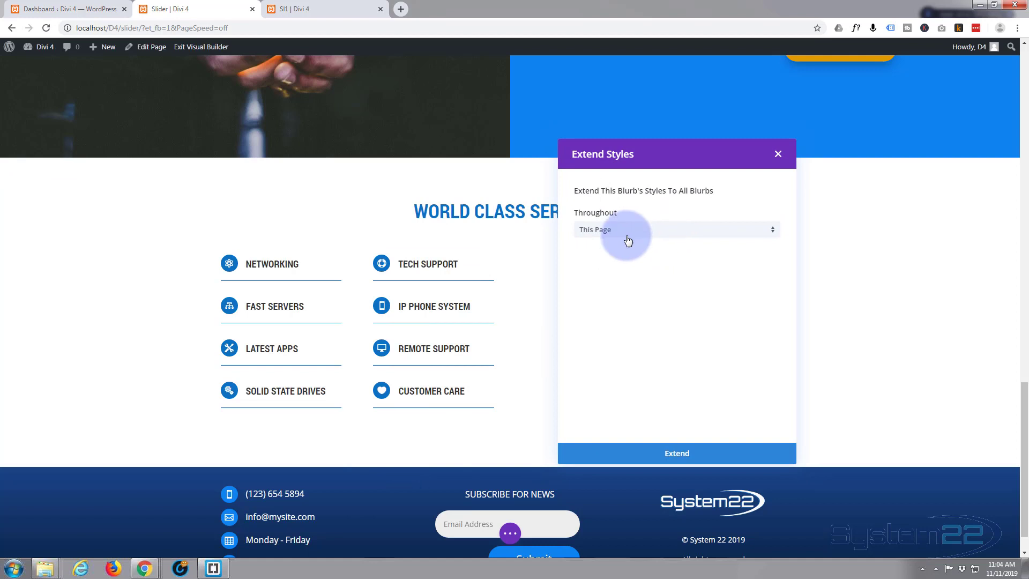
left_click(686, 231)
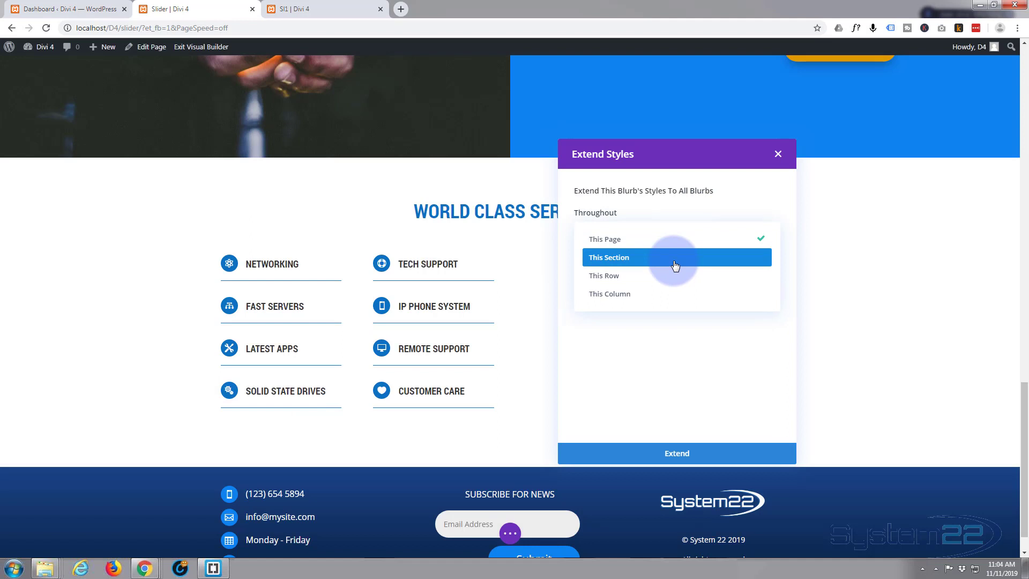
left_click(607, 299)
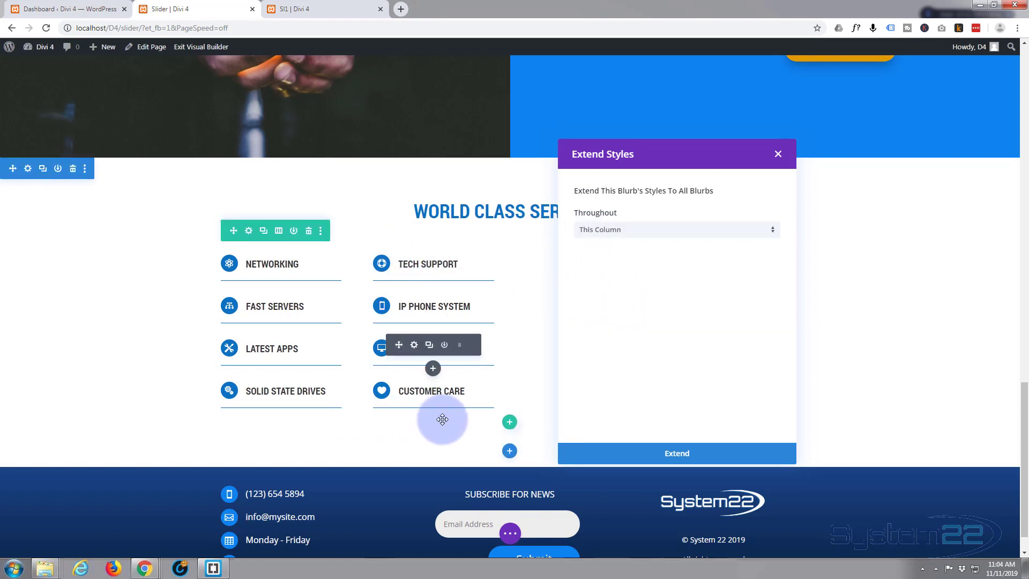
left_click(676, 454)
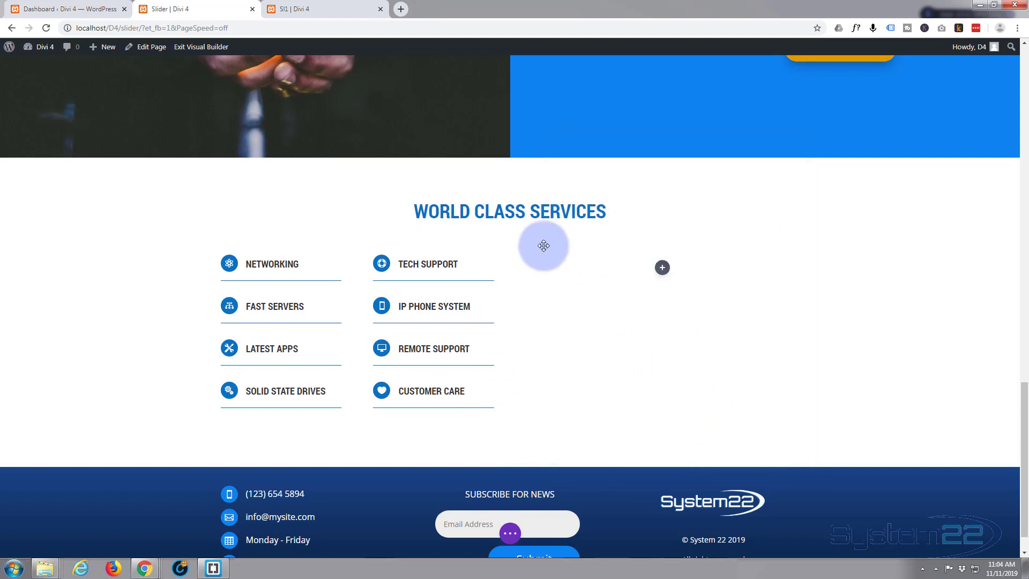
Check the animation style and direction in the Customer Care blurb's design settings, then close them.
mouse_move(414, 394)
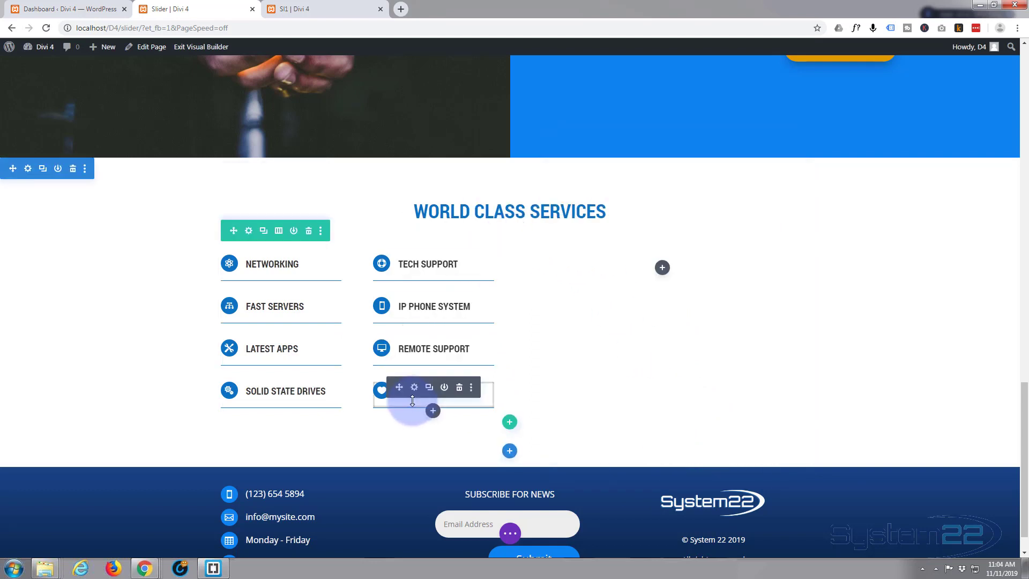
left_click(414, 390)
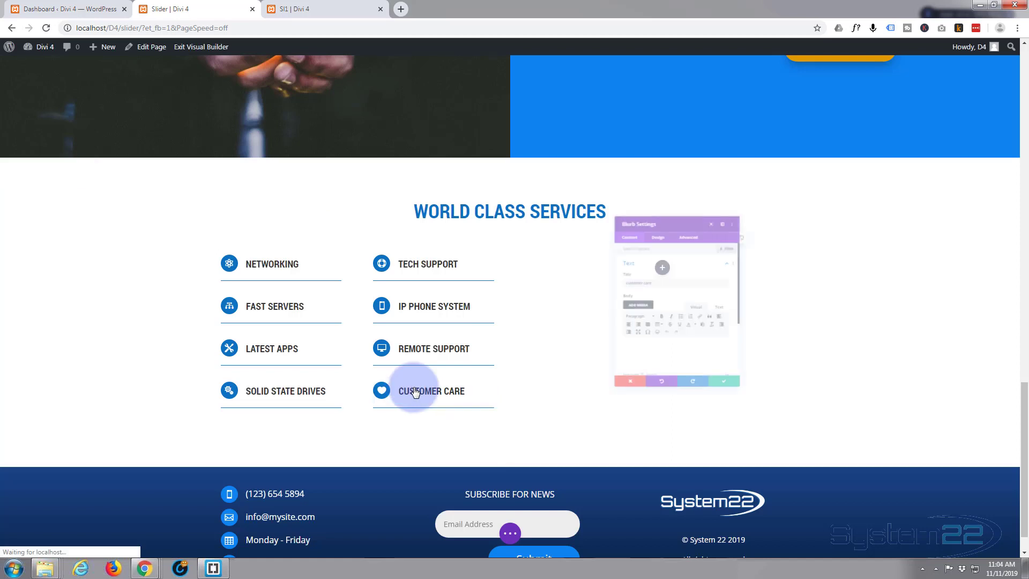
left_click(643, 180)
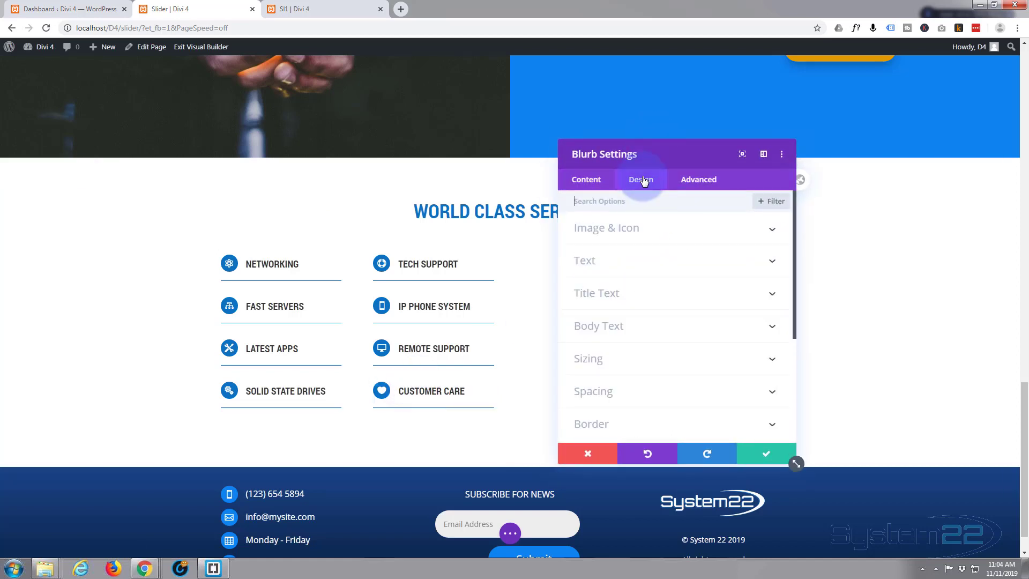
scroll(654, 300, "down", 4)
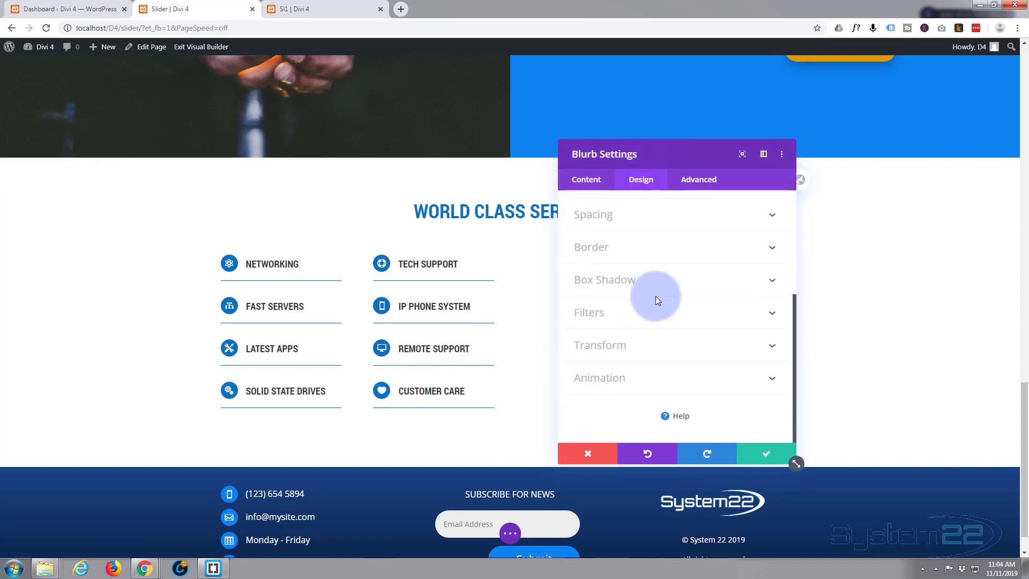
left_click(641, 375)
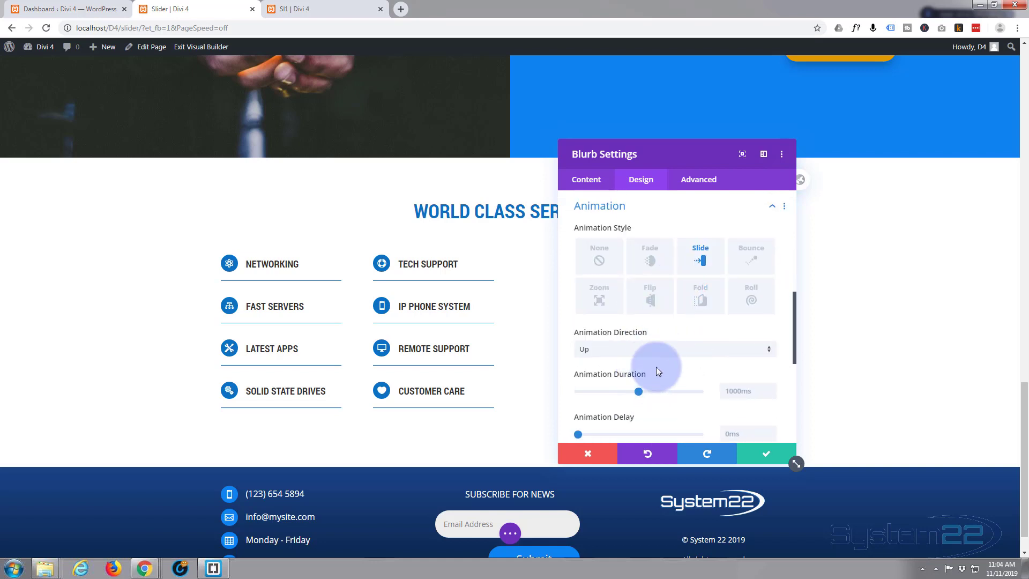
left_click(758, 452)
Save the Slider page and preview the World Class Services blurb animations outside the Visual Builder, reloading the page to replay them.
left_click(509, 533)
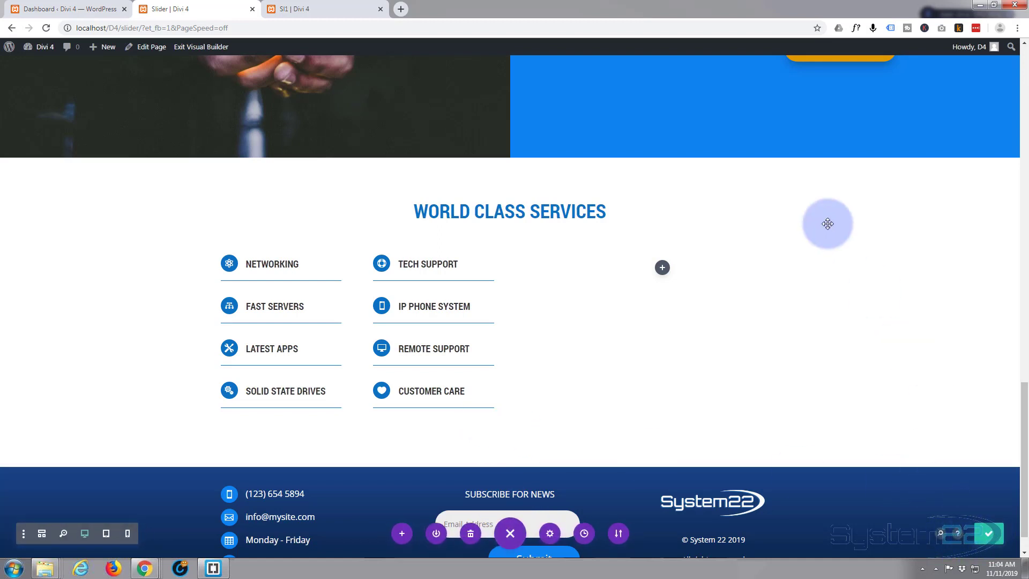
left_click(199, 48)
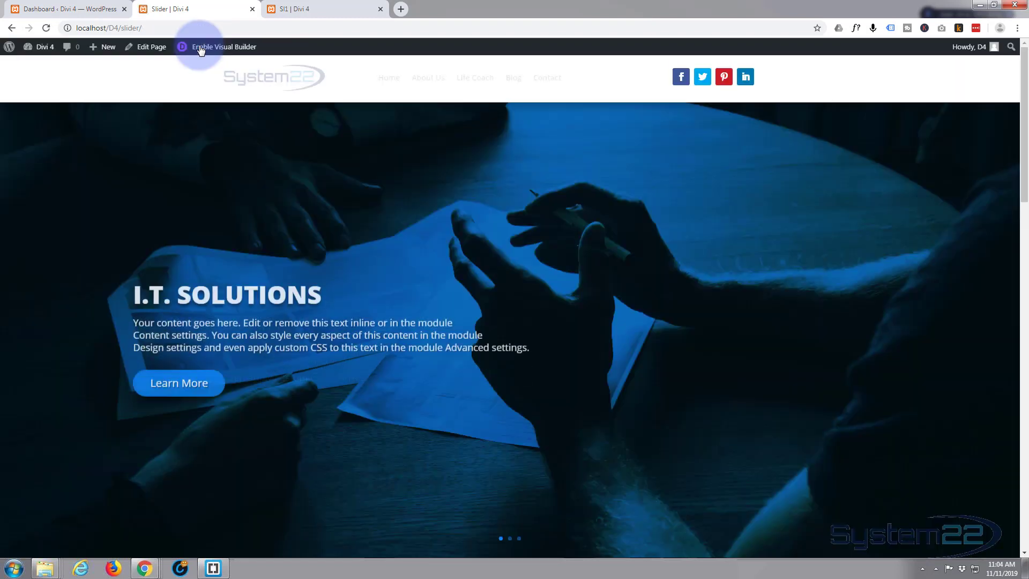
scroll(291, 258, "down", 8)
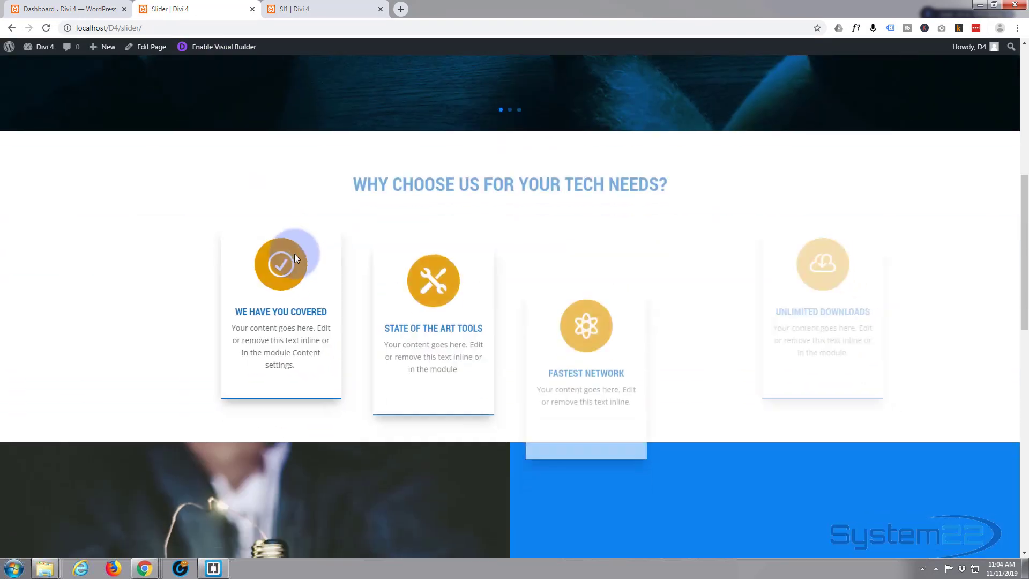
scroll(294, 253, "down", 7)
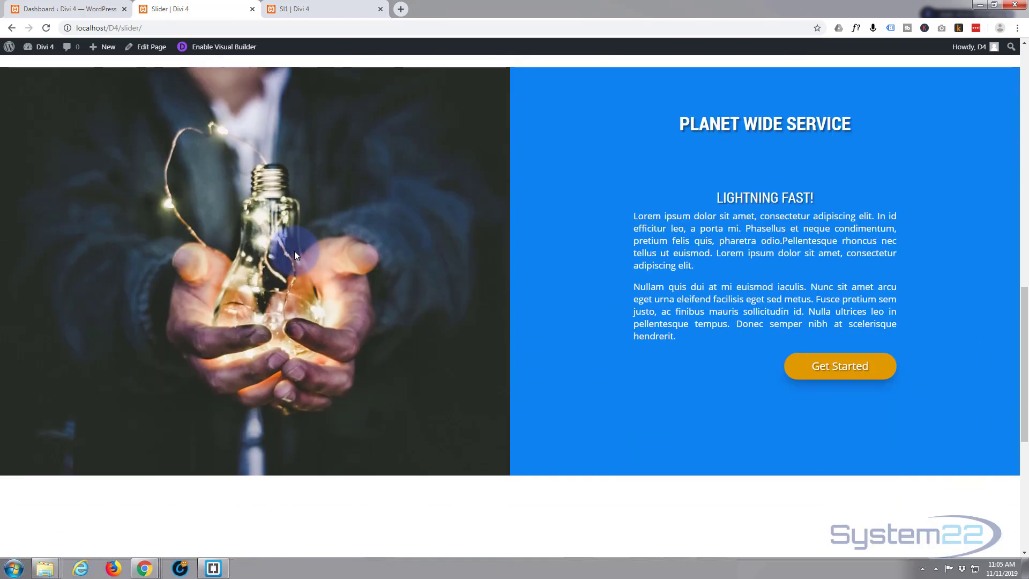
scroll(294, 251, "down", 4)
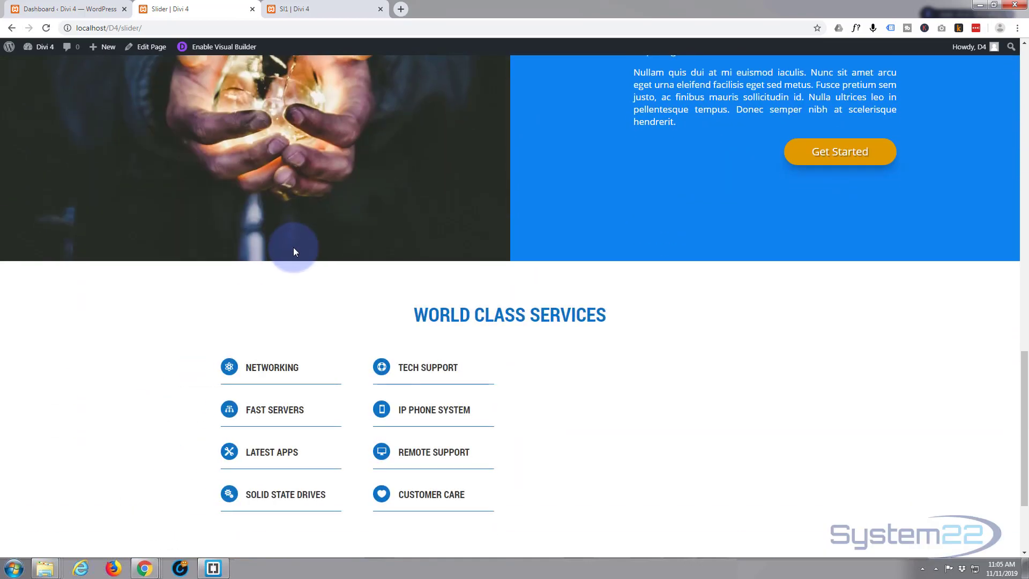
scroll(294, 249, "down", 2)
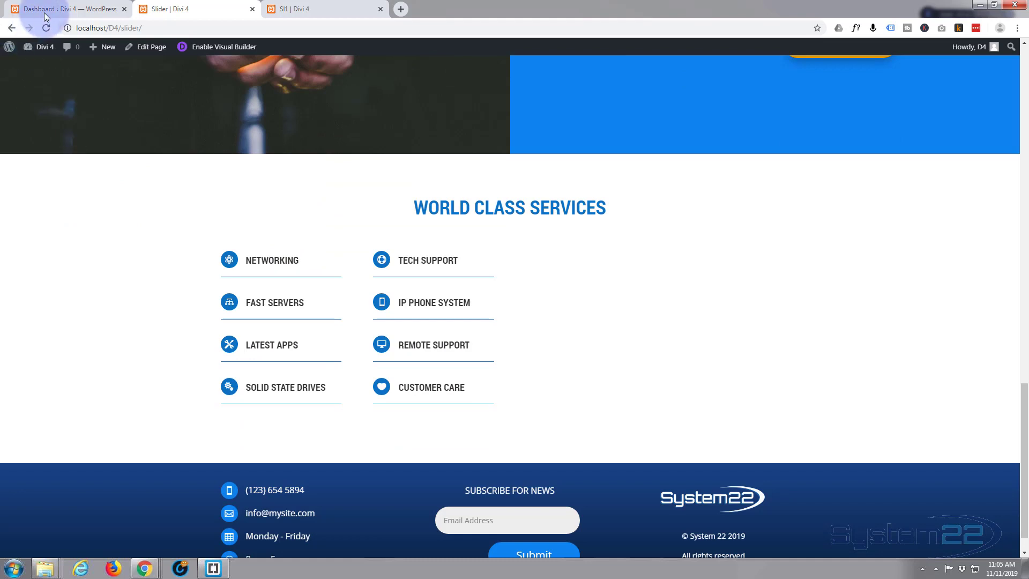
left_click(45, 29)
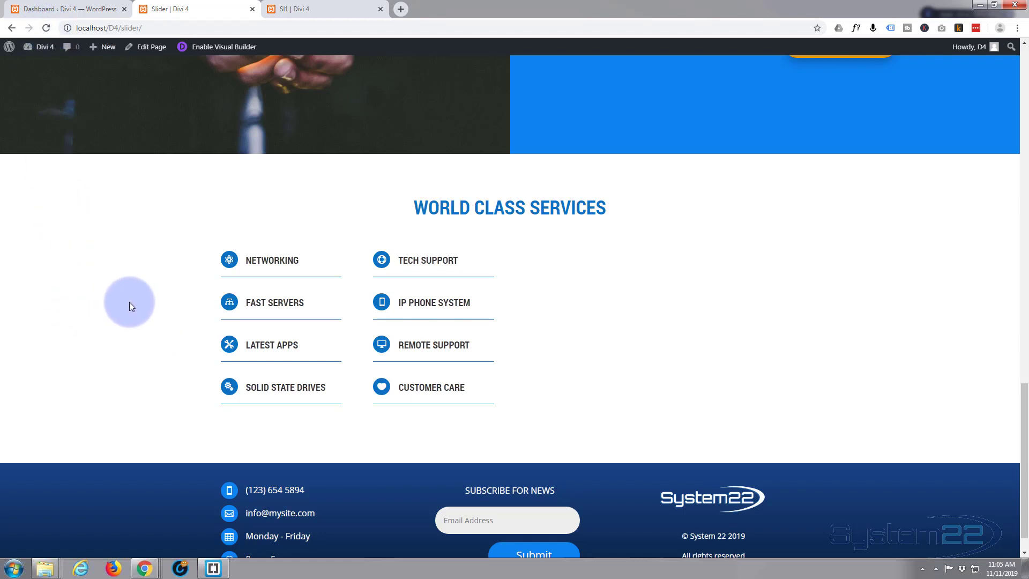
Replay the World Class Services animations on the finished sl1 page for comparison and return to the Slider page.
left_click(324, 8)
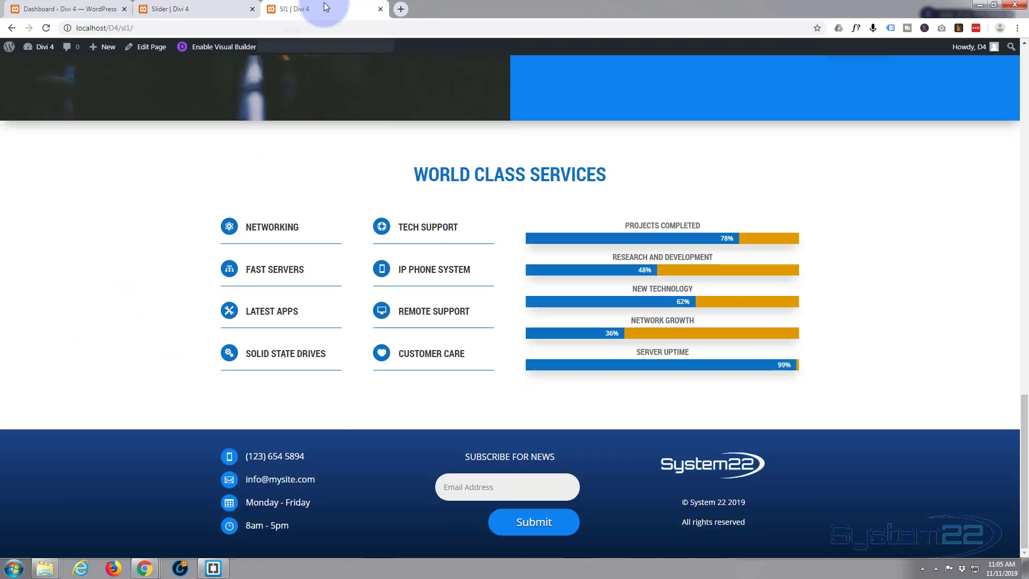
left_click(46, 28)
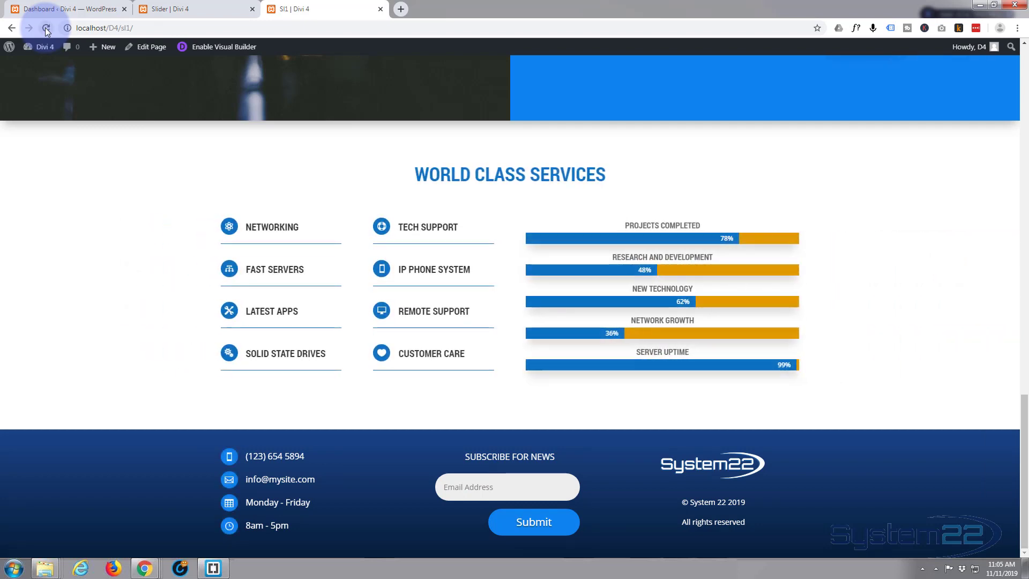
left_click(187, 9)
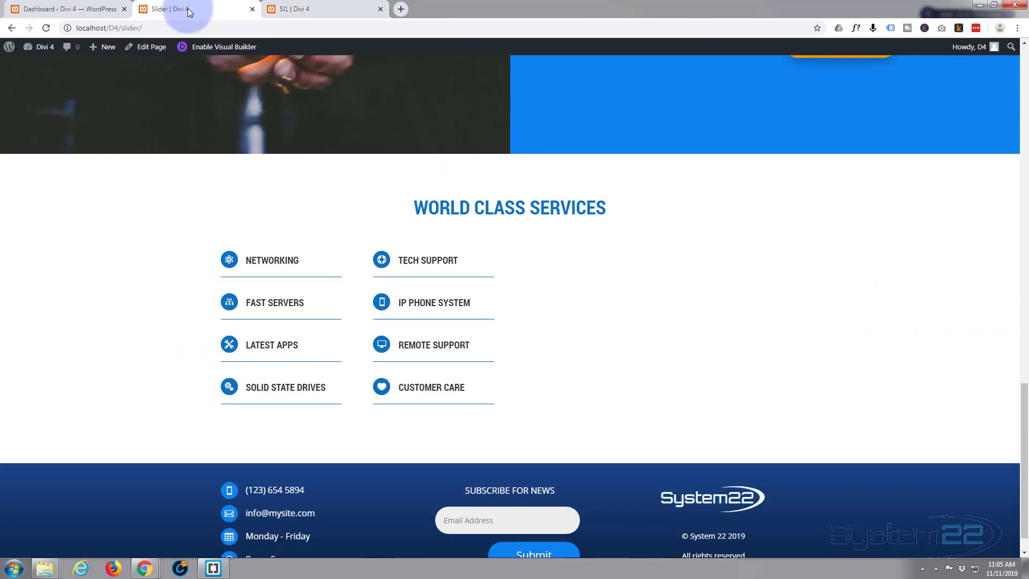